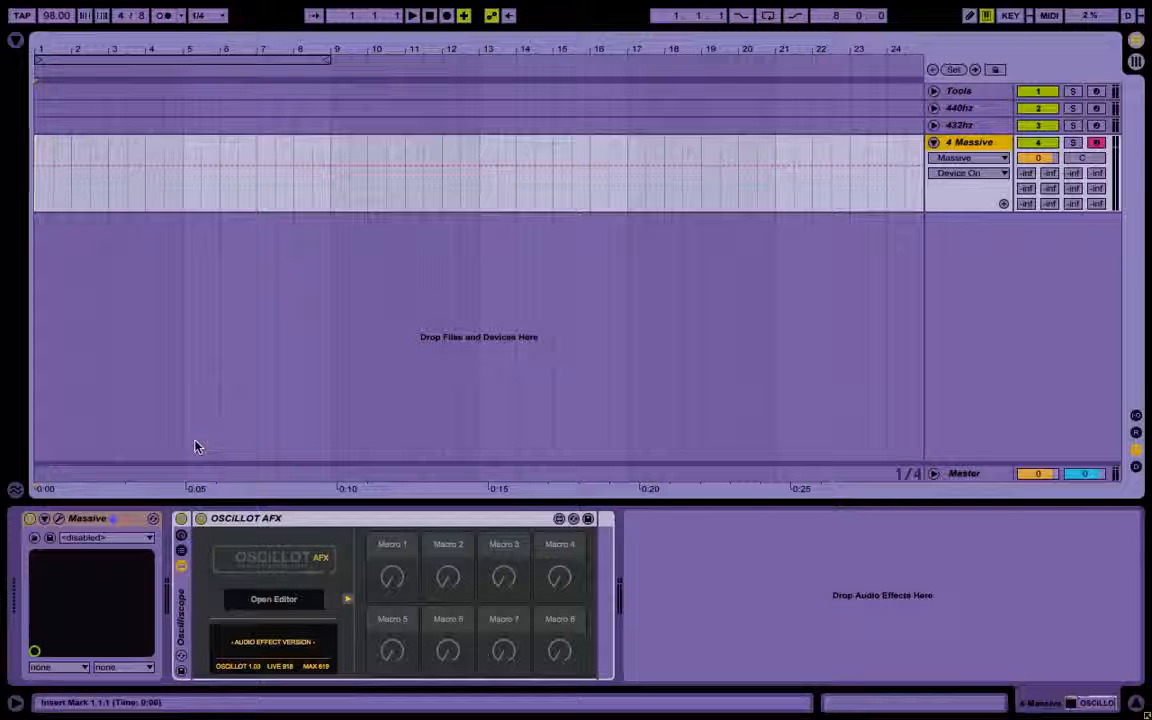
Open the Massive synth and set its oscillator pitchbend up and down ranges to 0.00.
click(79, 521)
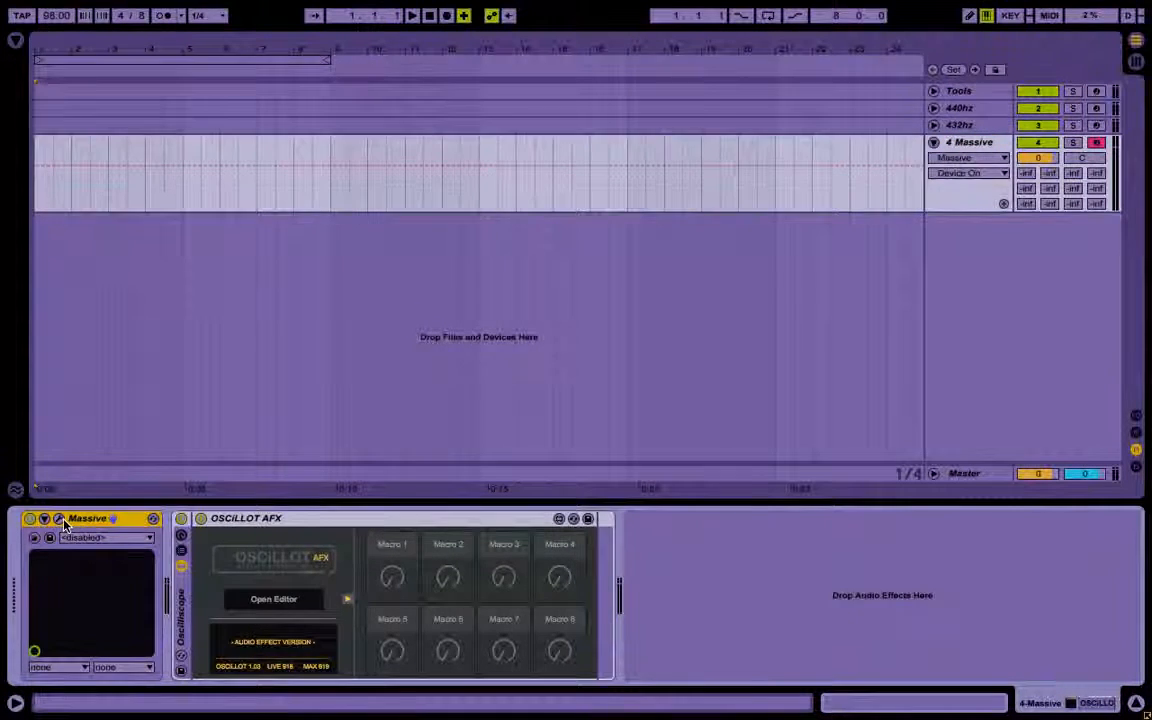
click(59, 519)
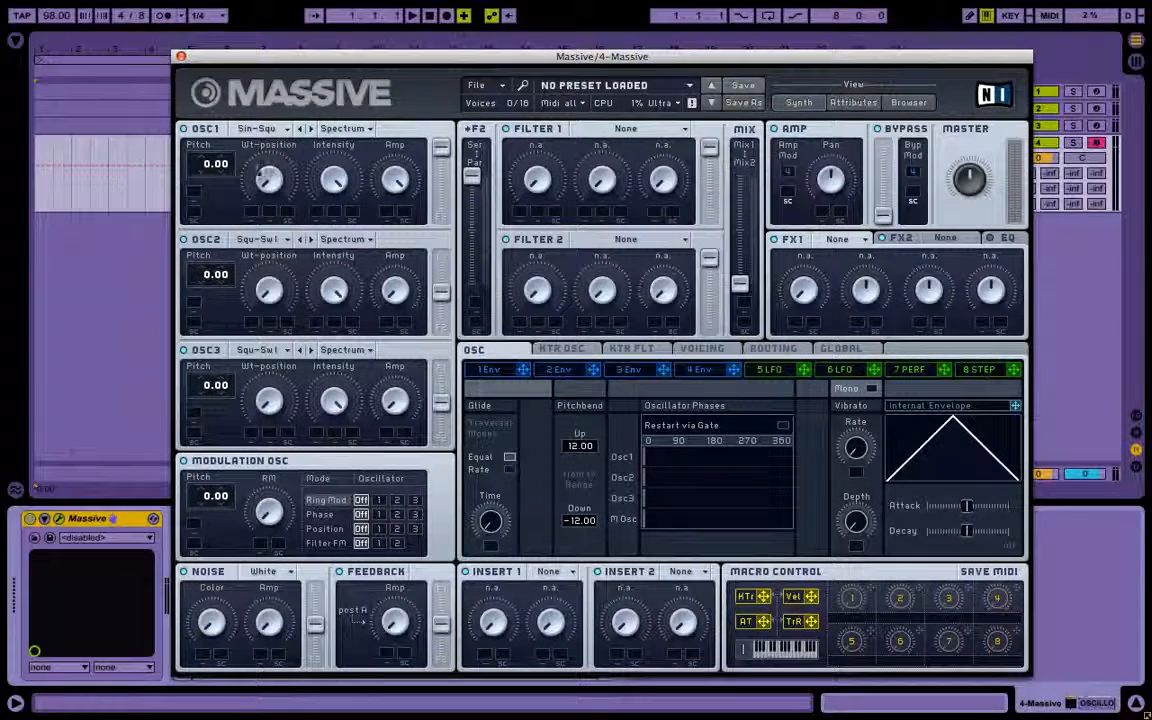
click(768, 369)
click(700, 369)
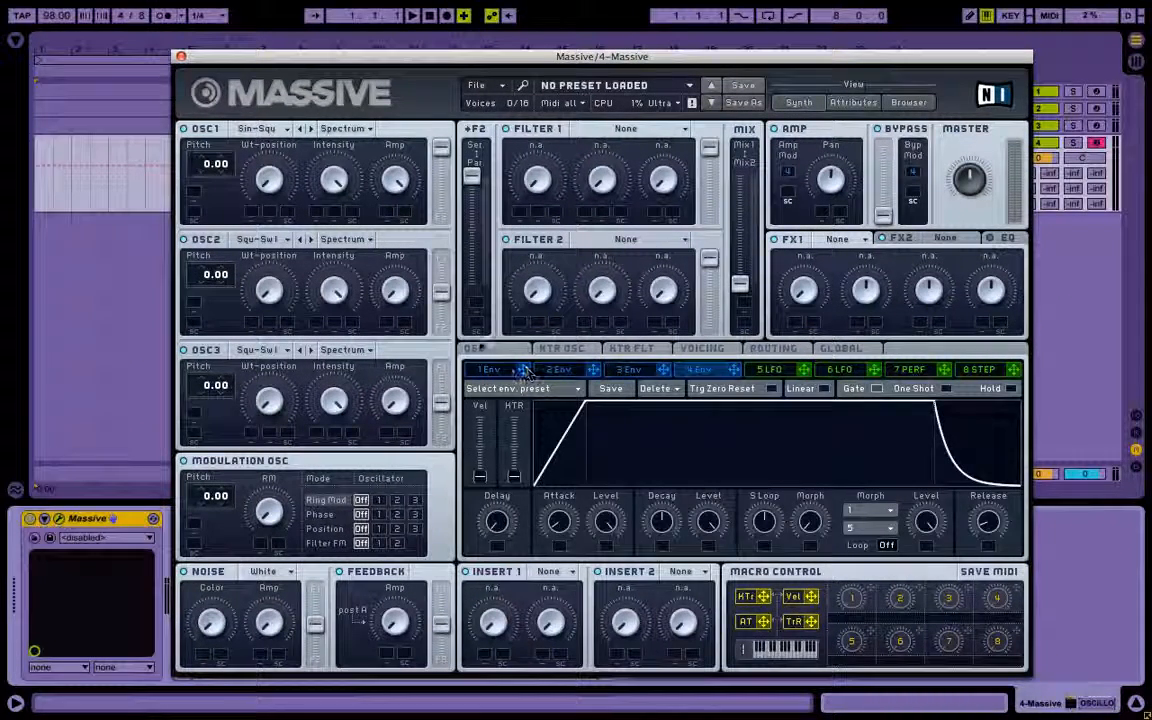
click(473, 348)
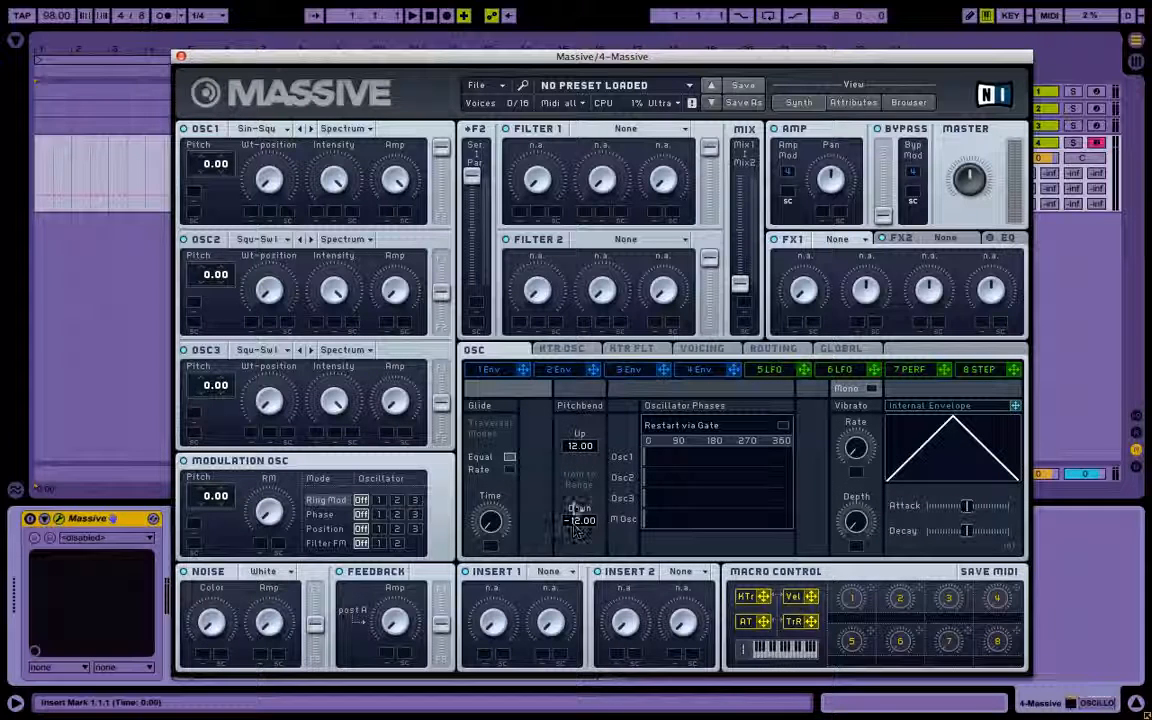
drag(579, 444, 578, 510)
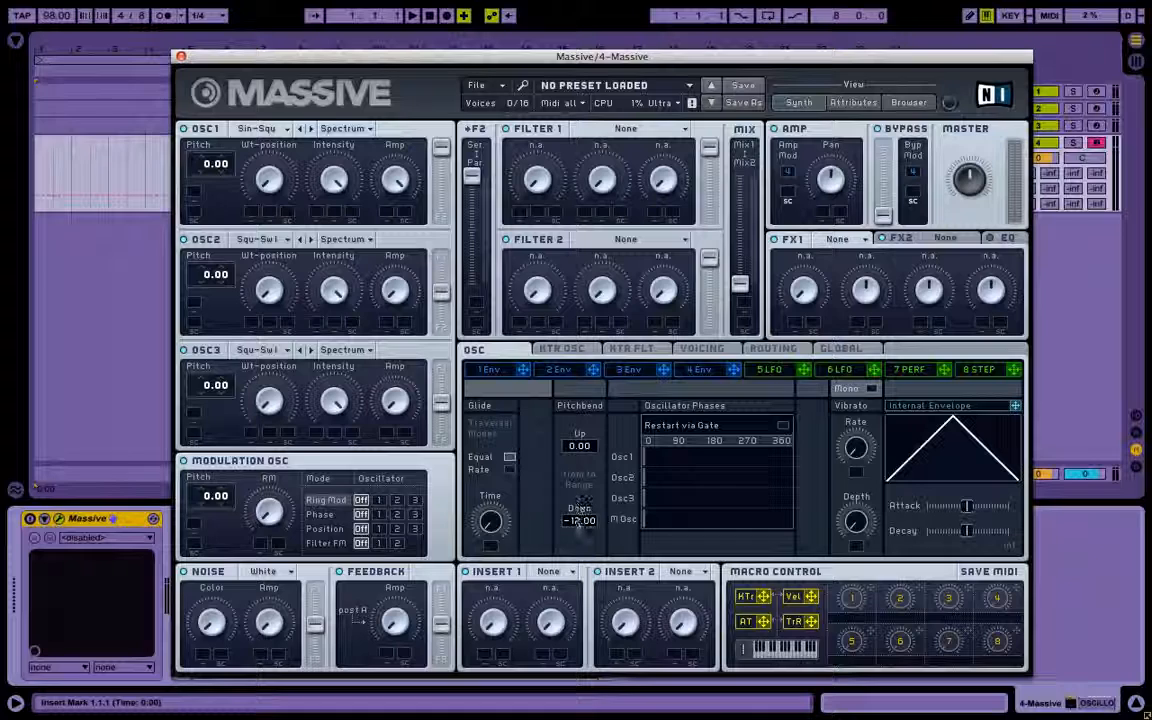
Review Massive's voicing, LFO 5 and envelope 4 settings, and close the synth window.
click(701, 348)
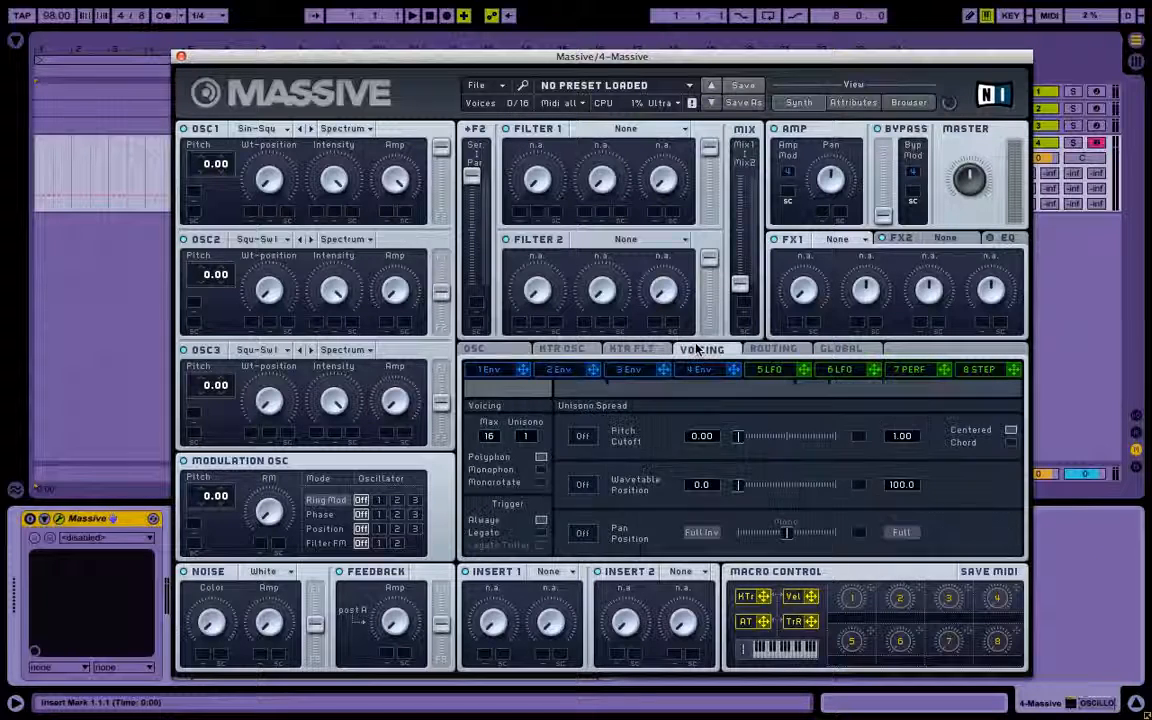
click(768, 369)
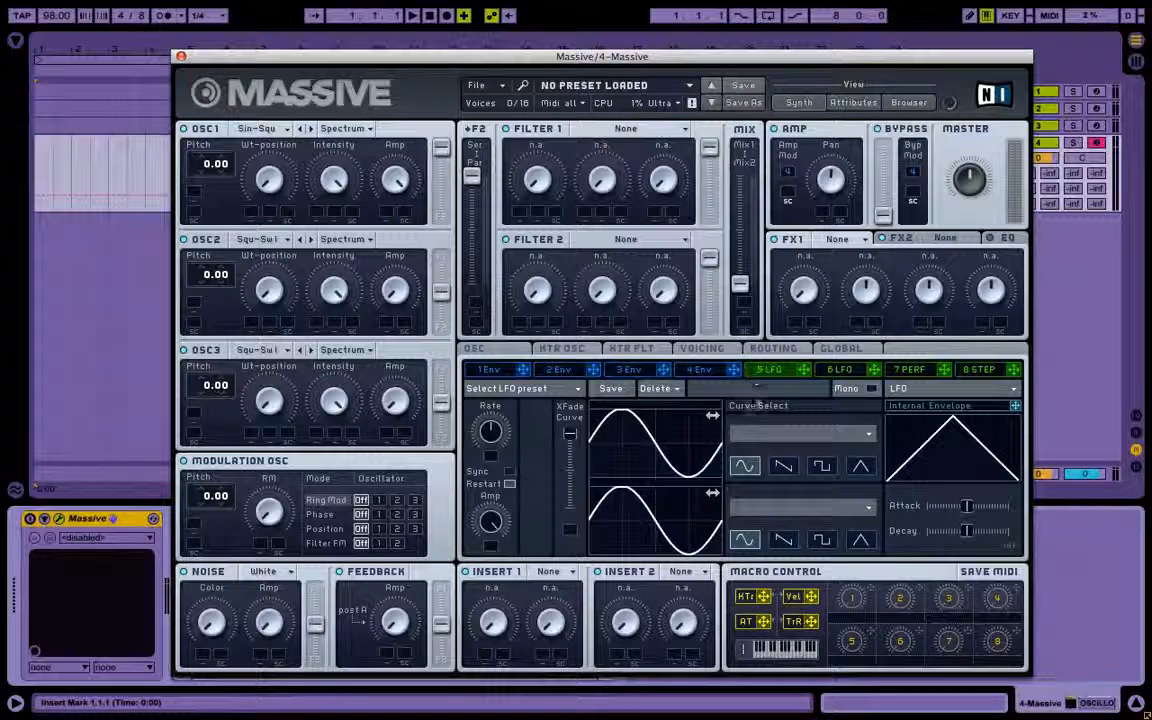
click(698, 369)
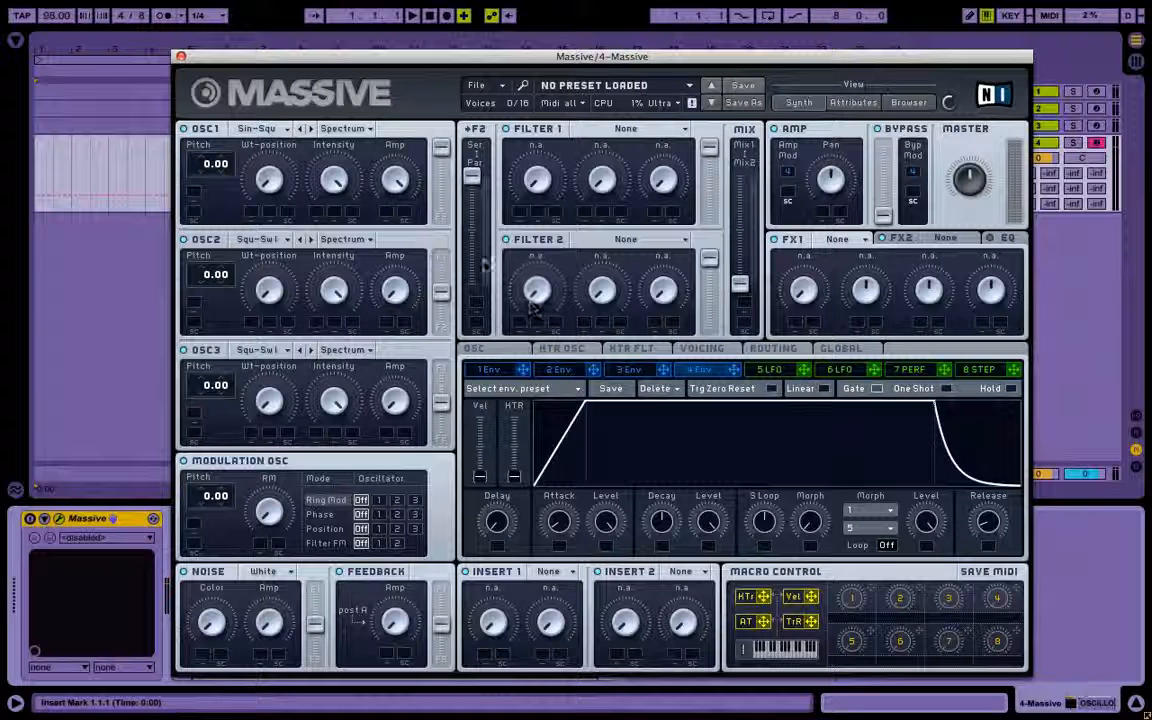
click(181, 58)
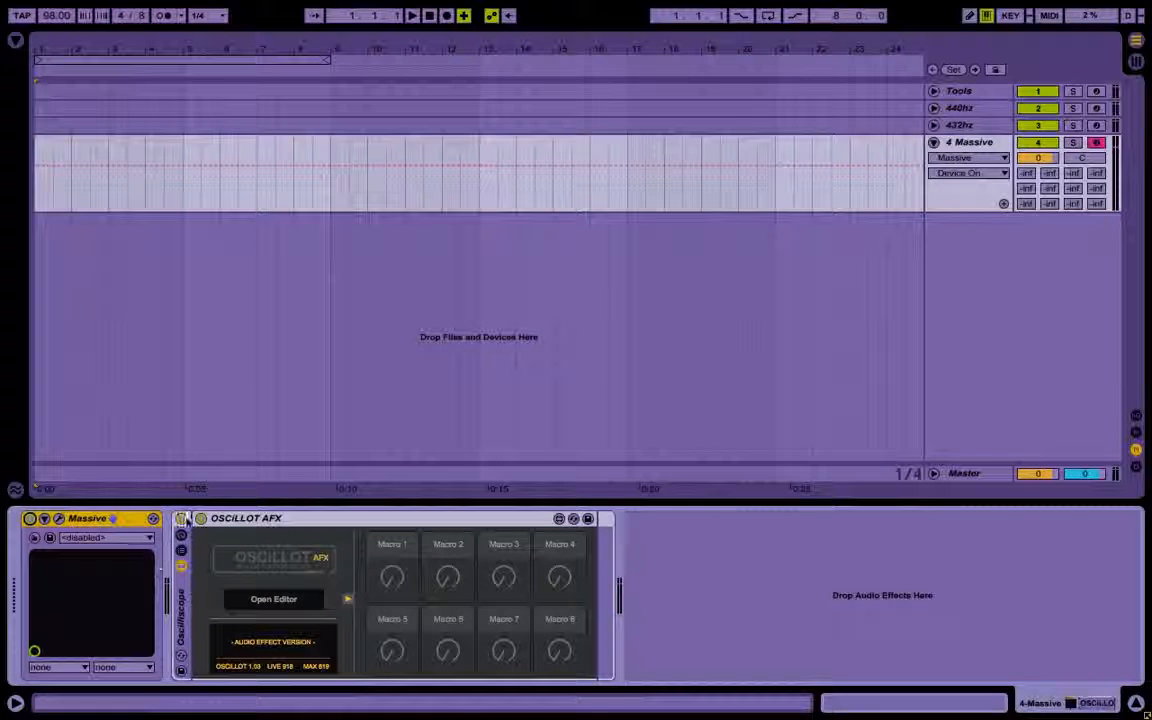
Open the Oscillot AFX editor and play test notes in different octaves to examine the waveform in the scope.
click(270, 598)
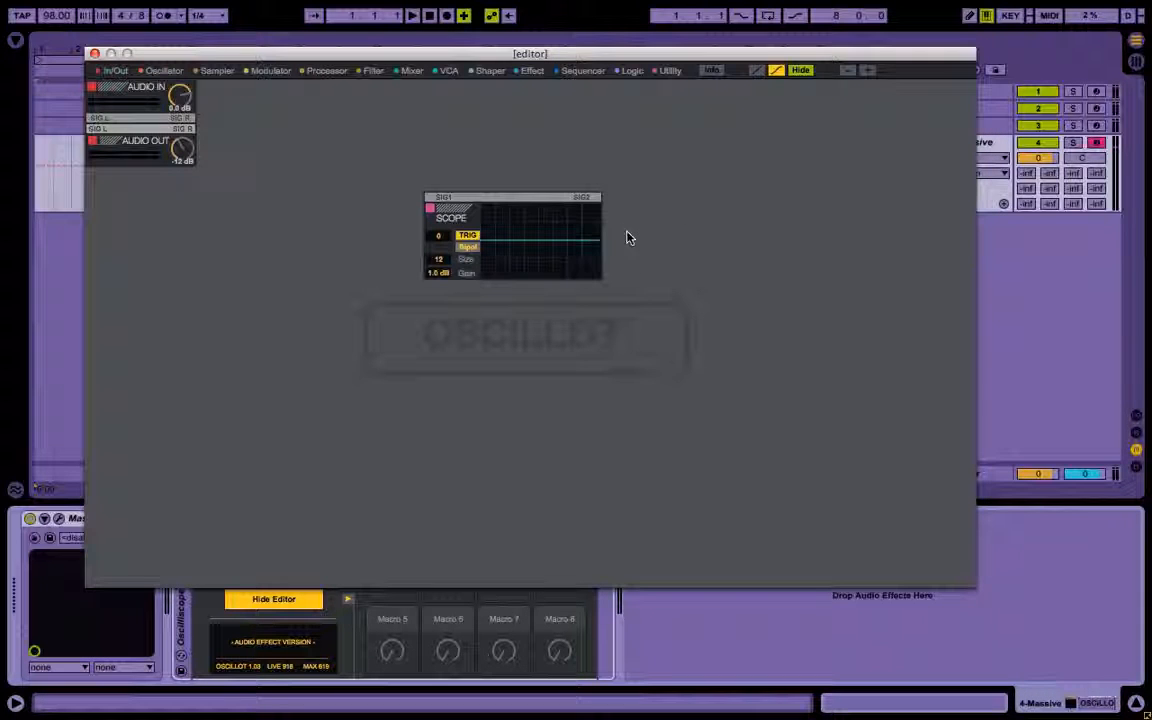
key(a)
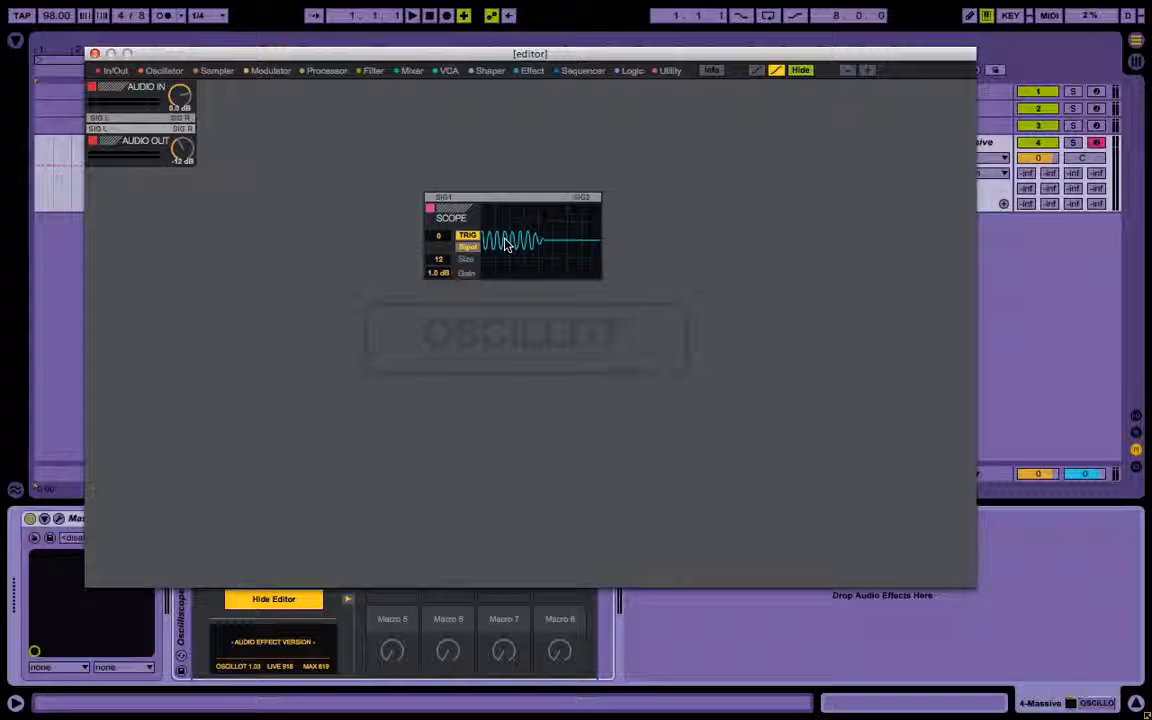
key(d)
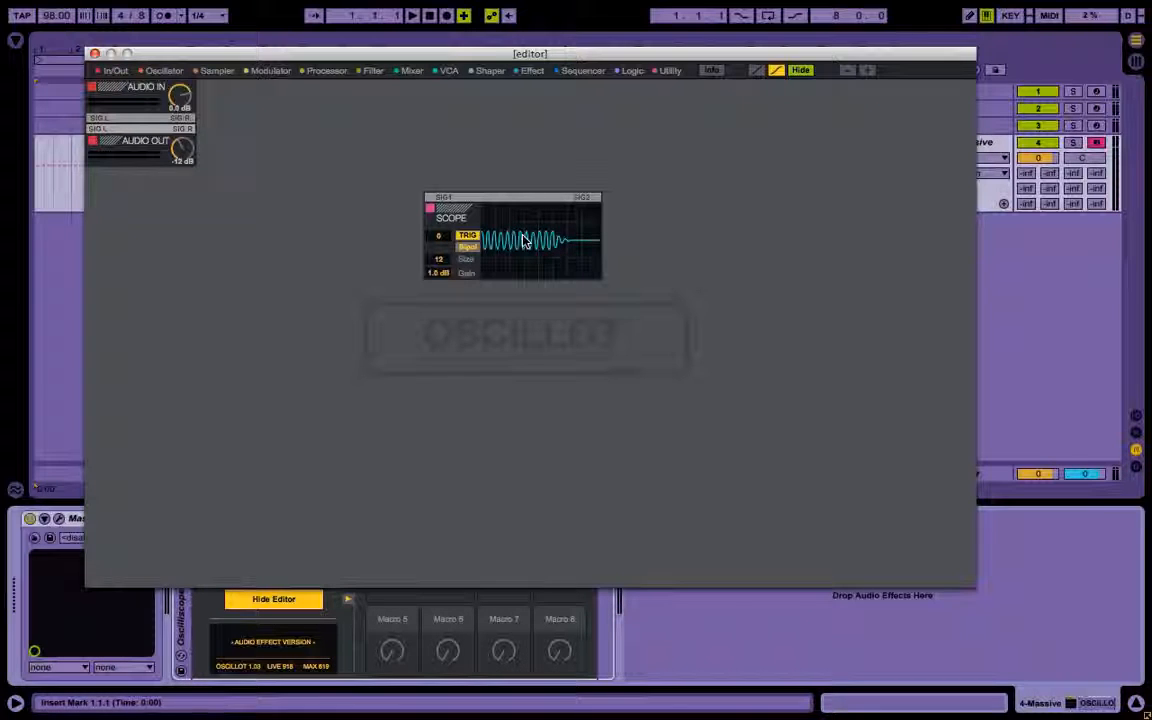
key(z)
key(z)
key(a)
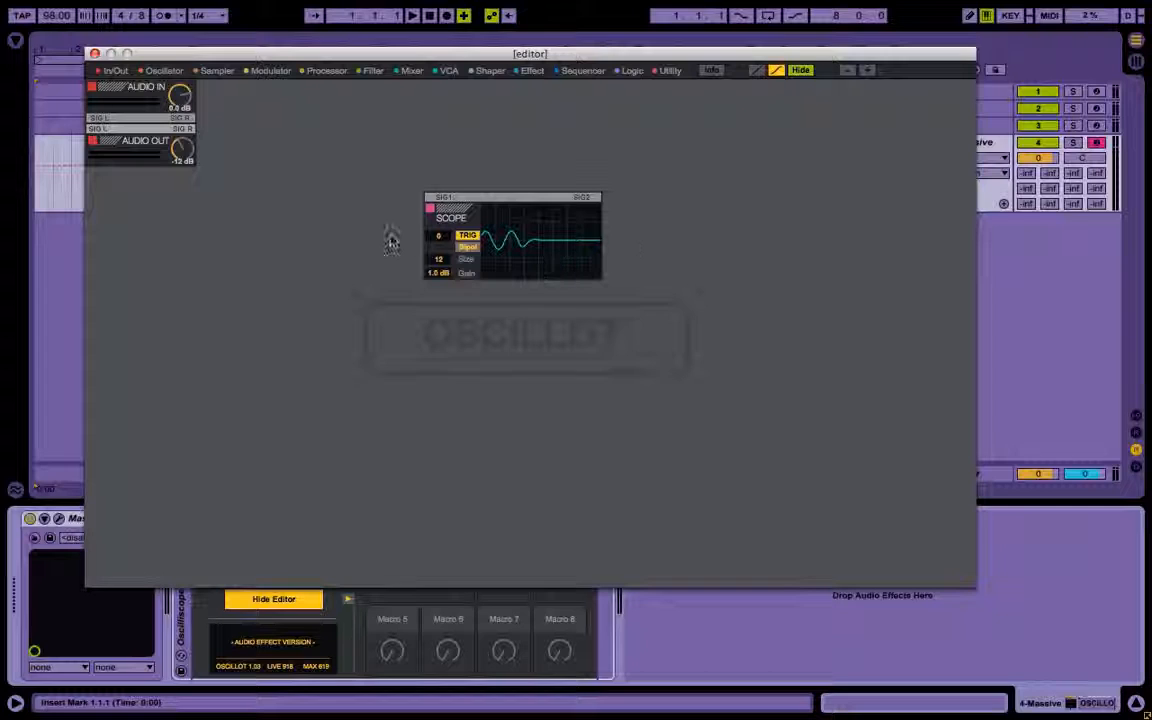
key(x)
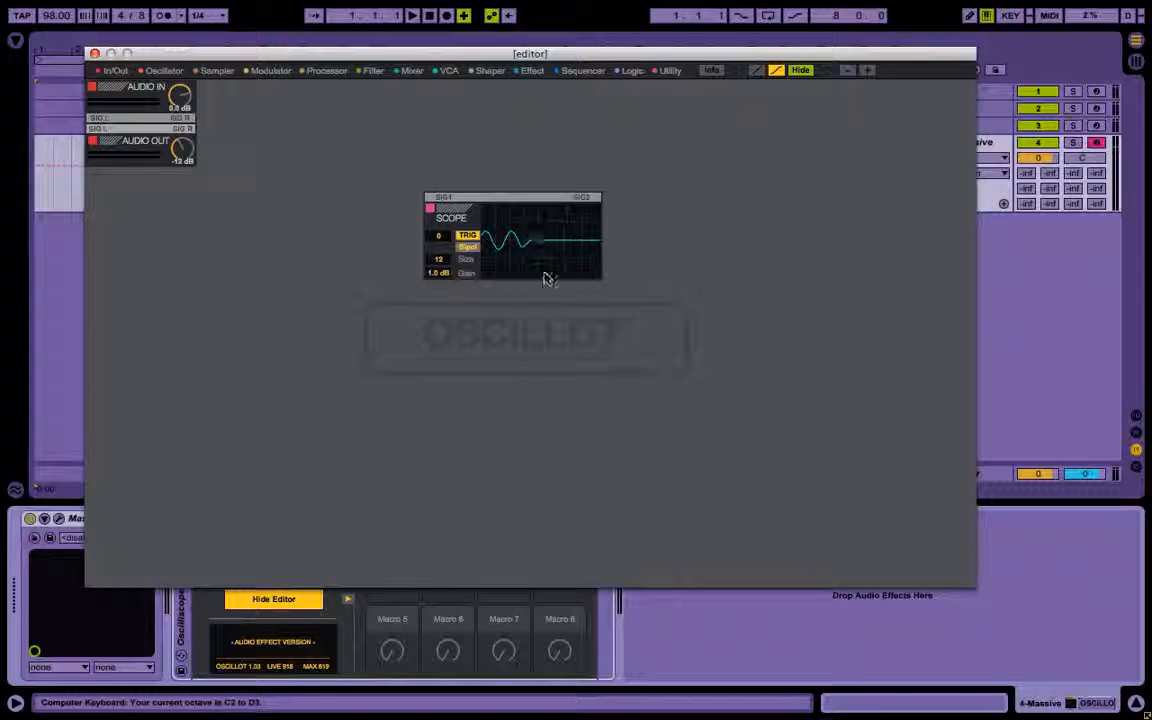
key(a)
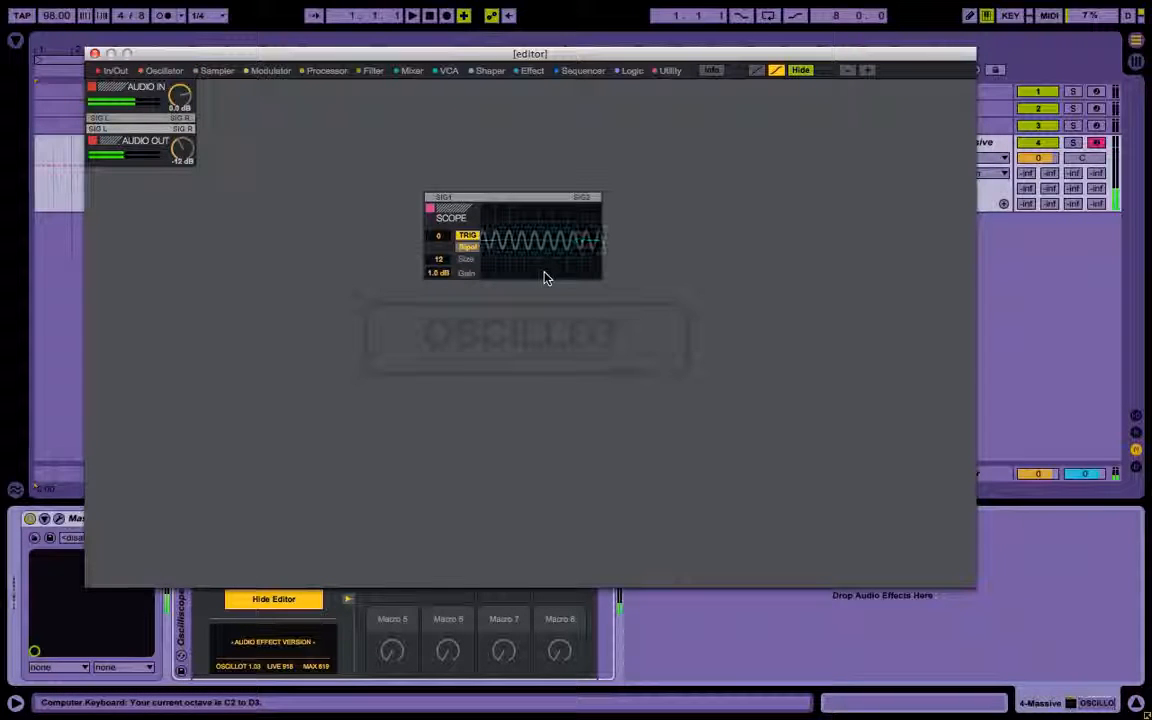
key(x)
key(a)
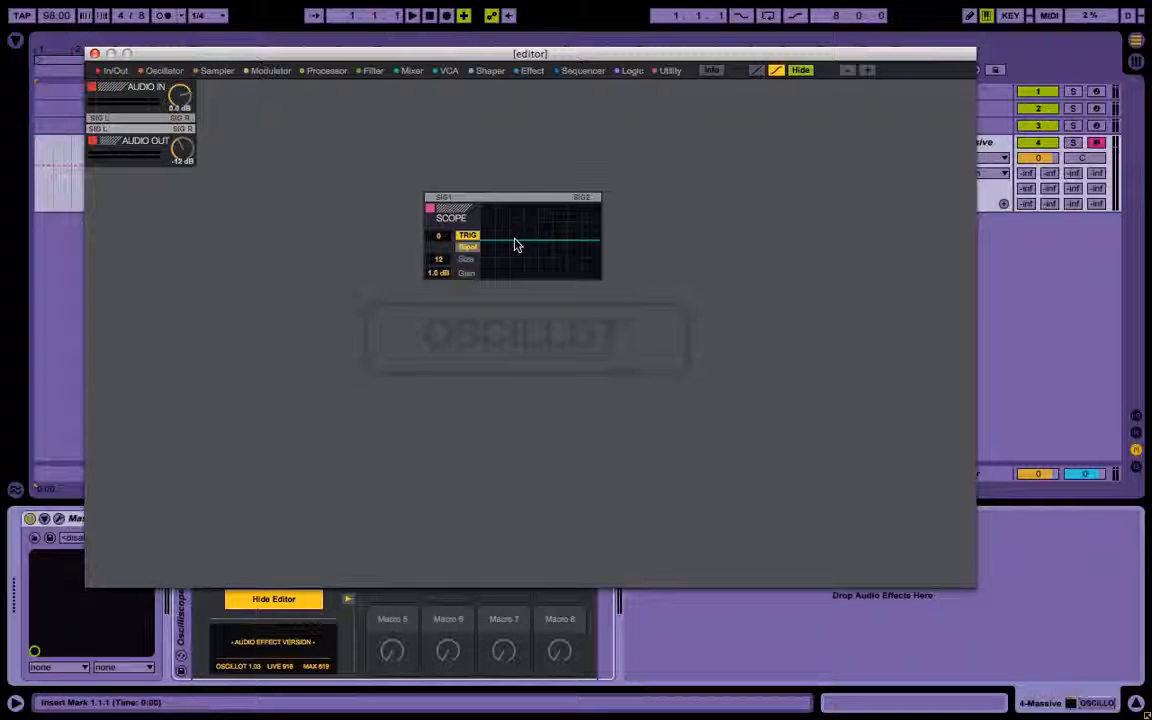
Play the same note repeatedly while shifting the keyboard octave down and up, comparing the wave cycles on the scope.
key(z)
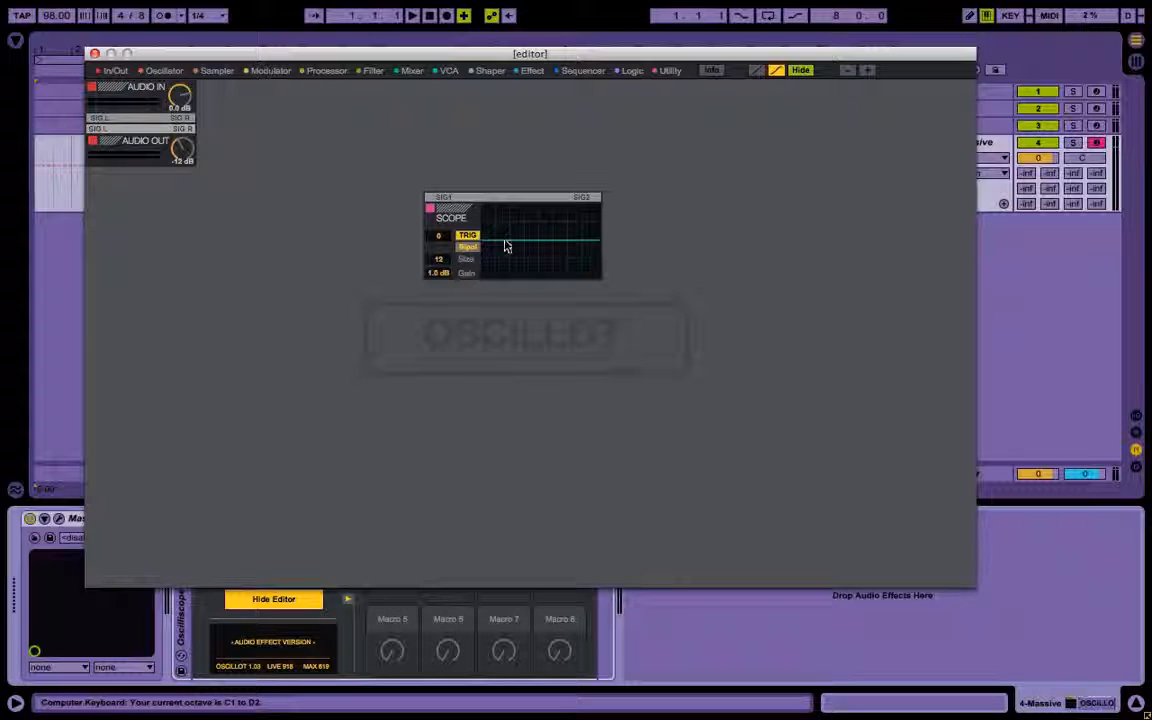
key(a)
key(z)
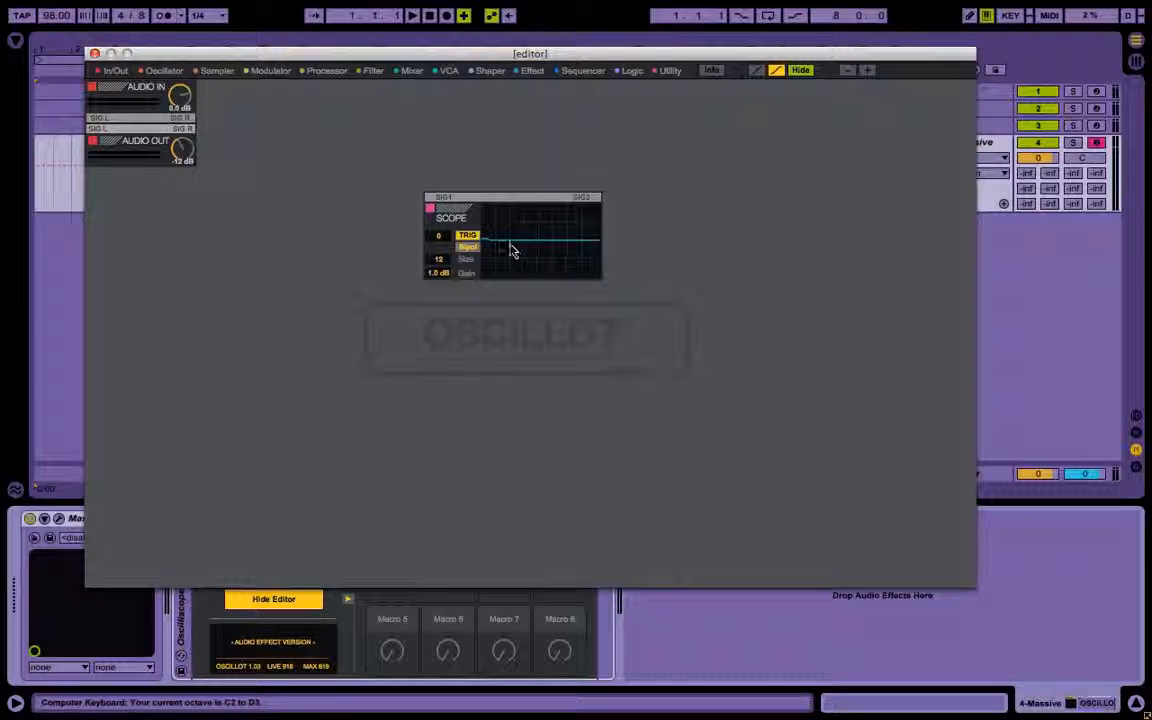
key(z)
key(a)
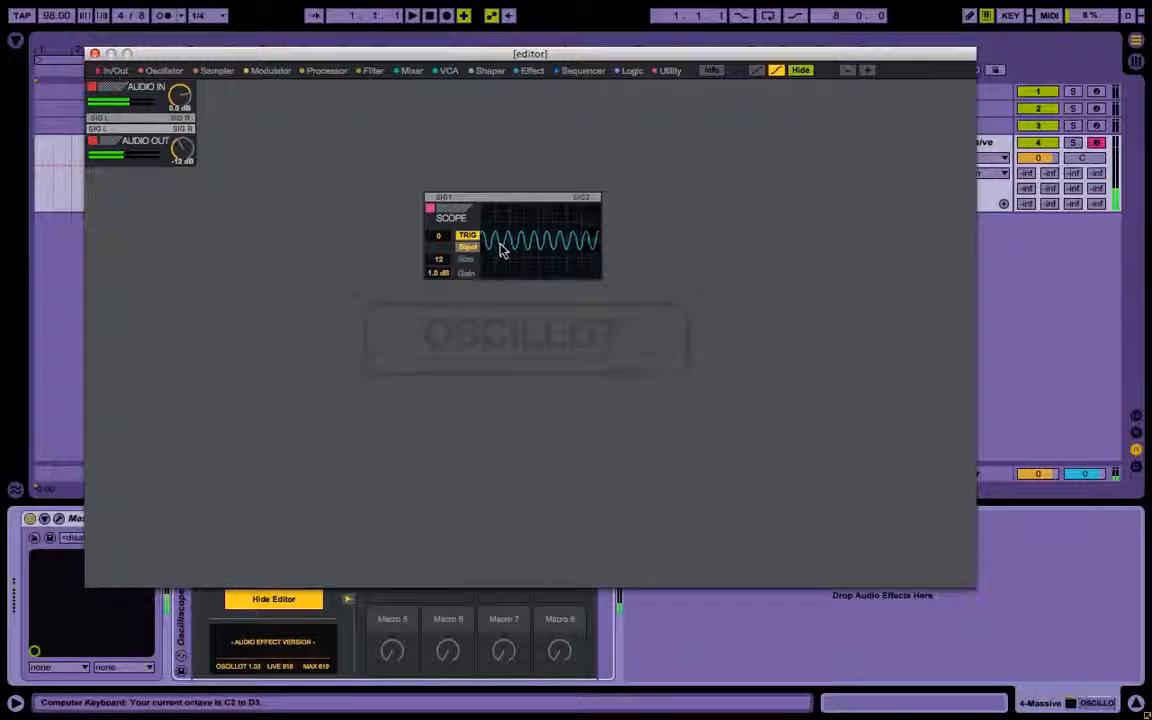
key(x)
key(x)
key(x)
key(a)
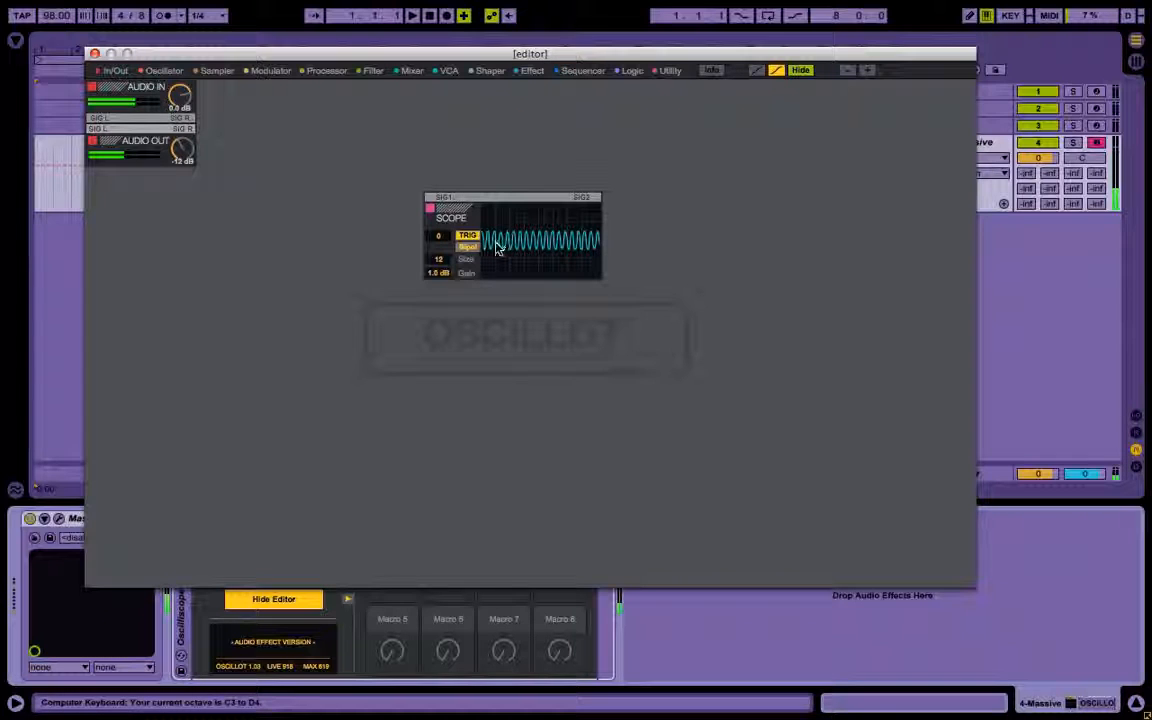
key(z)
key(a)
key(z)
key(a)
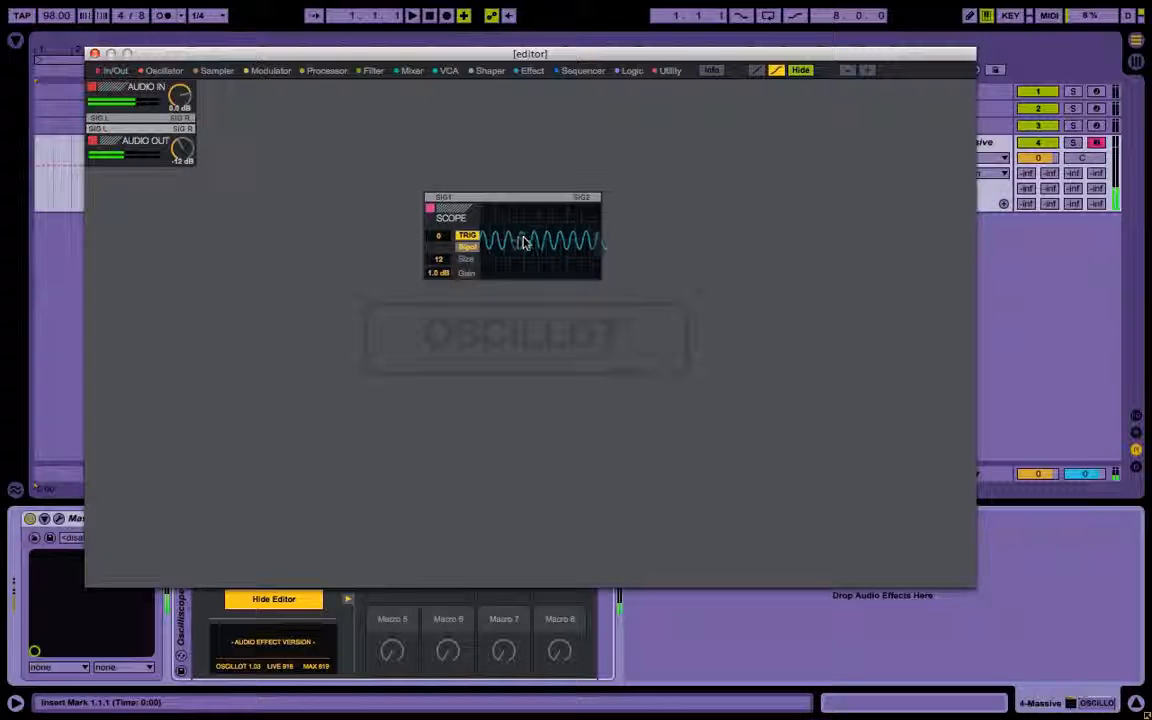
key(z)
key(a)
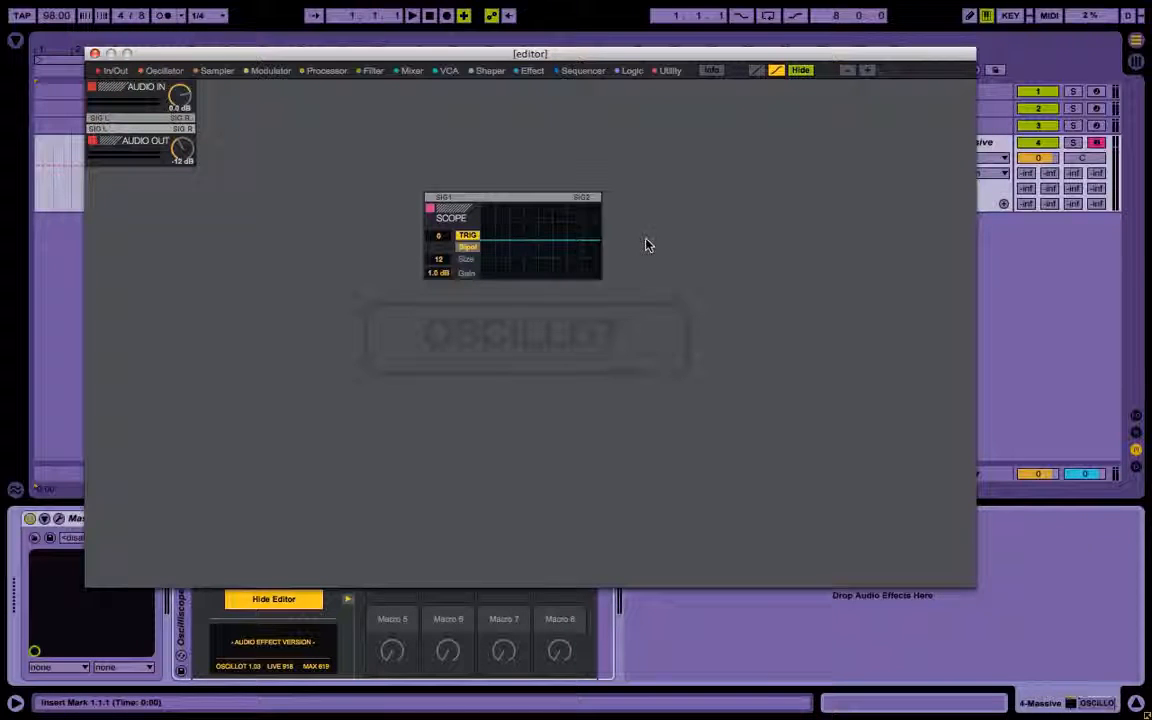
Switch the scope's trigger off to view the free-running waveform, switch it on again, and close the Oscillot editor.
click(464, 238)
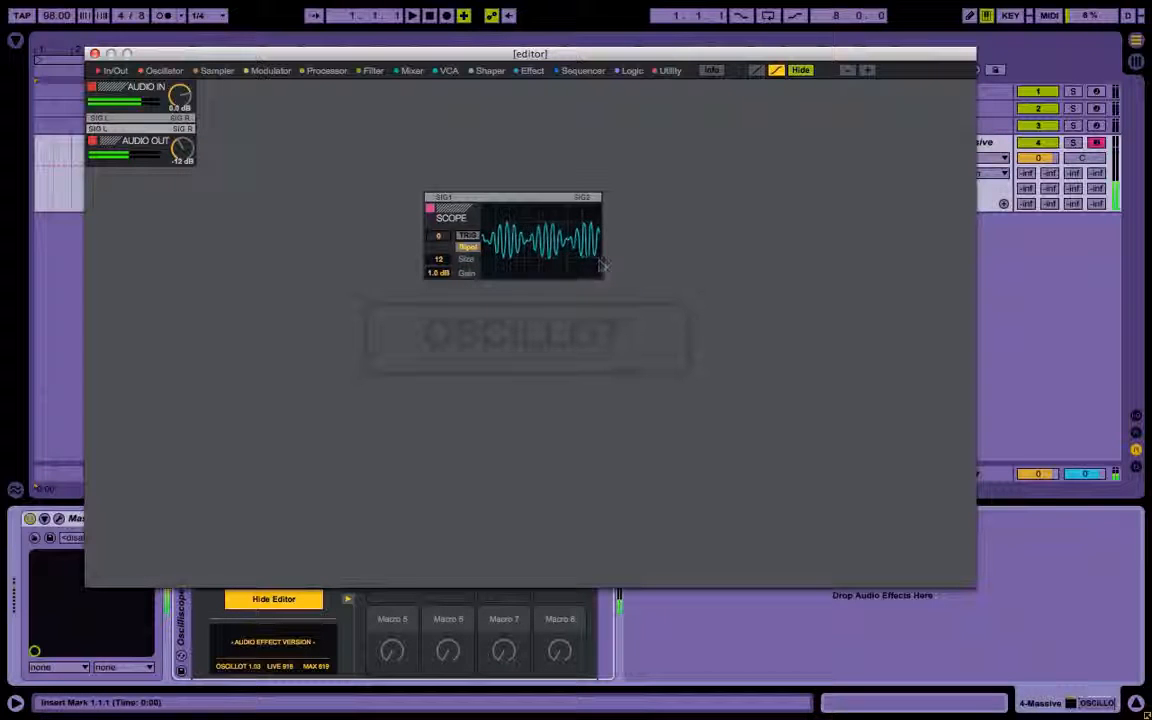
click(468, 248)
click(467, 235)
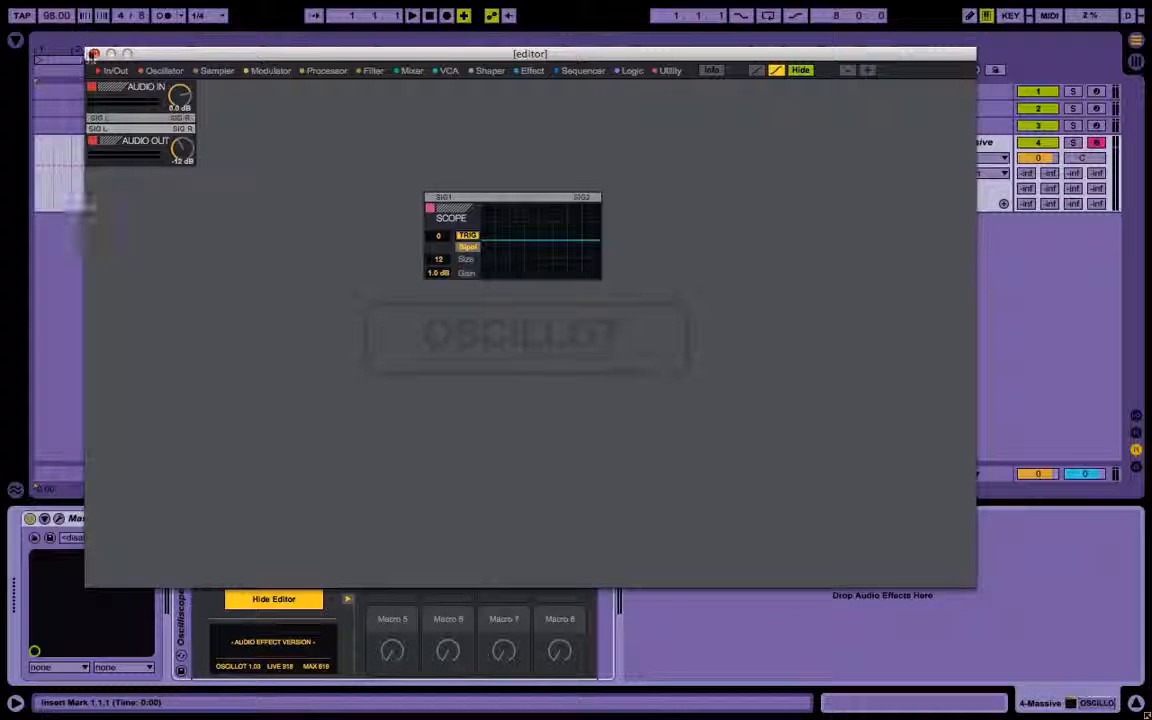
click(94, 53)
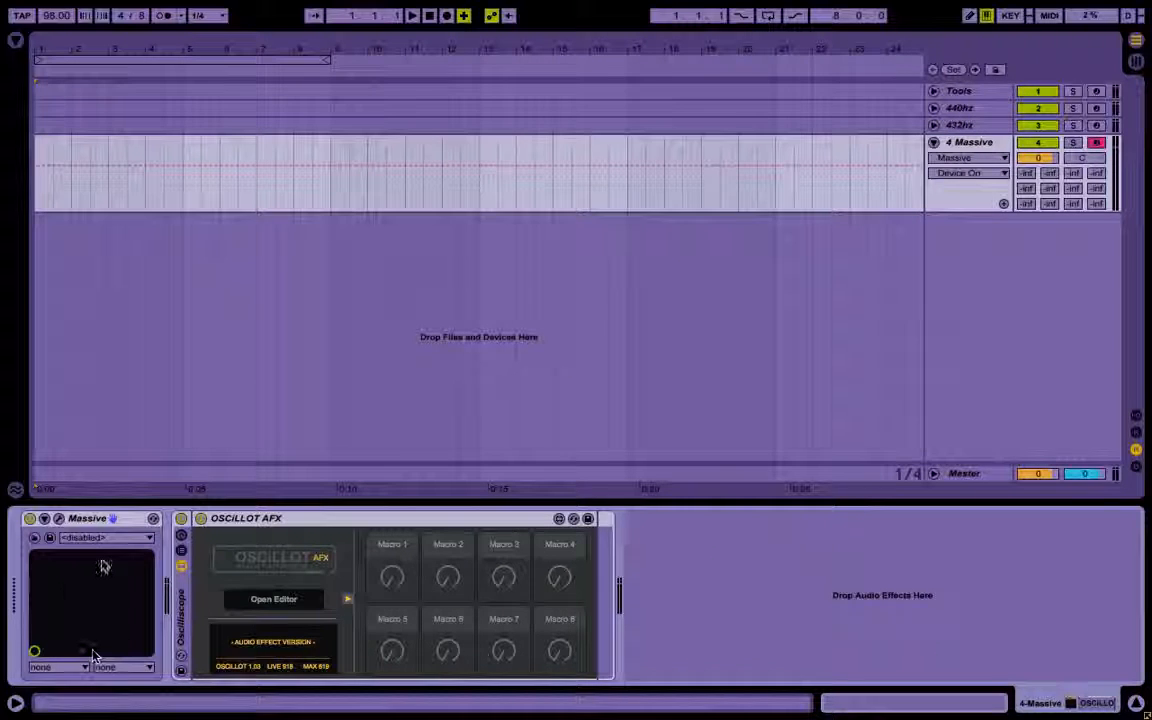
Copy the !! MICROTUNER 2.2 device from the Tools track to the start of the 4 Massive chain and activate it.
click(980, 91)
click(90, 519)
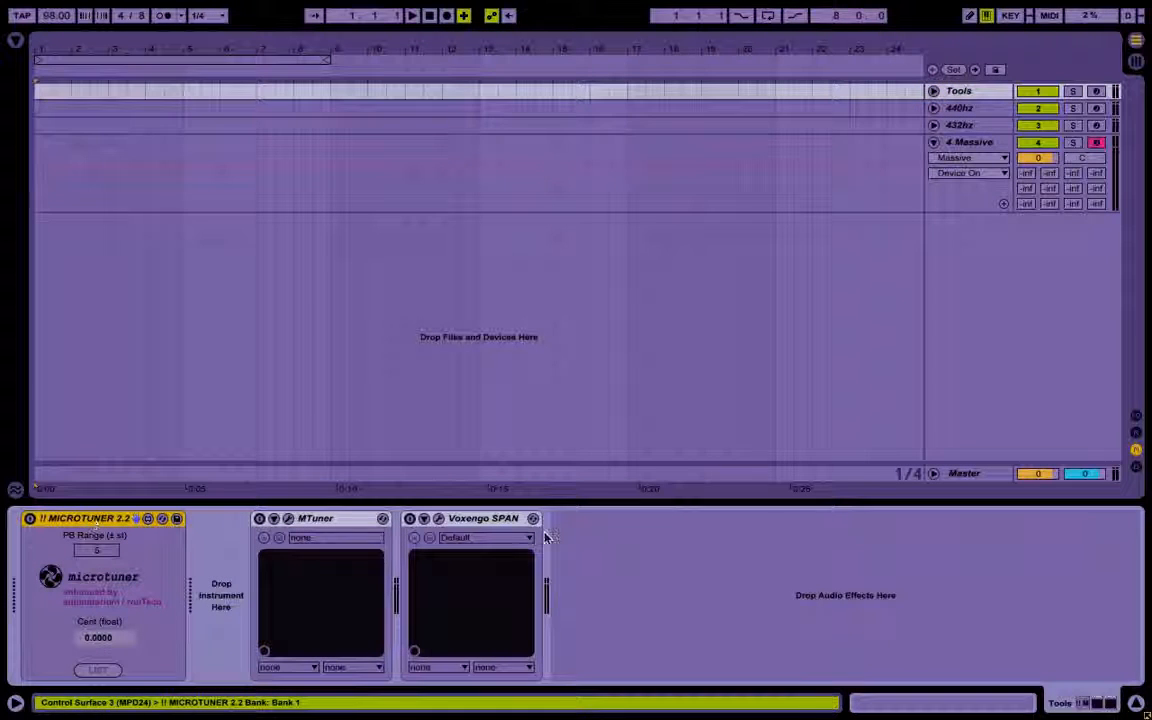
click(975, 143)
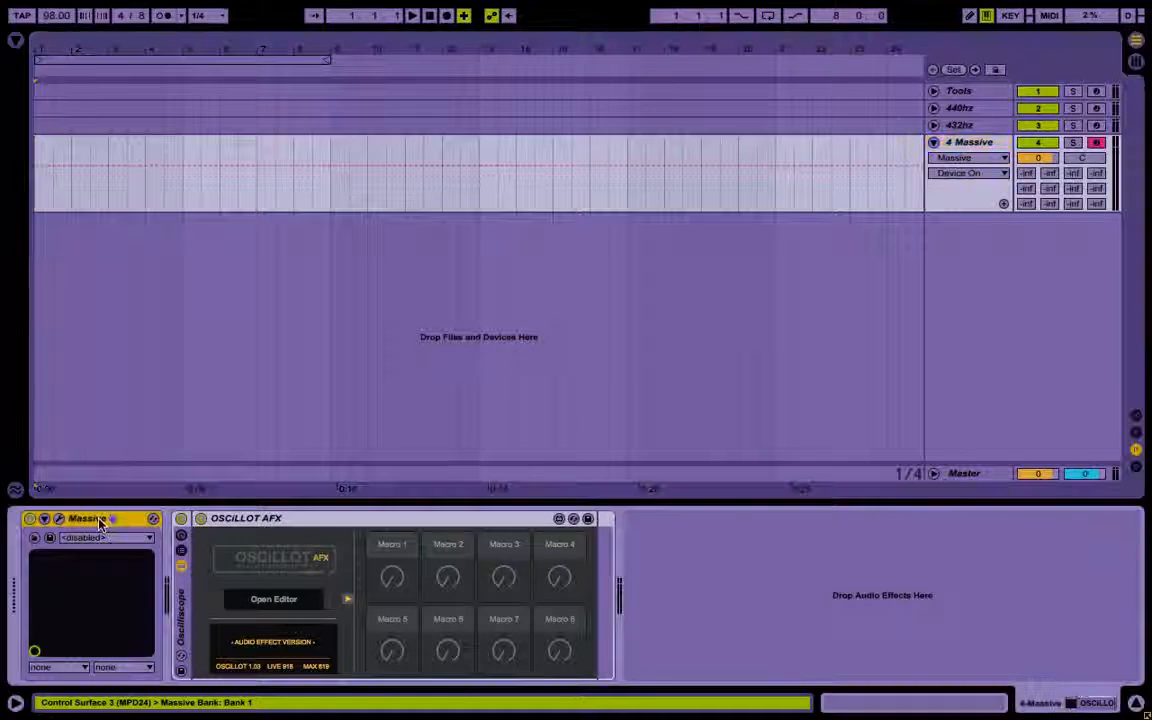
key(ctrl+v)
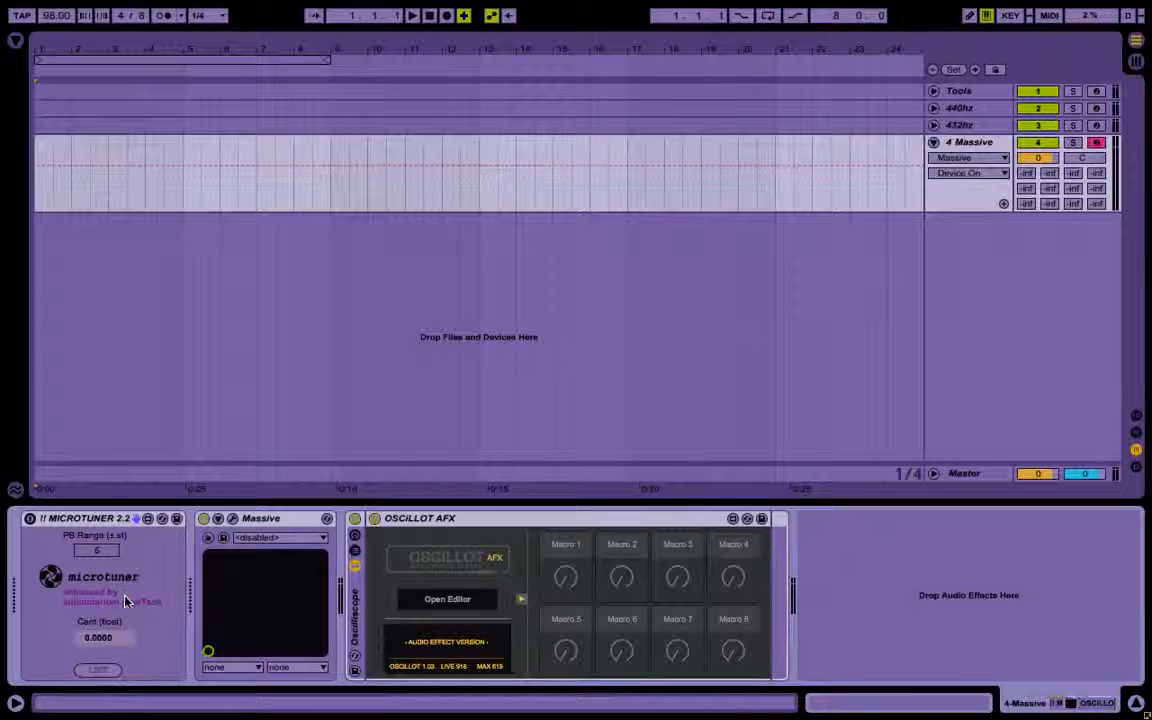
click(57, 541)
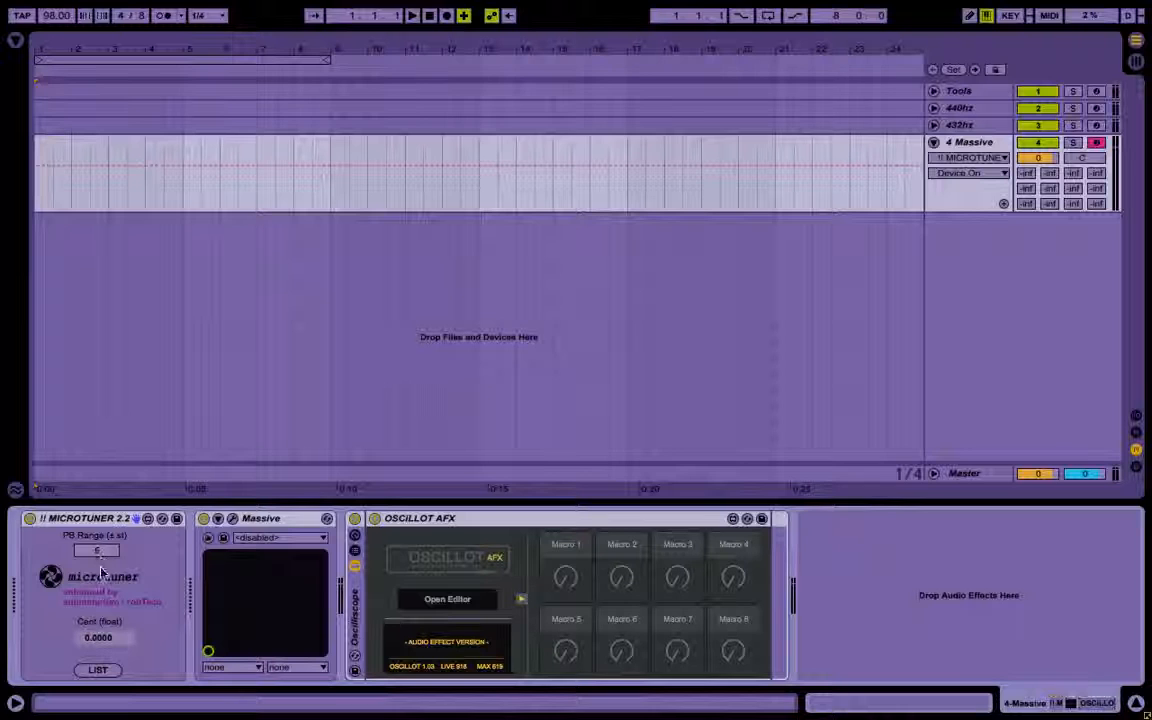
Set Massive's pitchbend range to 12.00 up and -12.00 down, and close the synth window.
click(233, 519)
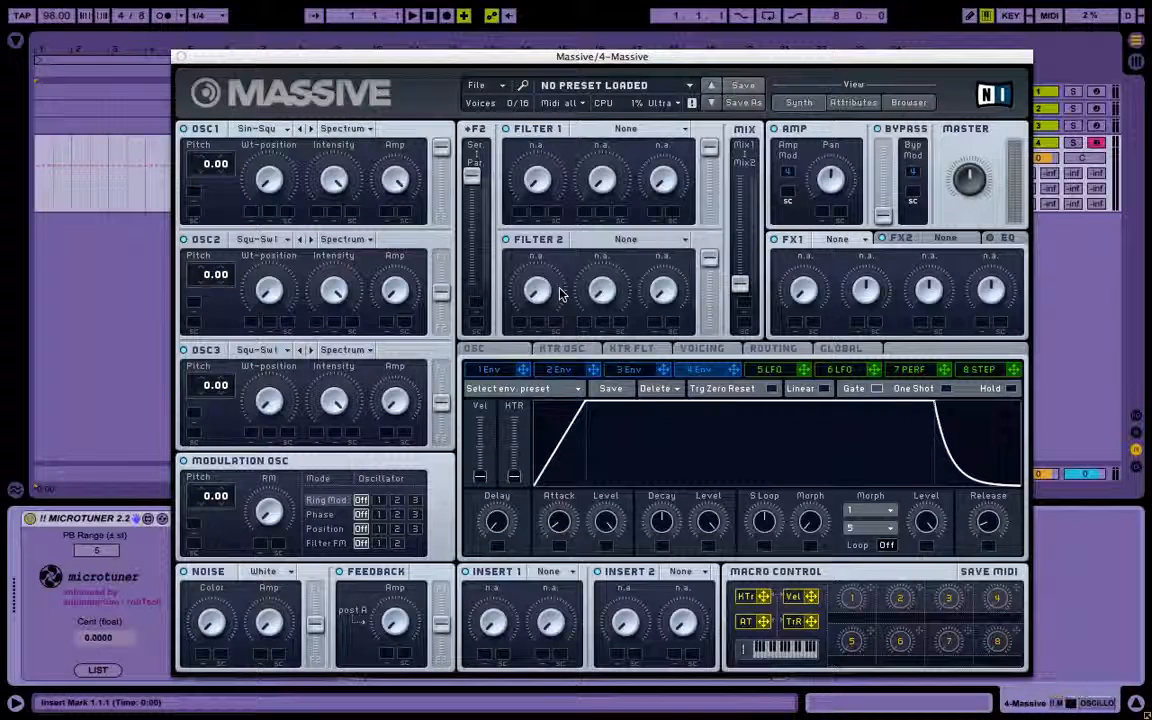
click(476, 350)
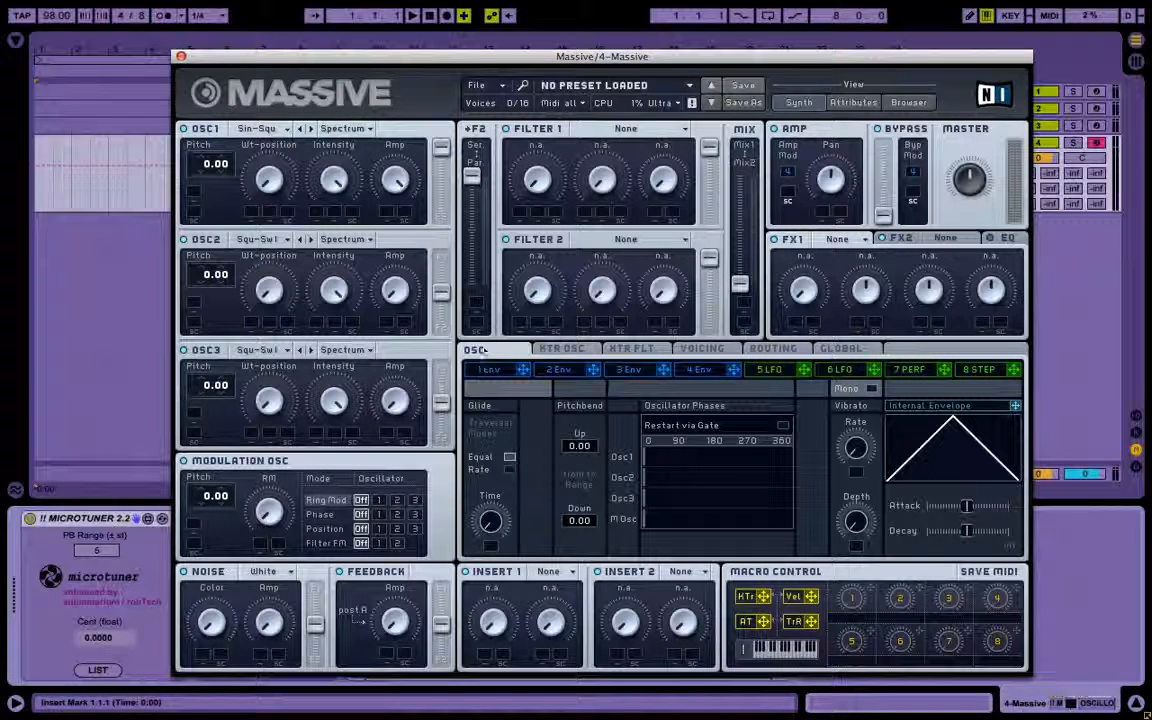
mouse_move(578, 445)
mouse_down()
mouse_move(572, 427)
mouse_move(584, 419)
mouse_move(581, 436)
mouse_up()
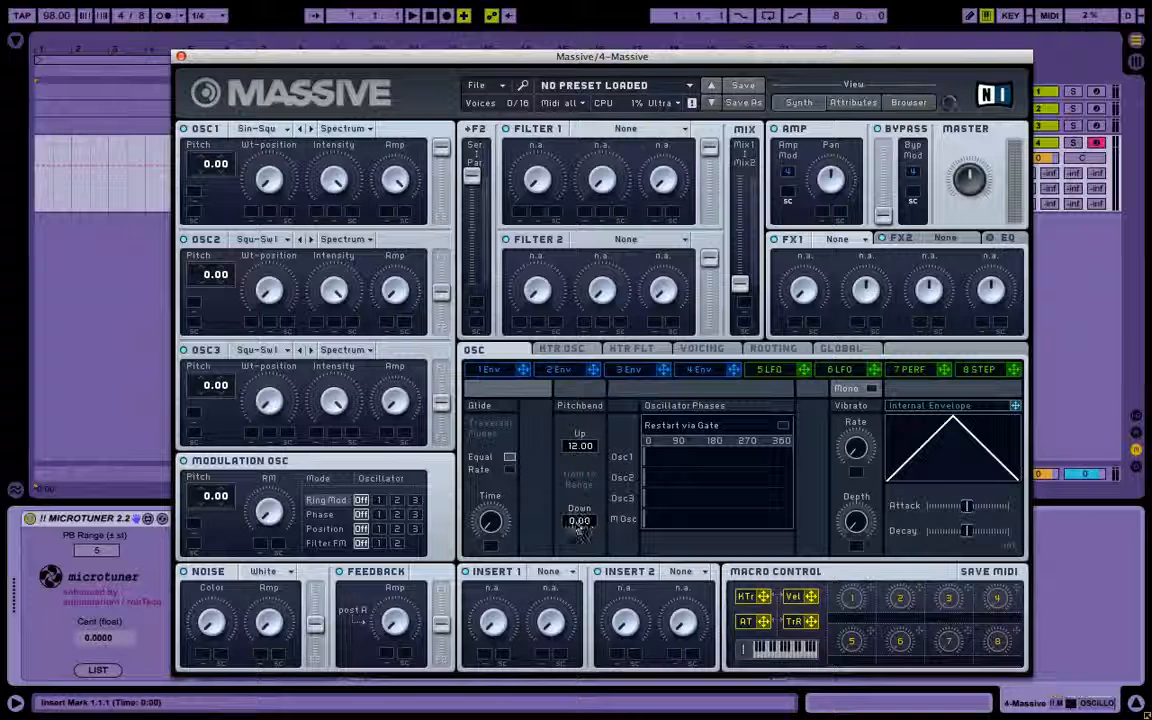
drag(580, 531, 576, 544)
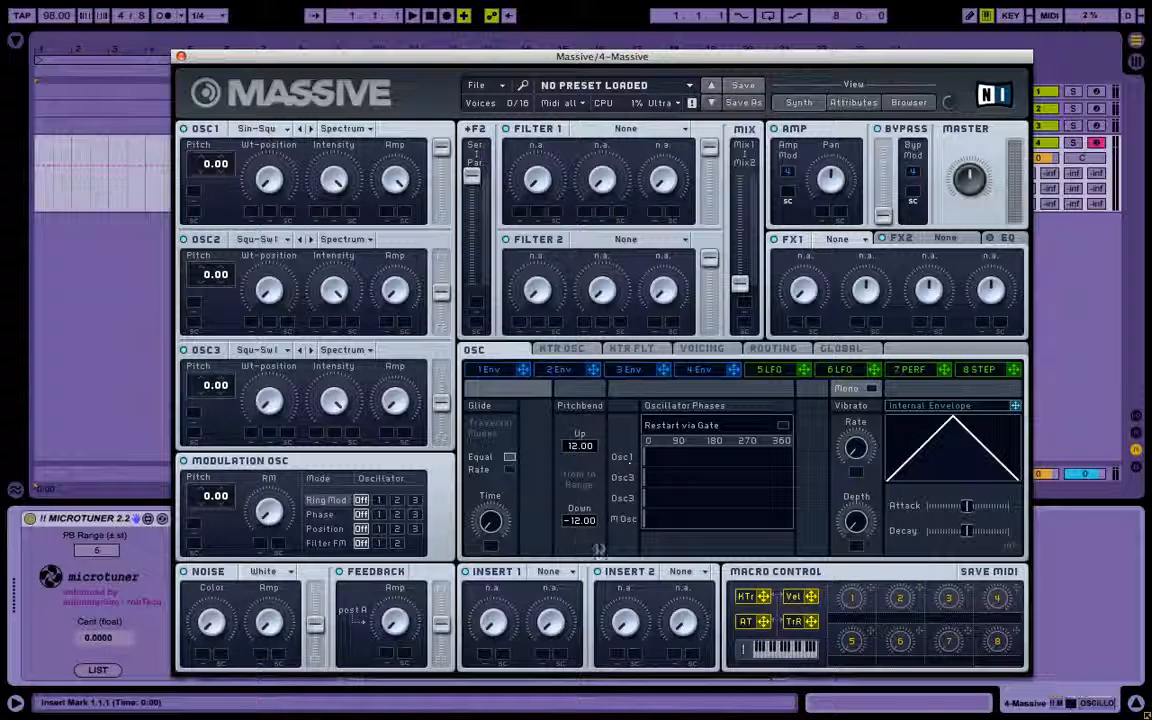
click(181, 57)
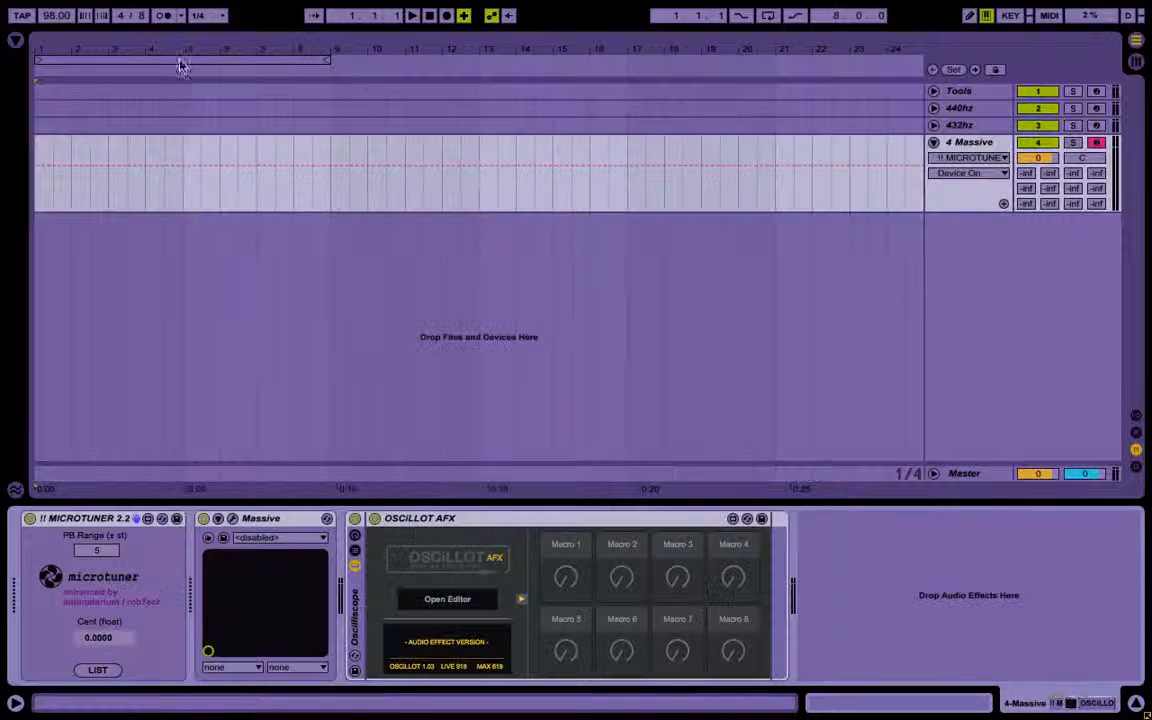
Set Microtuner's PB Range to 12 semitones and its Cent value to -32.
text(12)
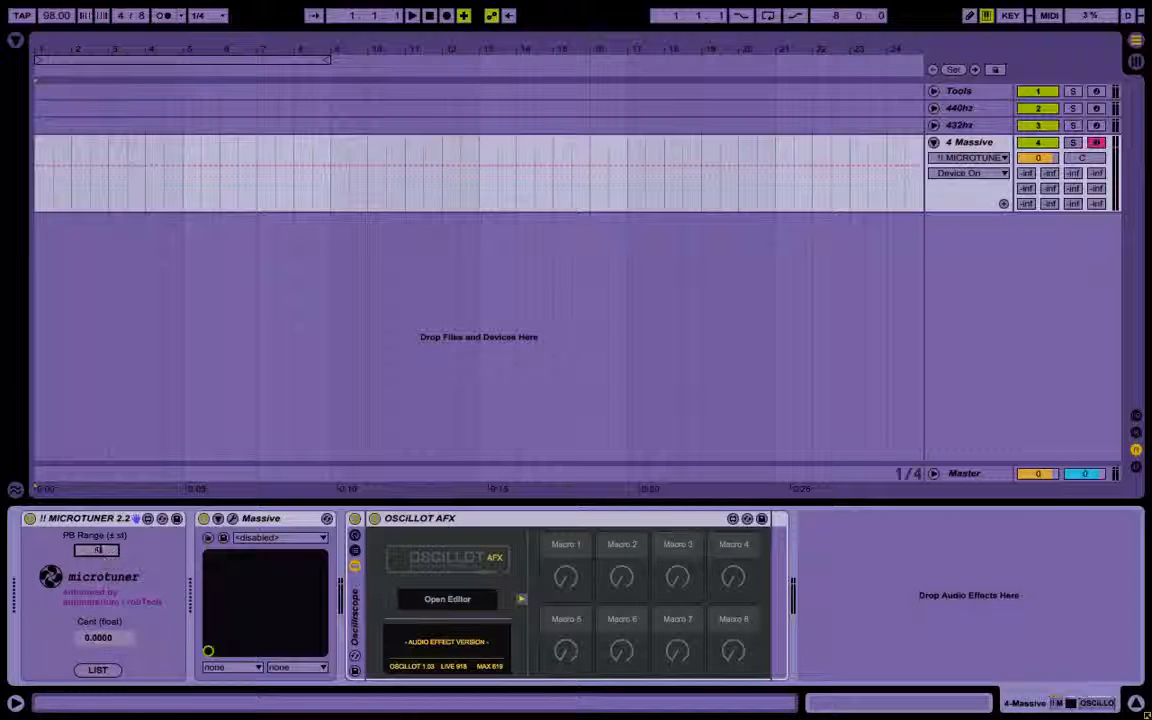
click(154, 563)
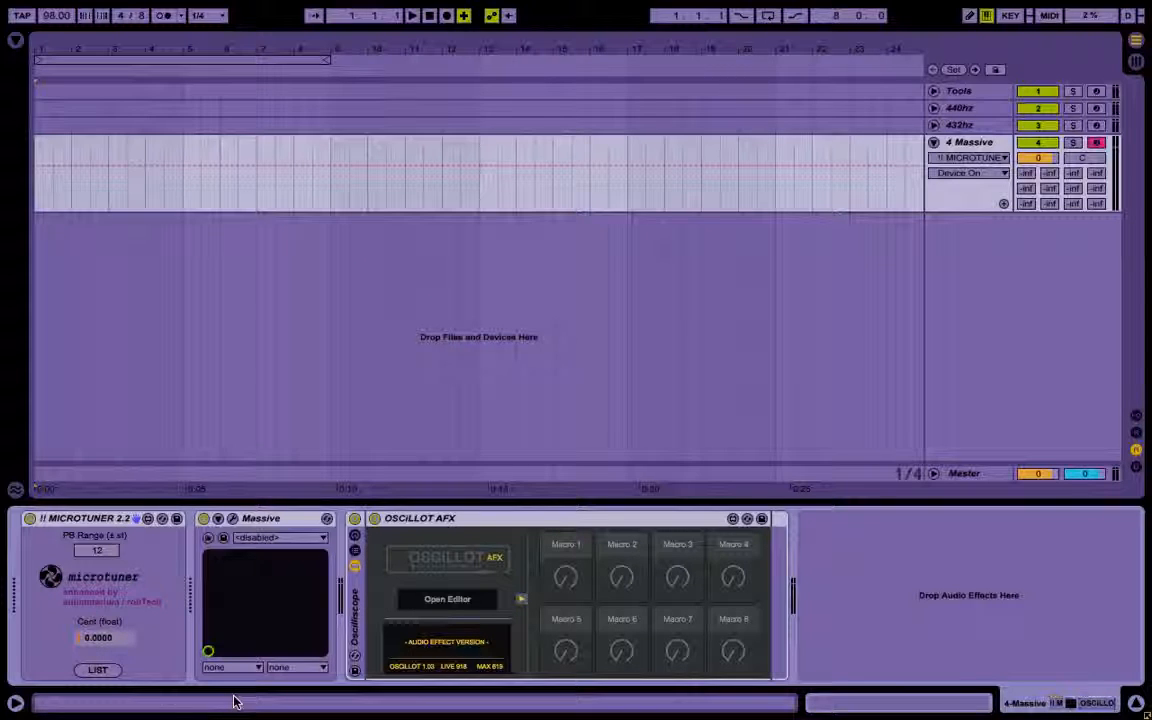
click(88, 637)
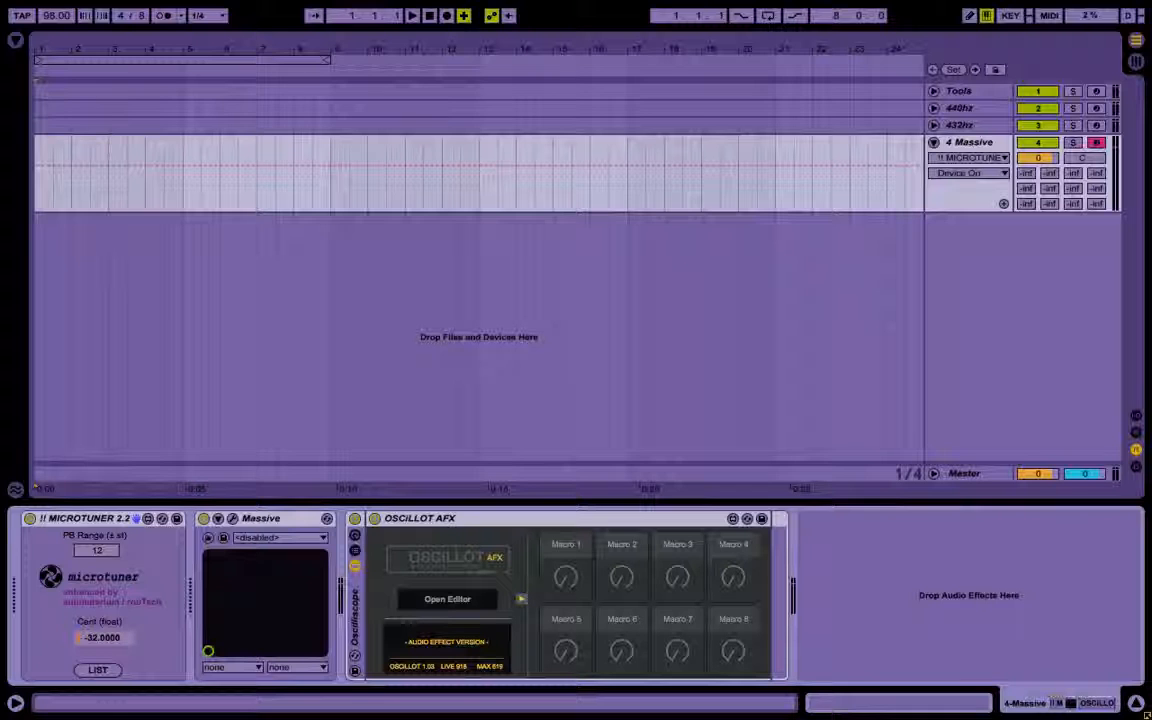
click(127, 175)
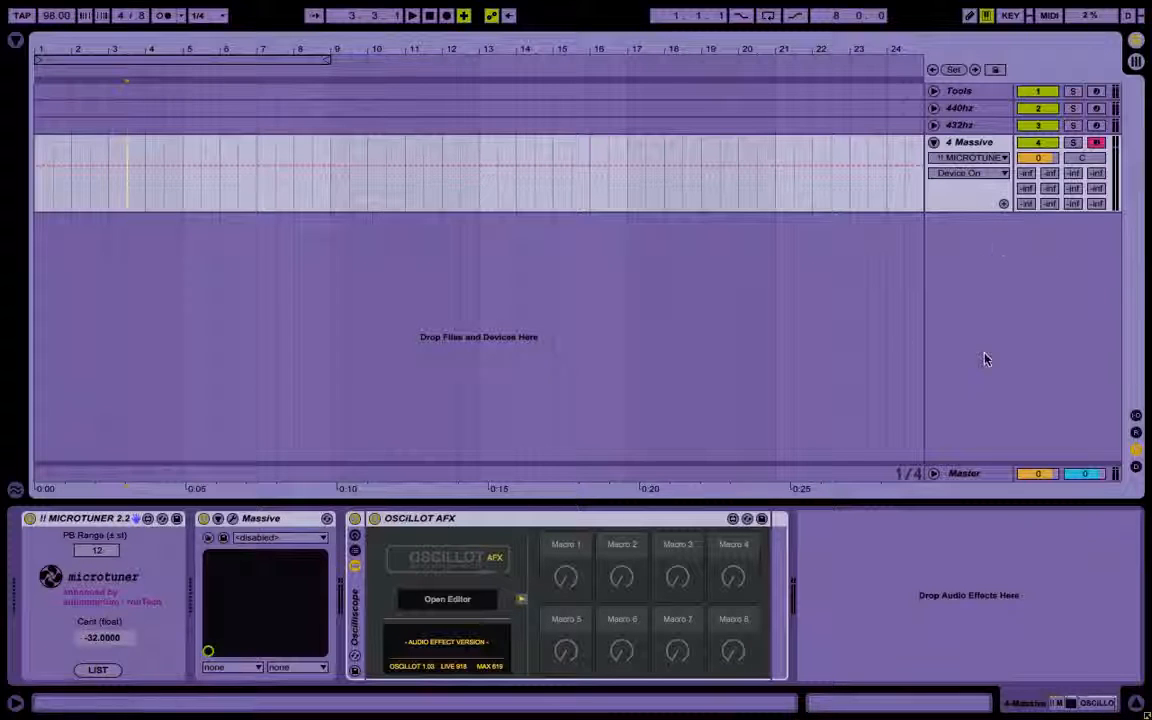
click(876, 546)
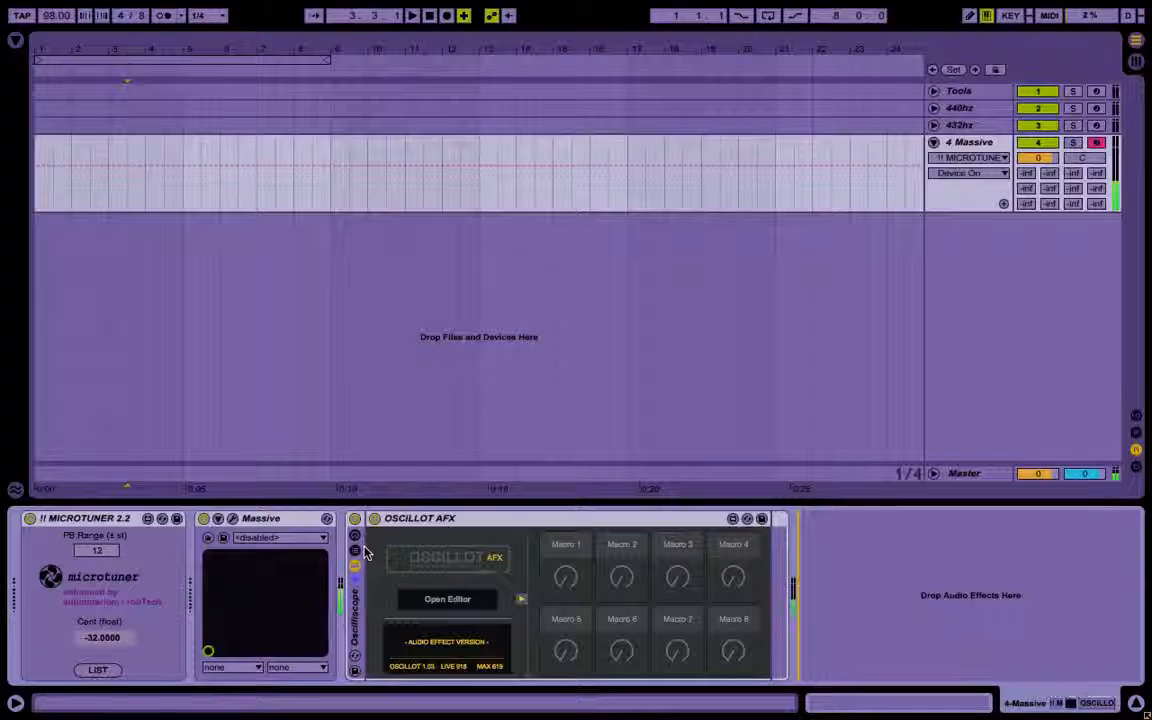
Open the Oscillot editor, examine the retuned waveform with the scope's trigger on and off, and close the editor.
click(430, 599)
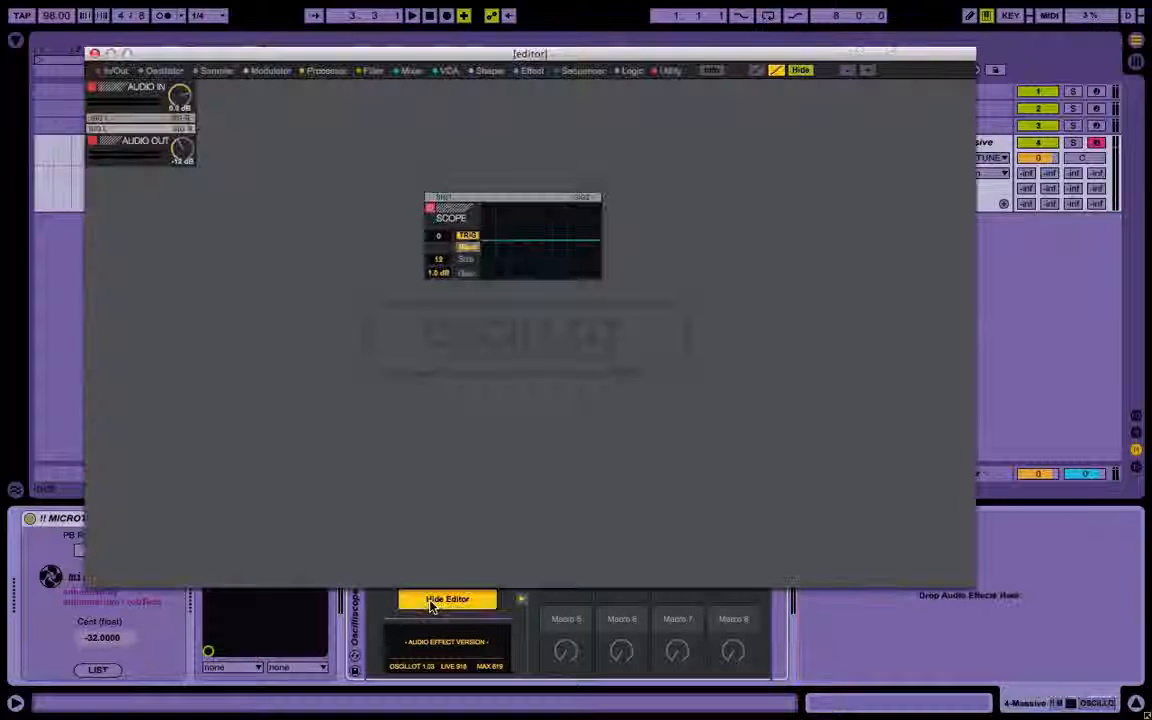
click(60, 519)
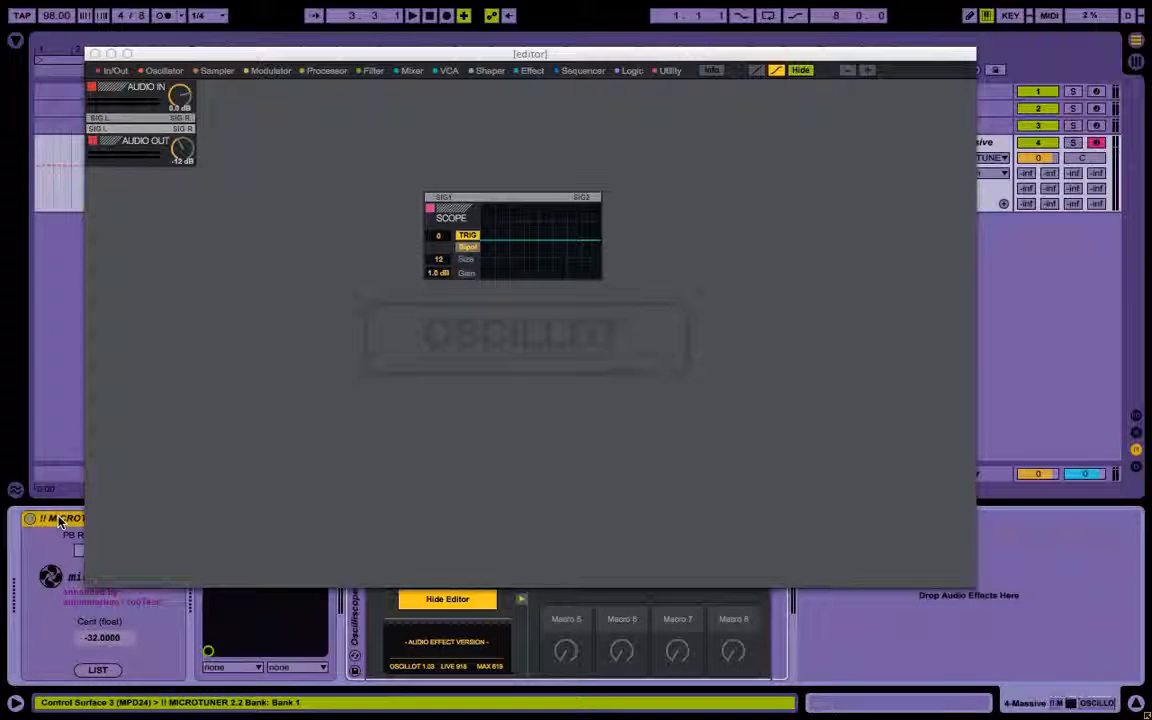
key(Delete)
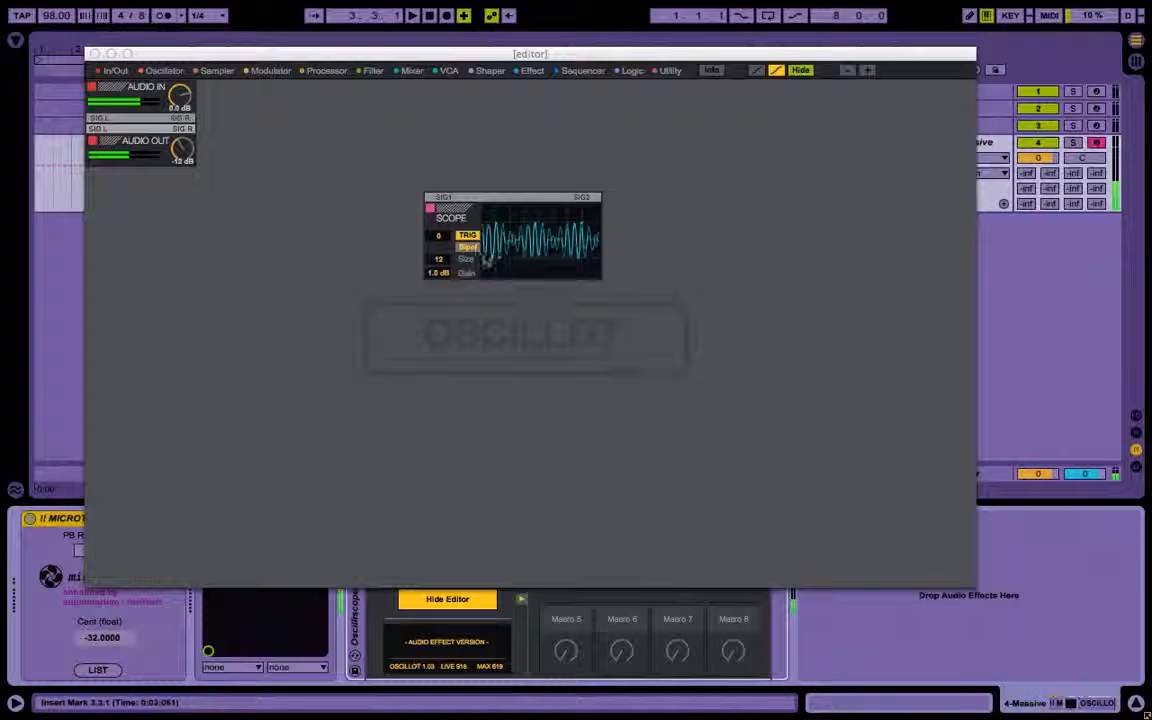
click(470, 238)
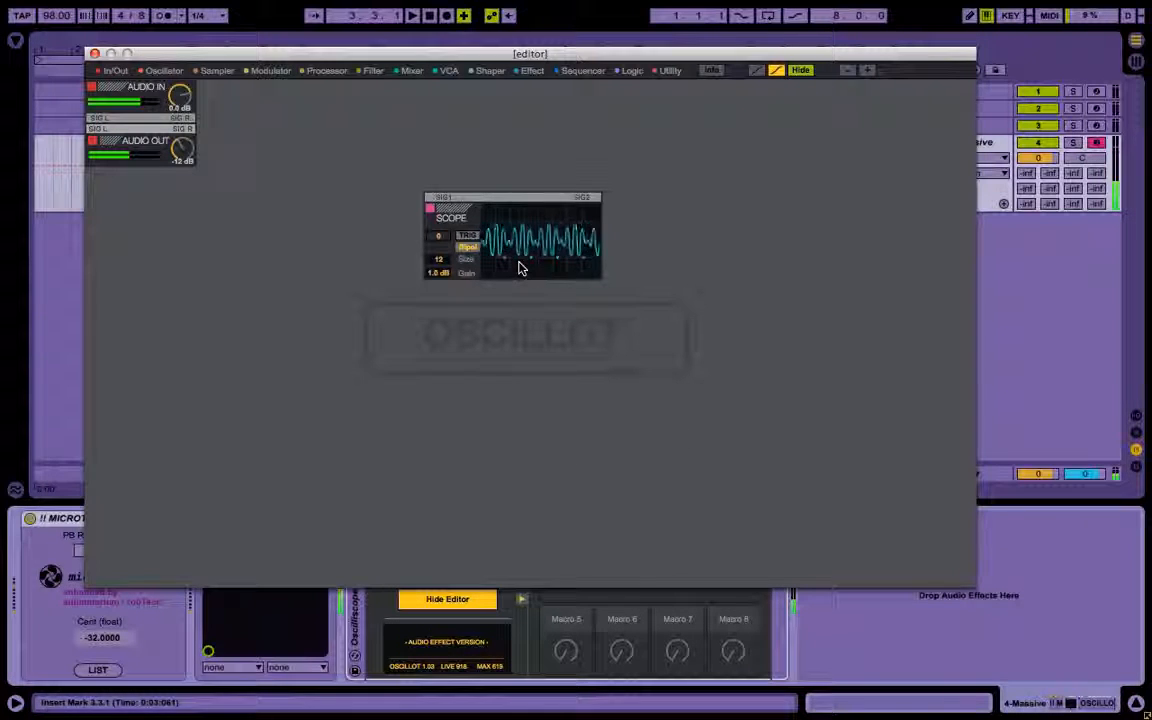
click(468, 236)
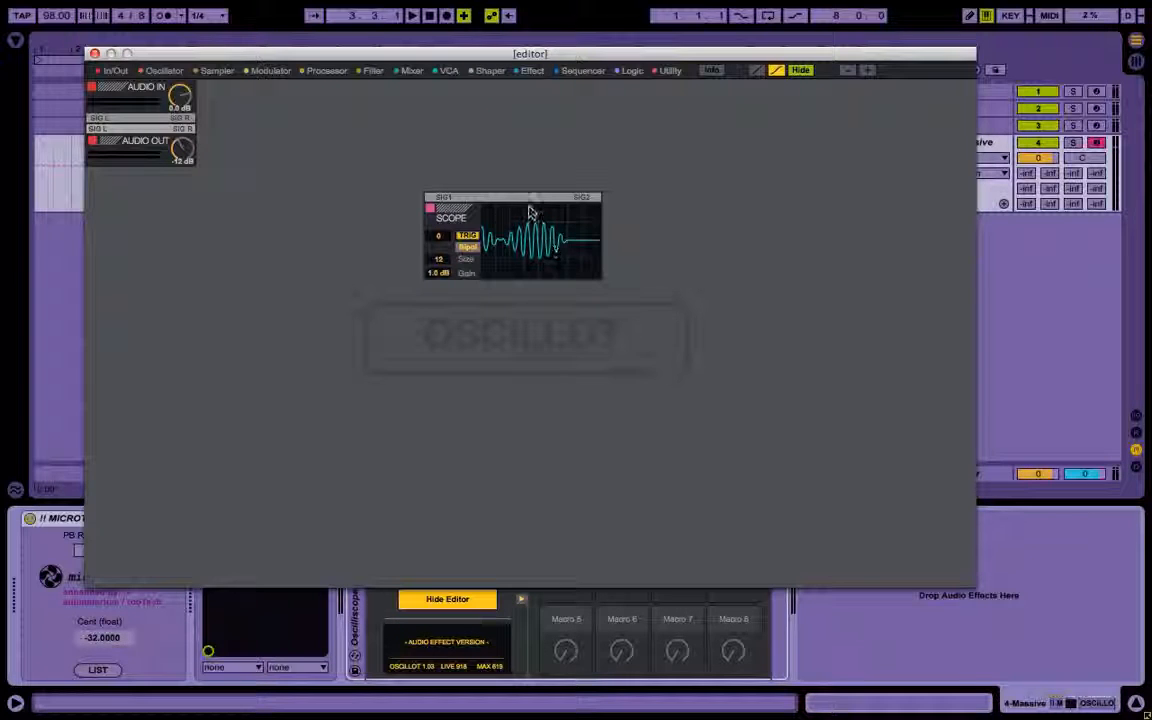
click(94, 53)
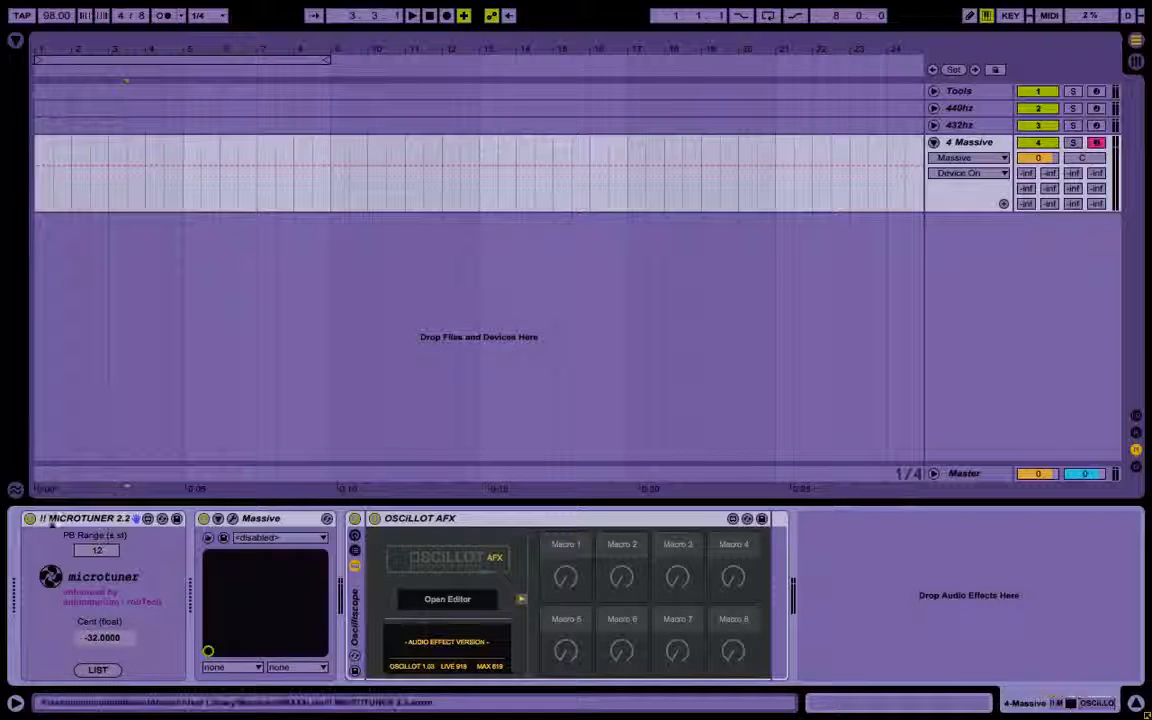
Delete all devices, including Microtuner, Massive and the Oscilloscope rack, from the 4 Massive track.
click(55, 518)
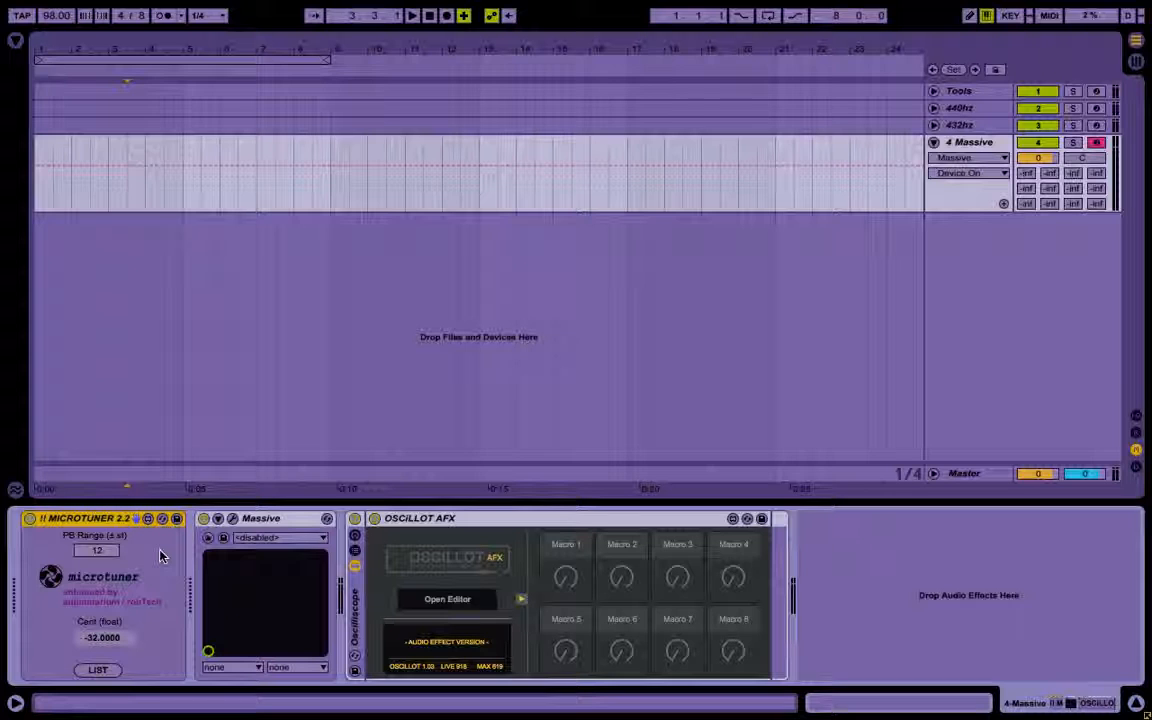
click(510, 520)
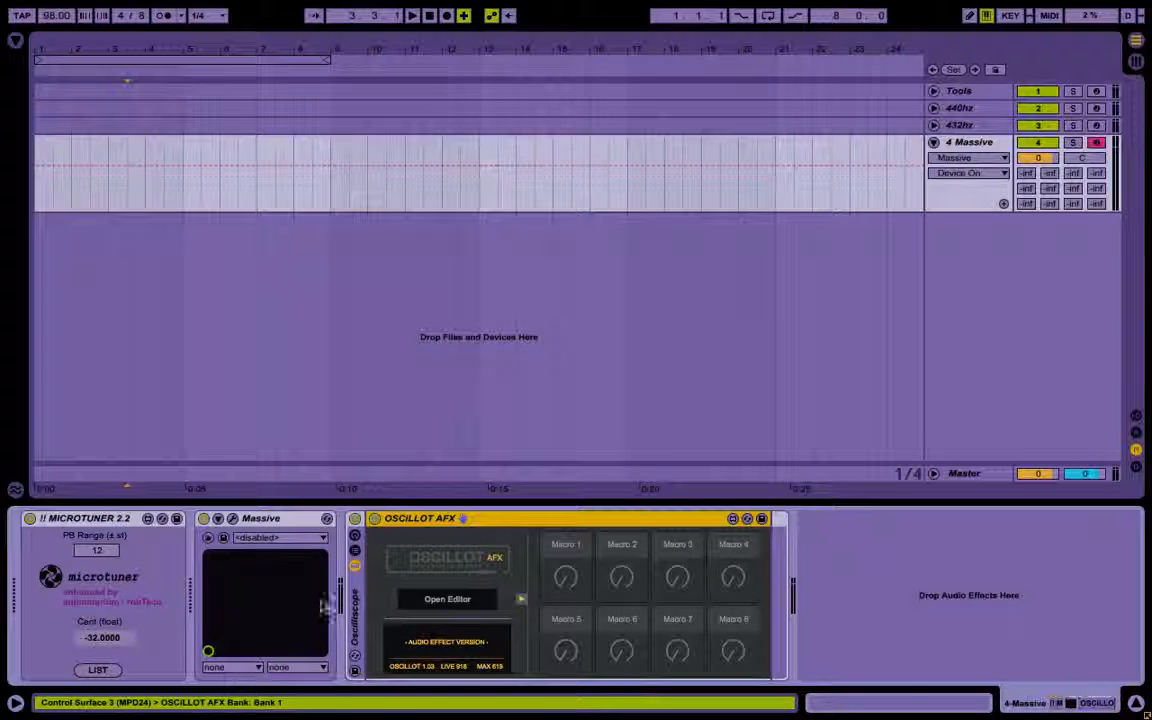
click(103, 520)
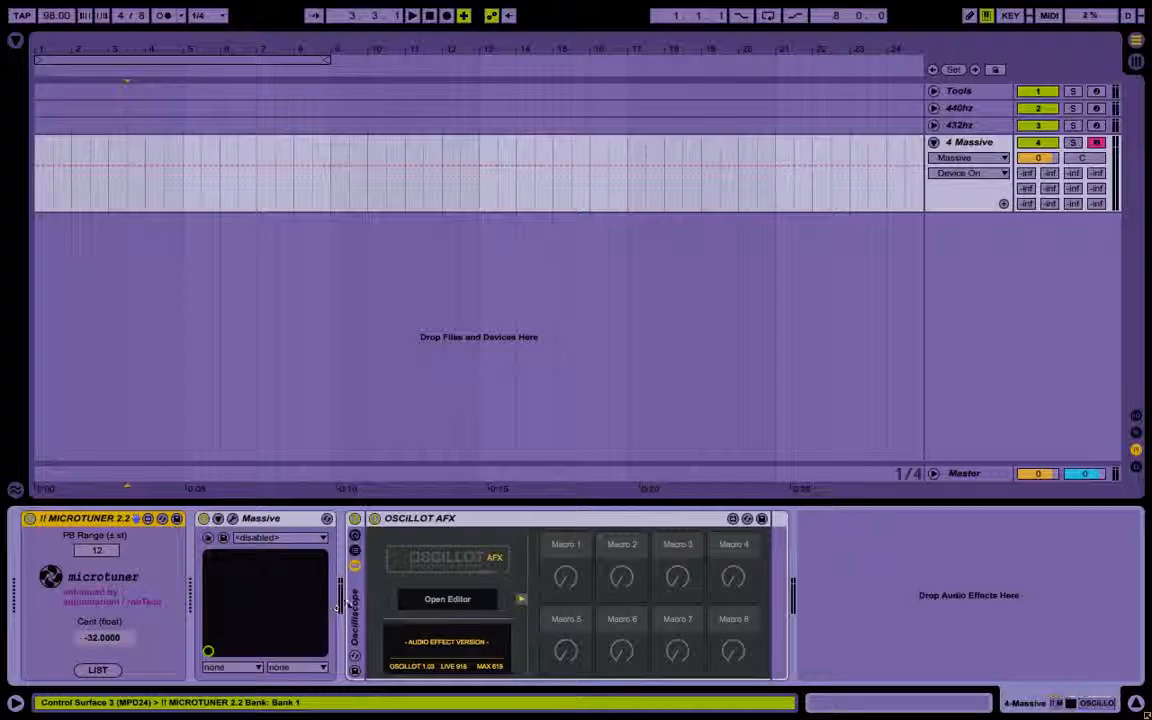
key(ctrl+a)
key(Delete)
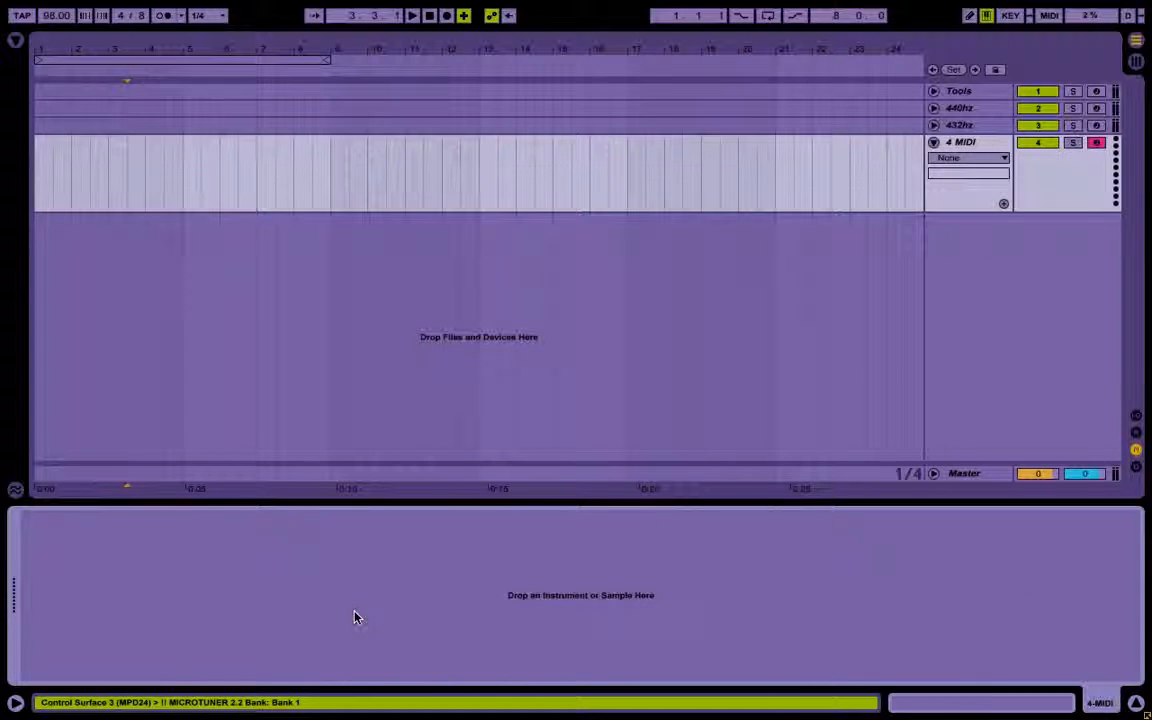
Load the Absynth 5 VST instrument from the plug-in browser onto the empty MIDI track.
click(16, 36)
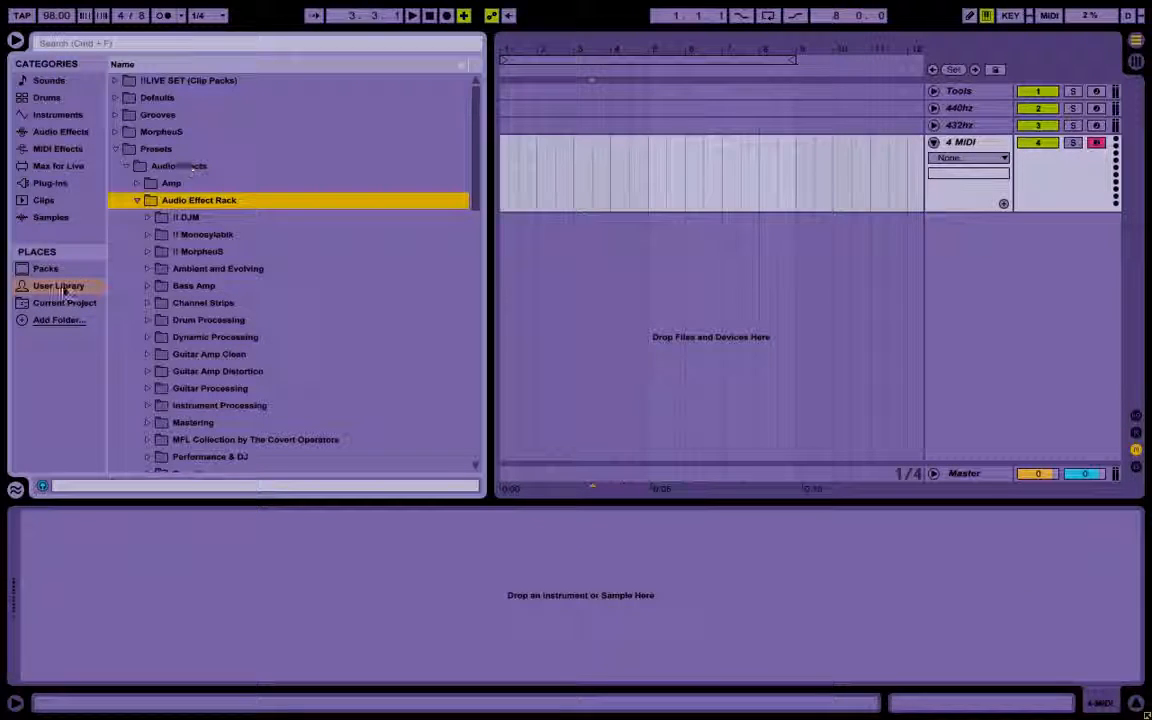
click(50, 183)
scroll(203, 158, up, 10)
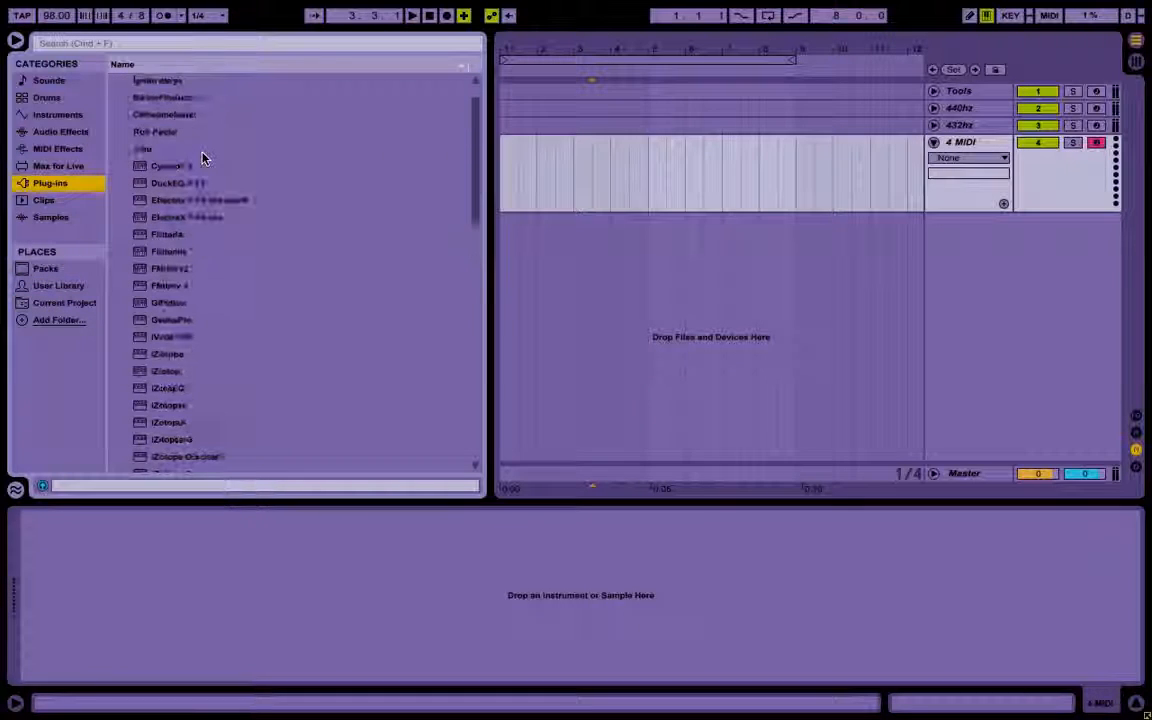
scroll(203, 158, up, 5)
drag(179, 201, 375, 595)
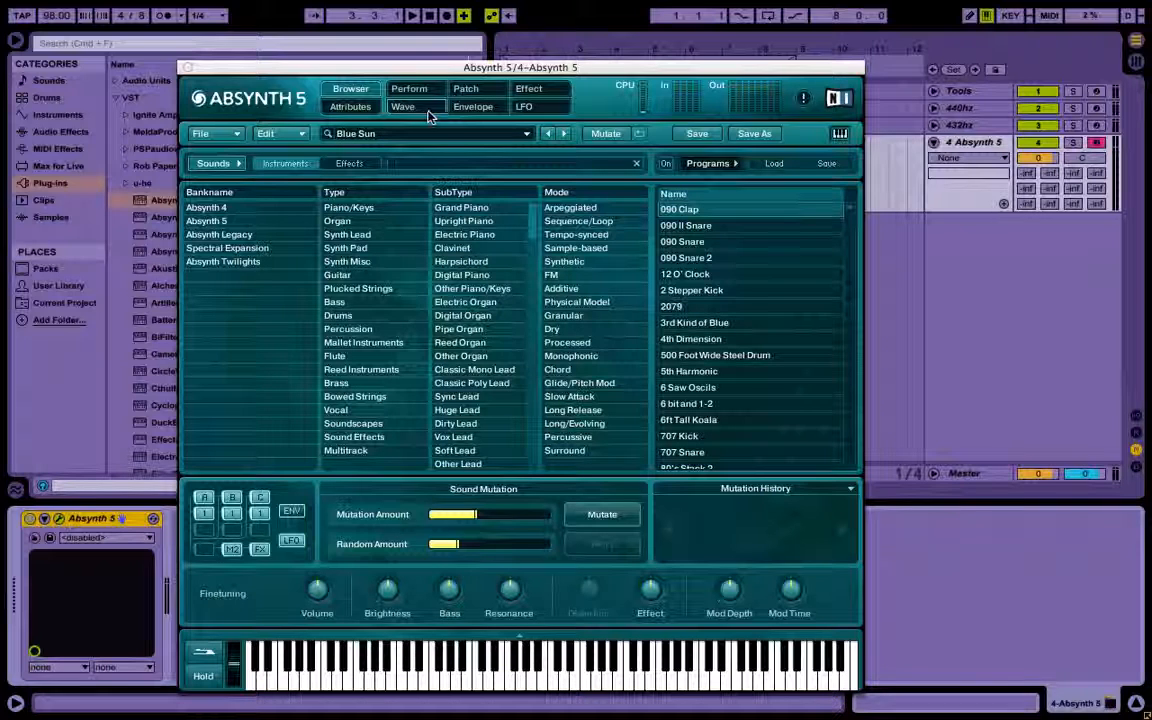
Look through the VST plug-in list and the Rob Papen folder, moving the Absynth 5 window out of the way.
click(488, 70)
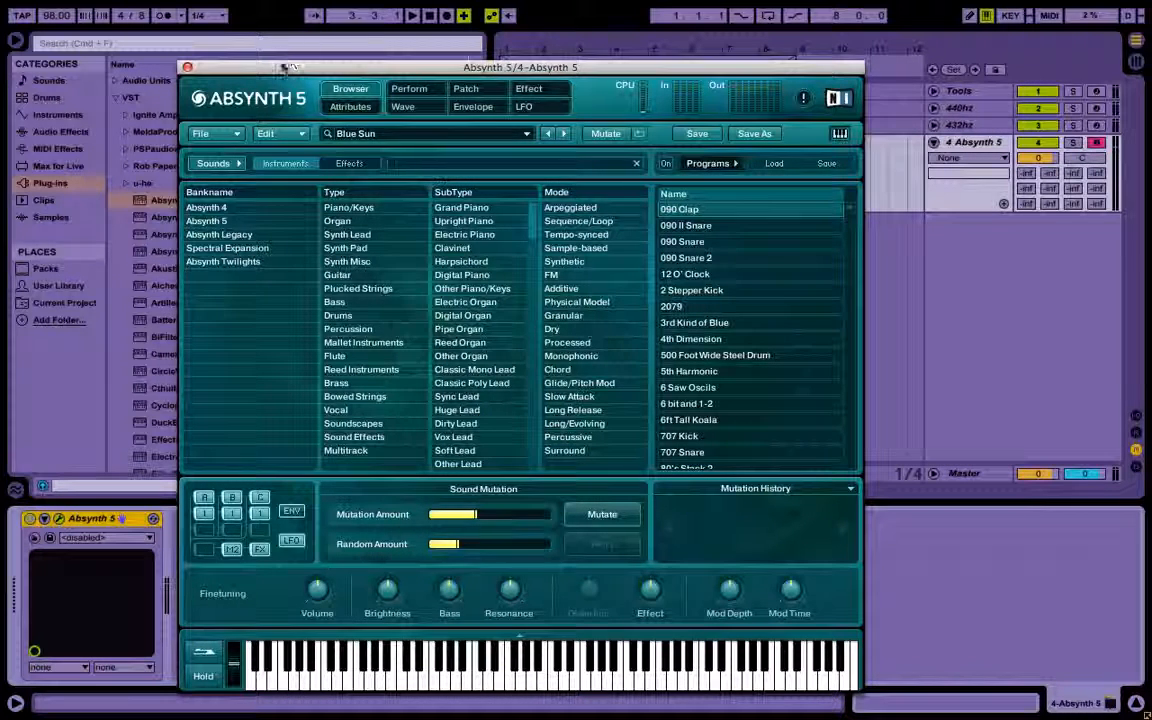
drag(233, 66, 436, 65)
click(120, 167)
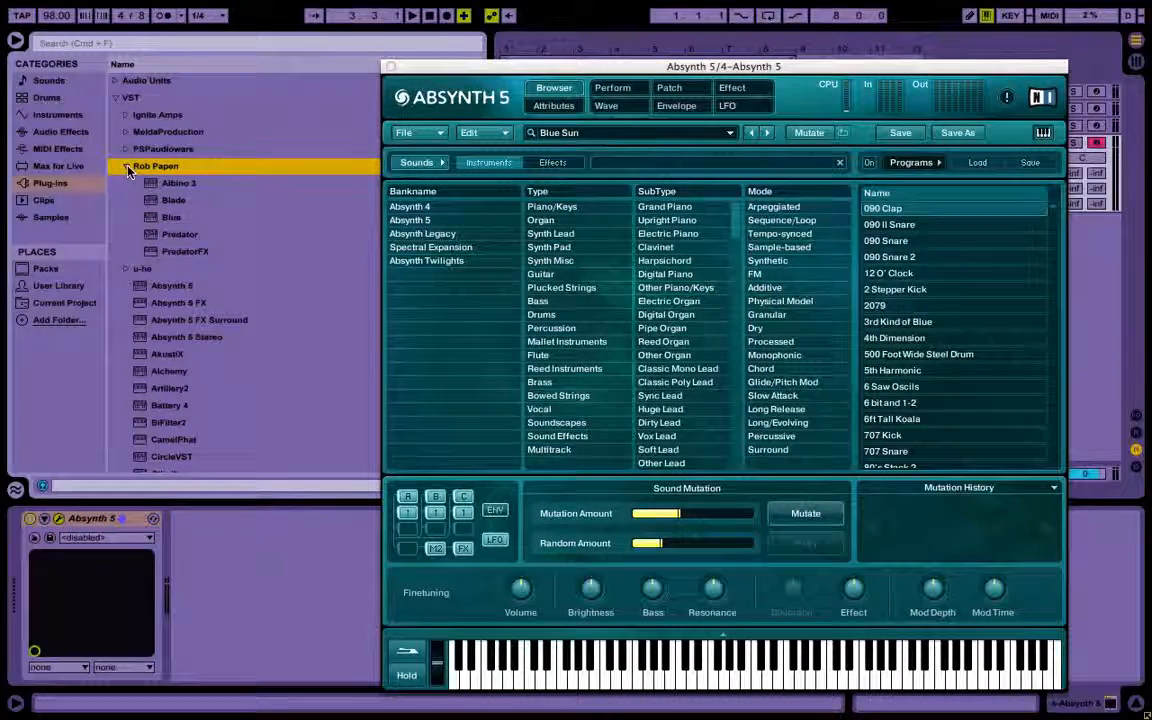
click(121, 167)
click(121, 168)
scroll(185, 257, down, 5)
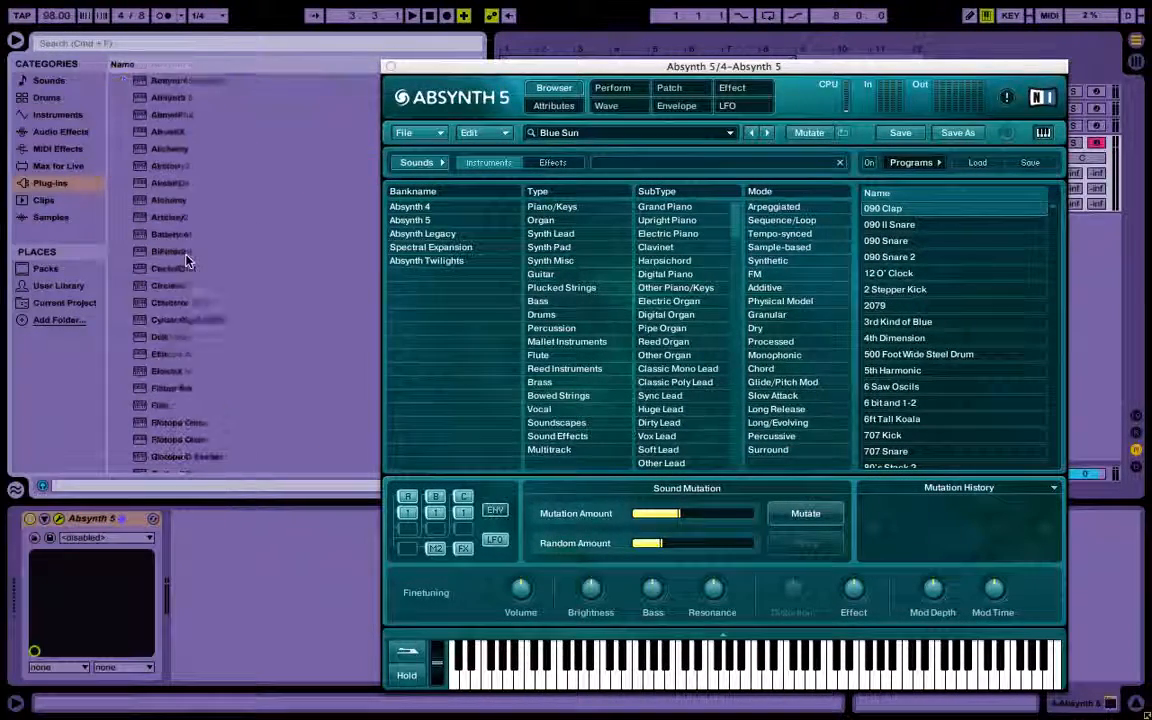
scroll(185, 257, down, 10)
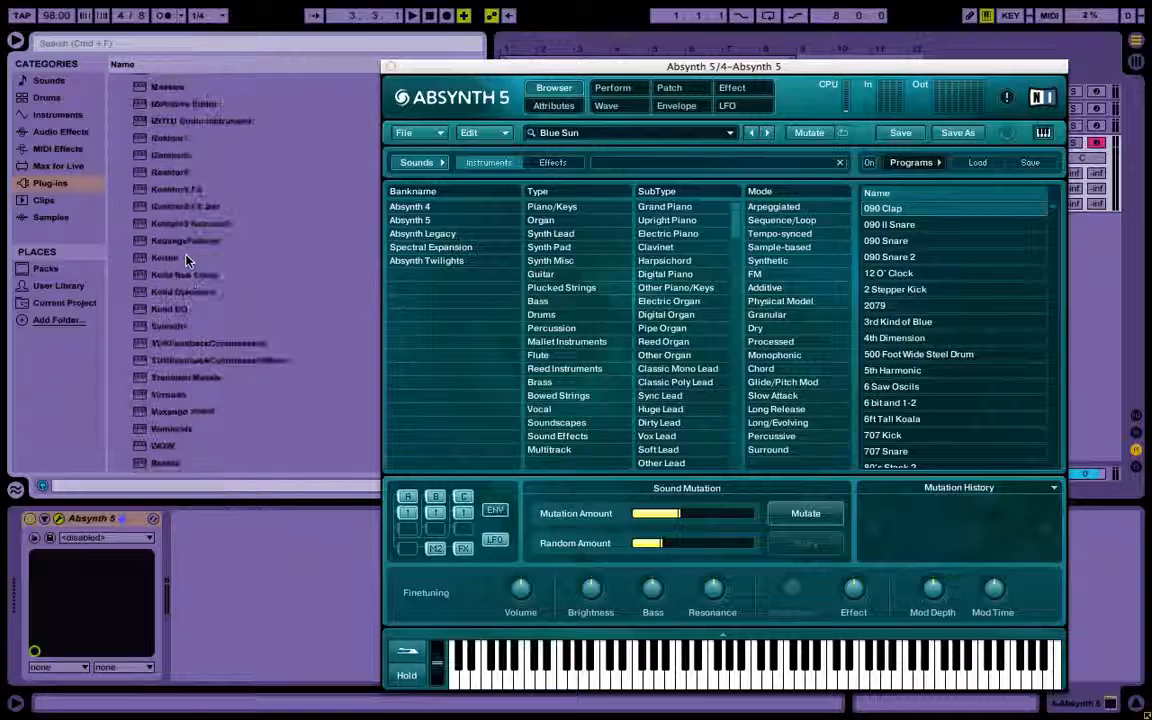
scroll(250, 172, up, 15)
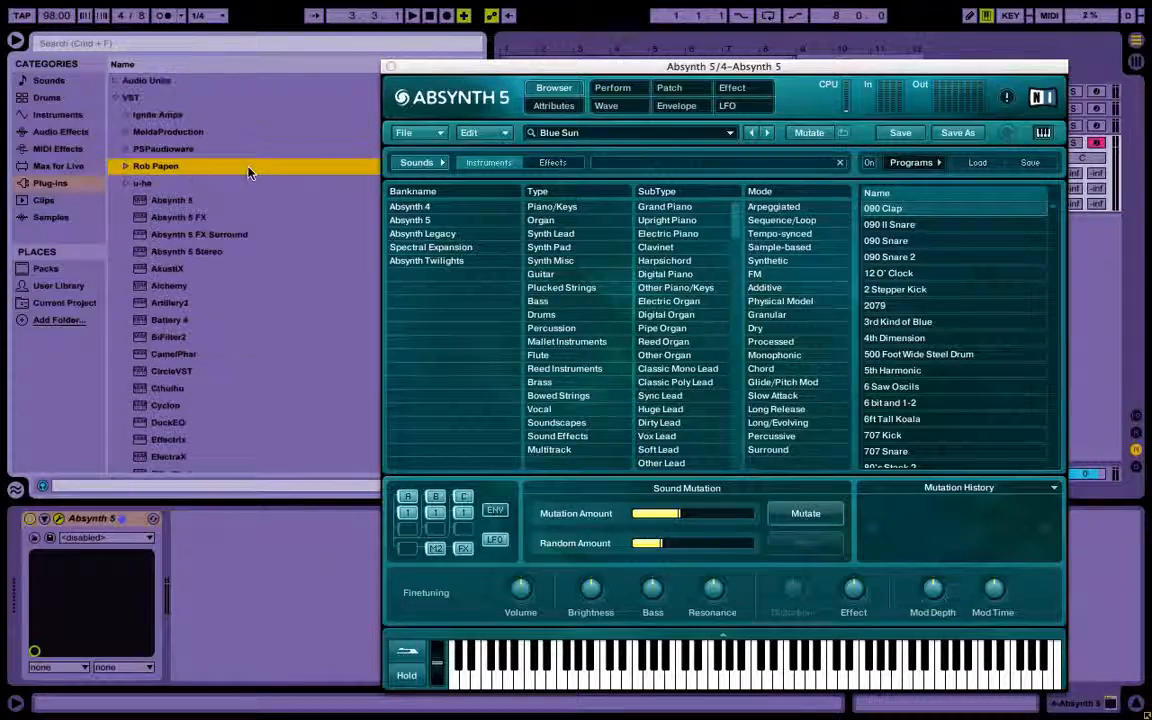
click(527, 76)
drag(524, 72, 278, 33)
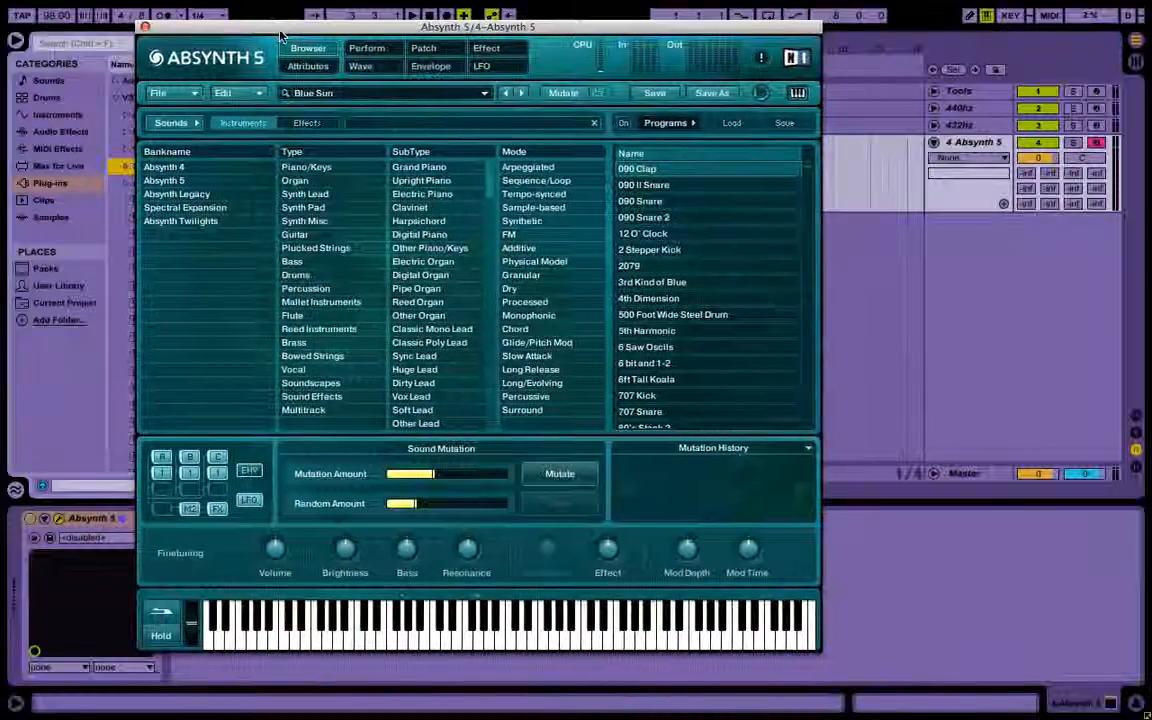
Look through Absynth's Patch and Wave pages, and open the tuning selector on the Perform page.
click(421, 49)
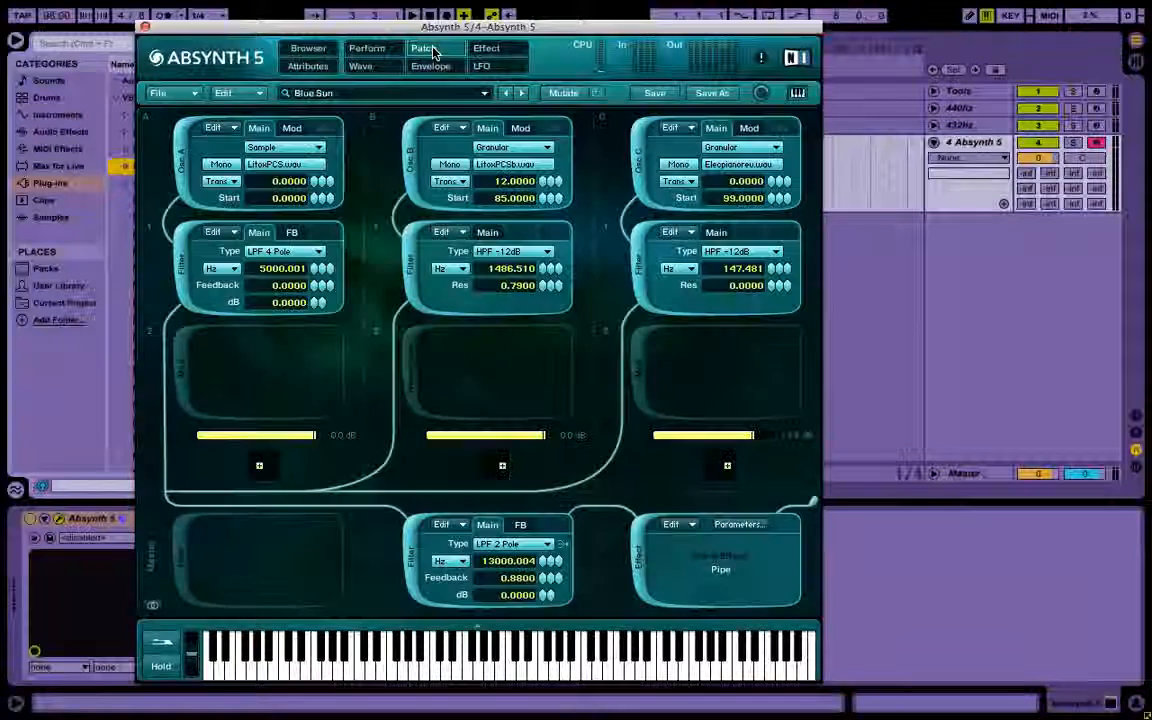
click(360, 67)
click(366, 49)
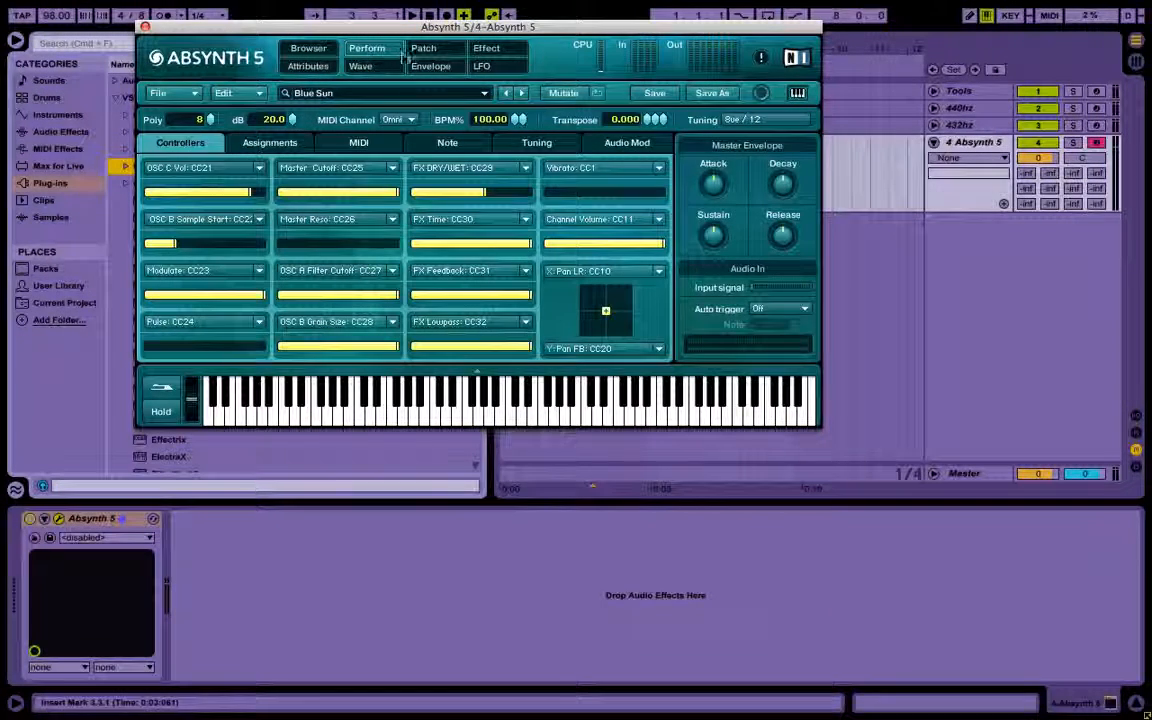
click(712, 119)
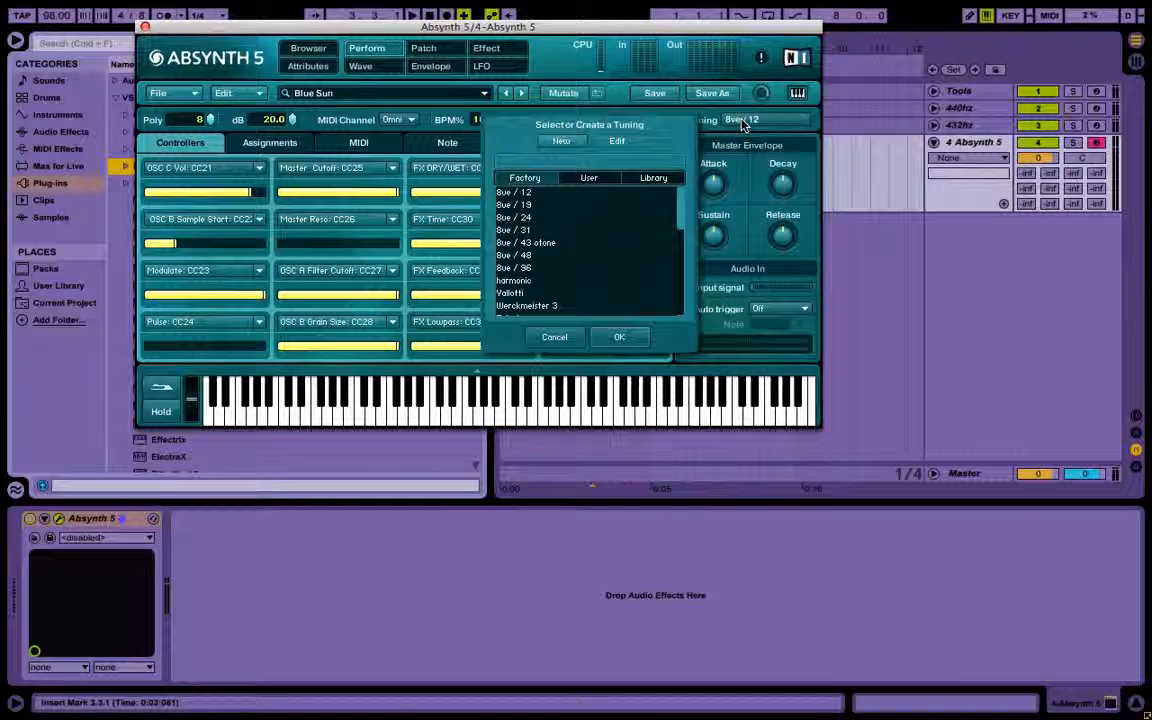
Examine the factory tunings available in Absynth's tuning selector, from the 8ve scales through the mean tone entries.
scroll(628, 230, down, 10)
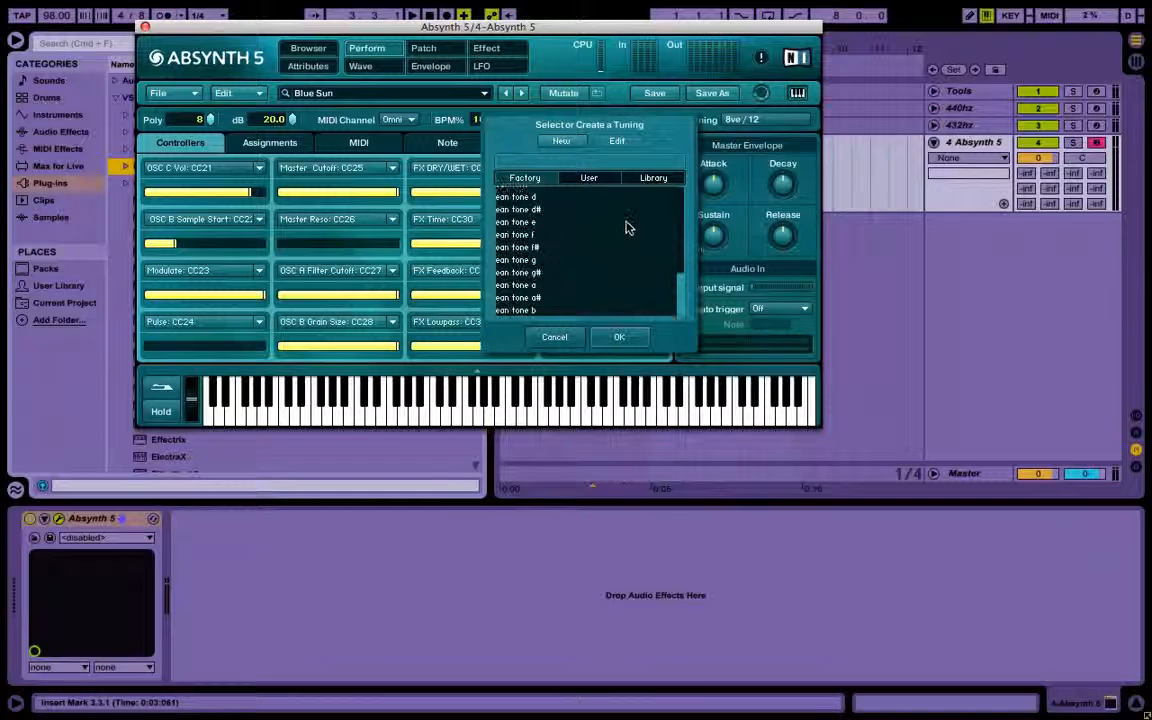
click(589, 180)
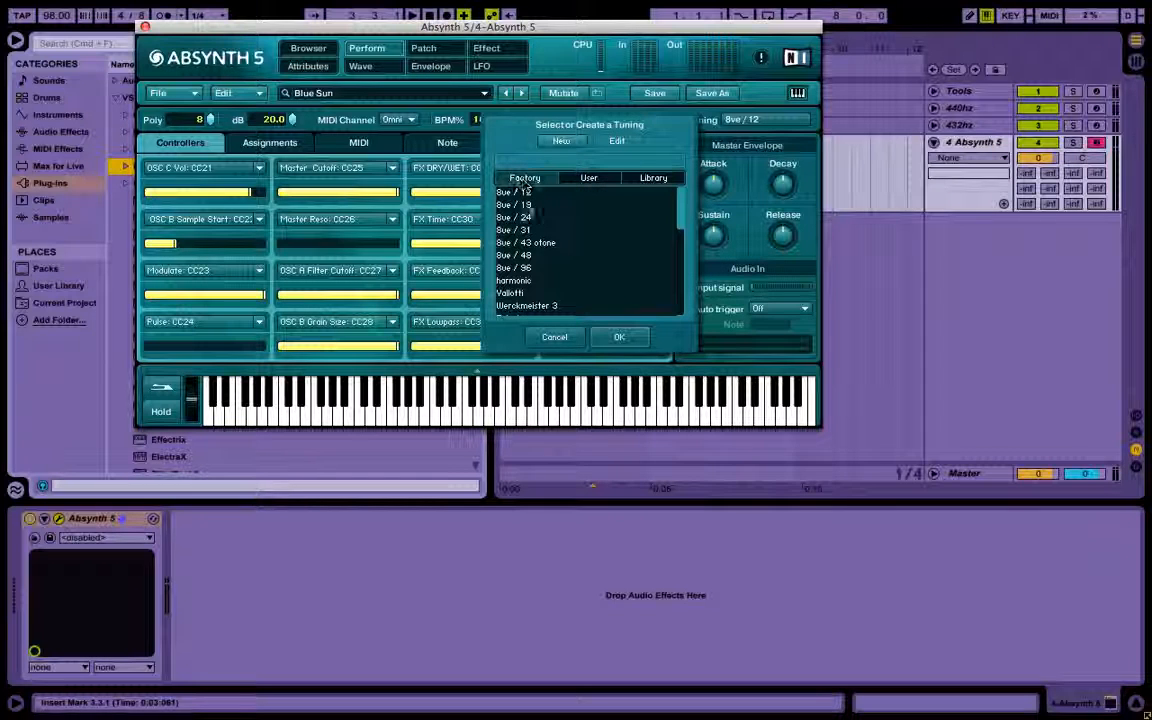
scroll(566, 270, down, 5)
scroll(567, 275, down, 5)
scroll(567, 275, up, 5)
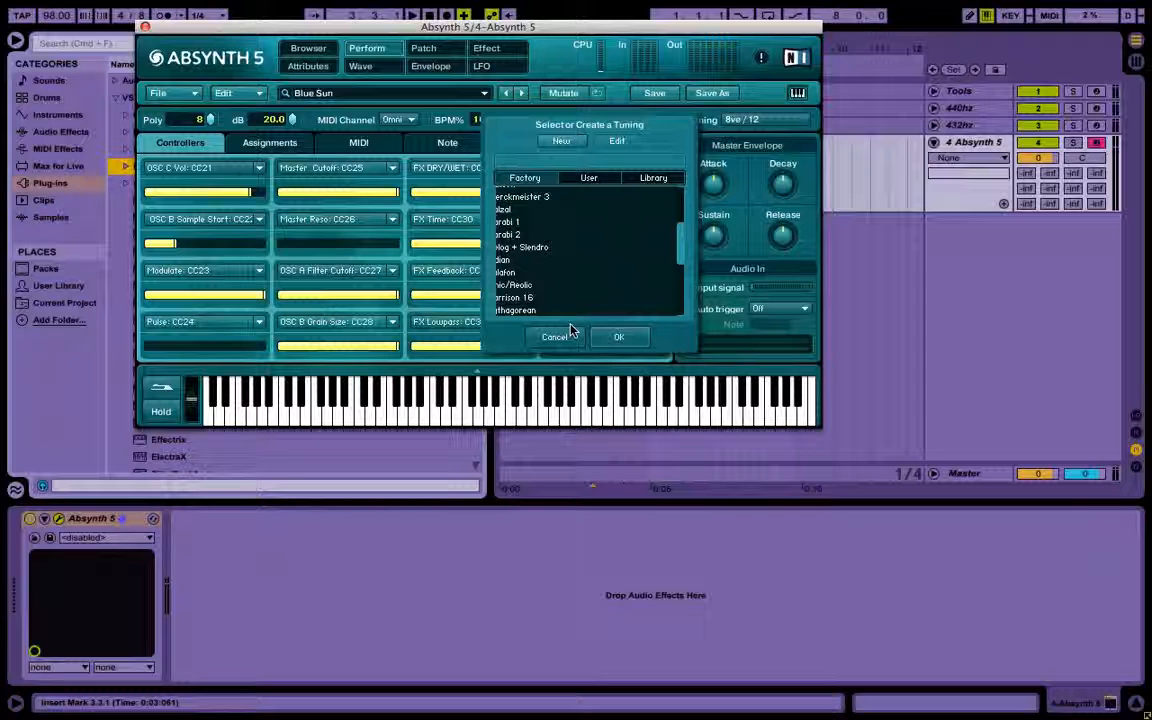
scroll(565, 268, down, 5)
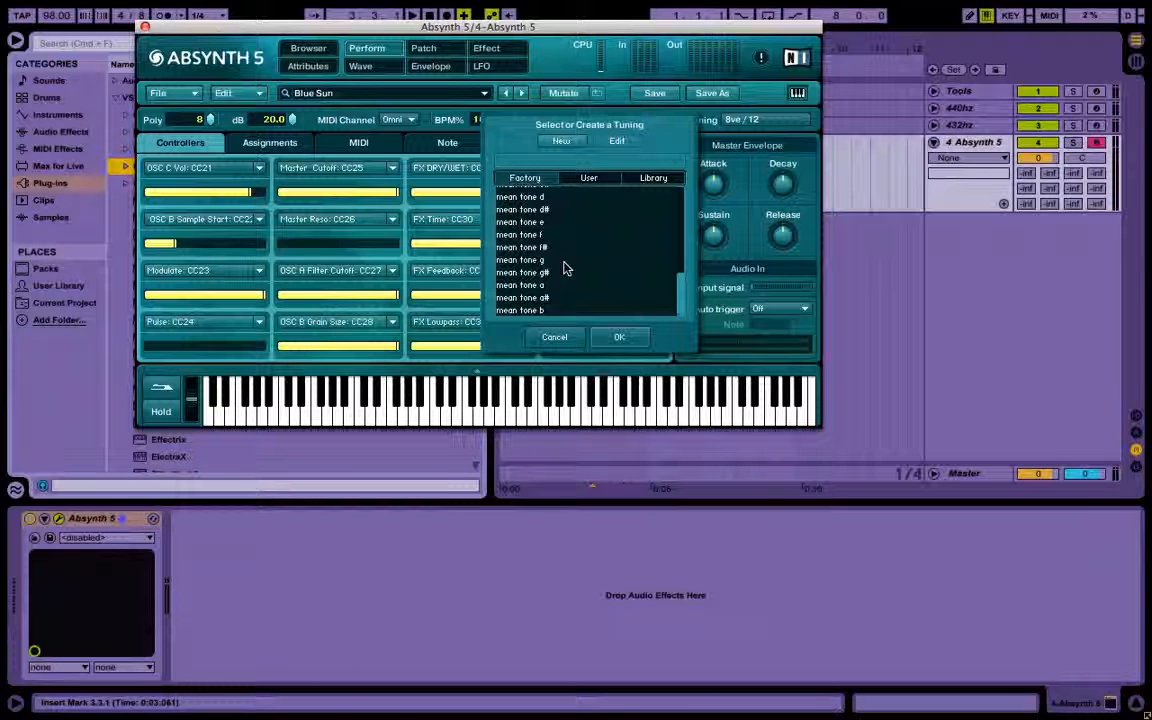
scroll(565, 268, up, 5)
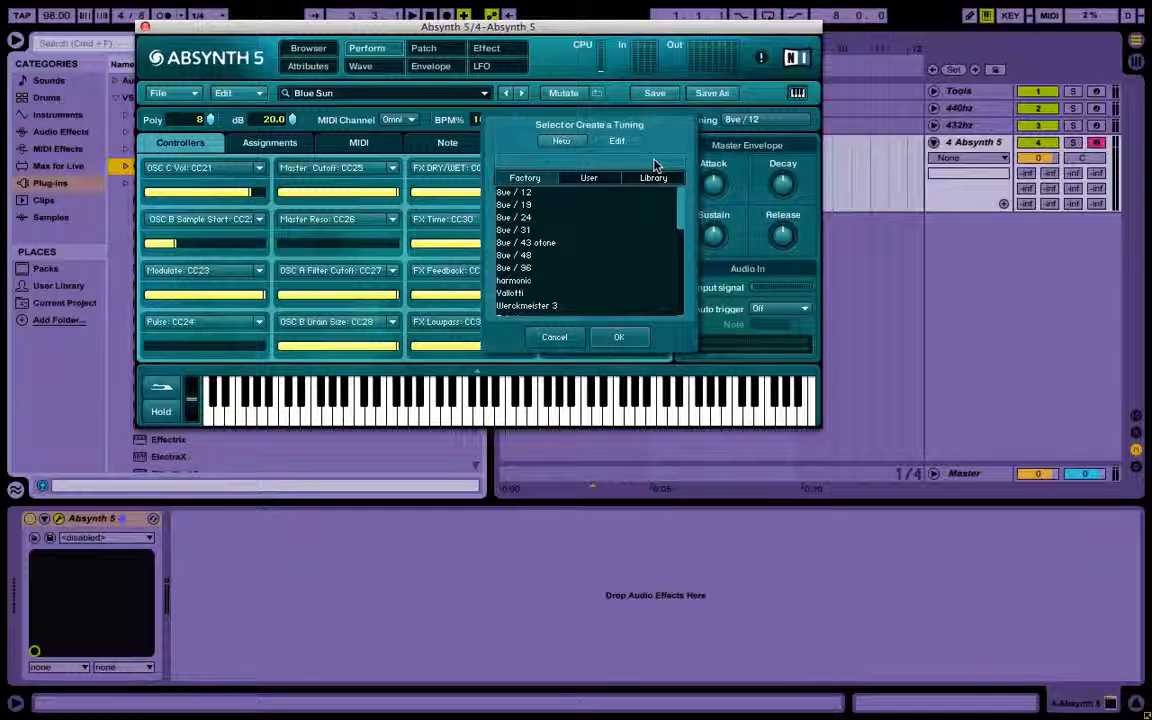
scroll(560, 249, down, 5)
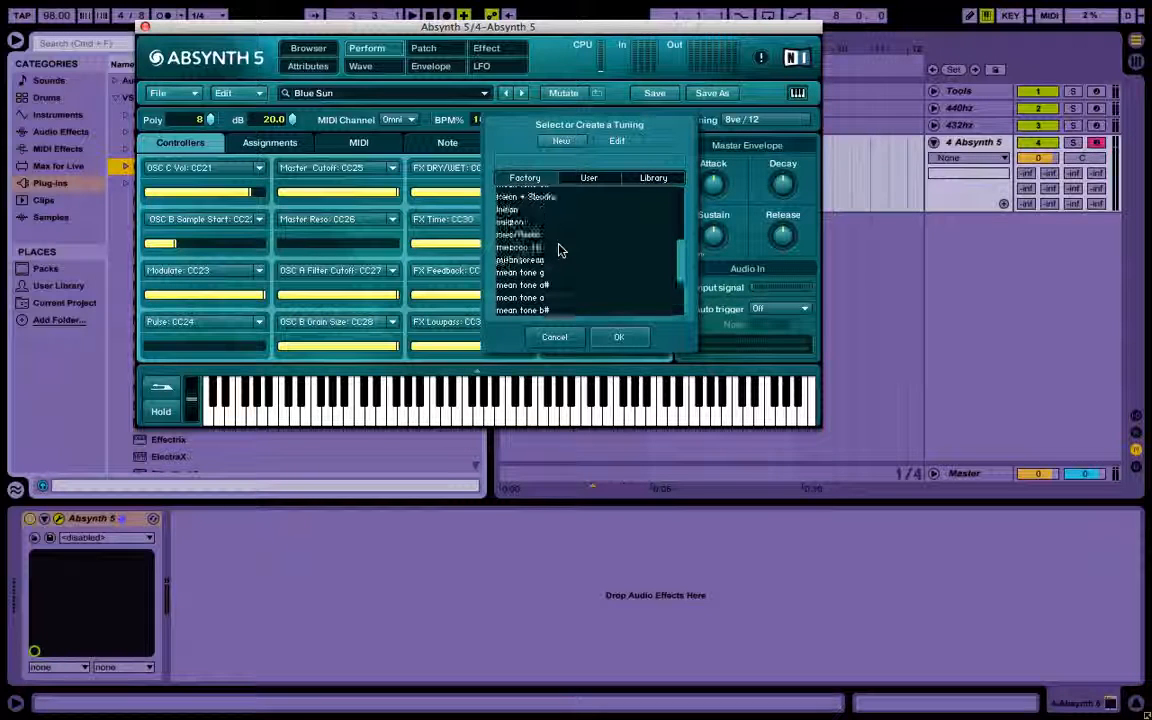
scroll(578, 232, up, 5)
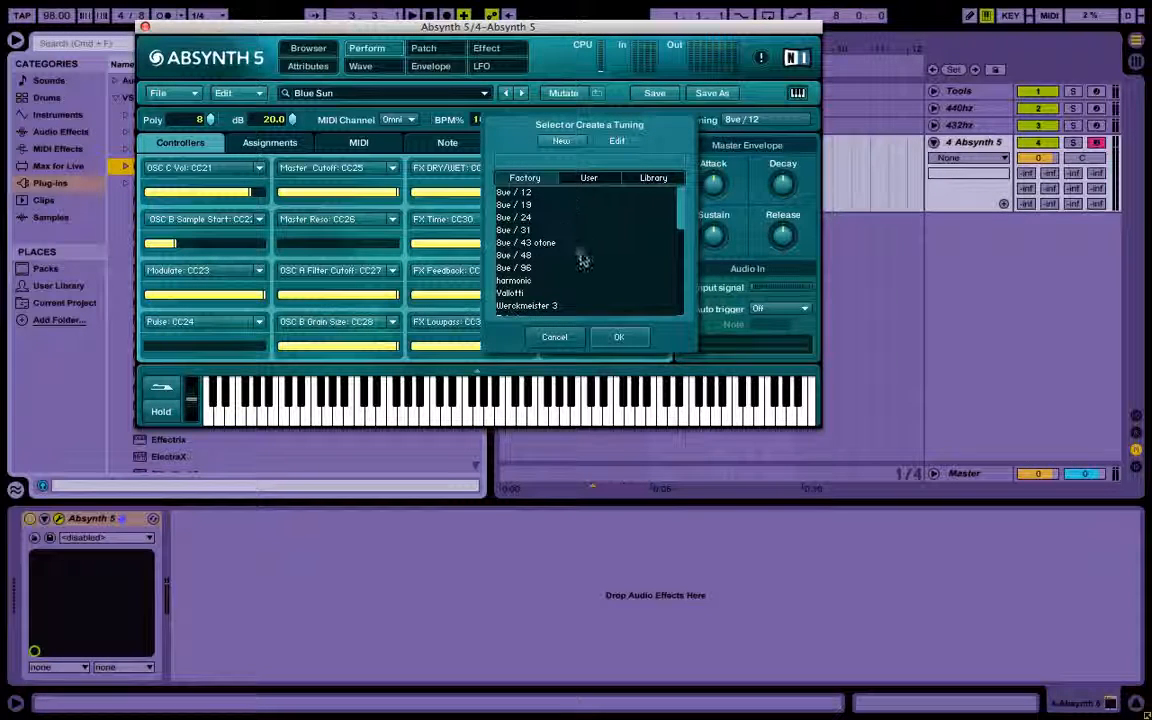
scroll(583, 260, down, 5)
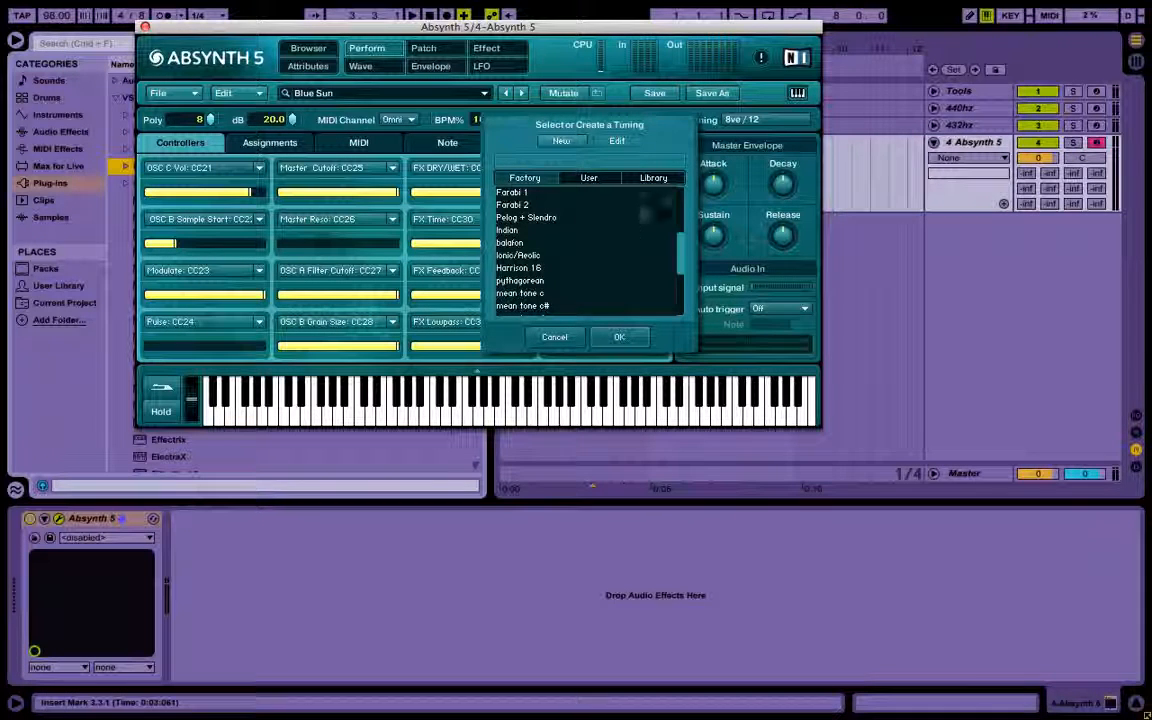
Apply the factory pythagorean tuning in Absynth and move its window down to uncover the MTuner display.
scroll(548, 240, up, 8)
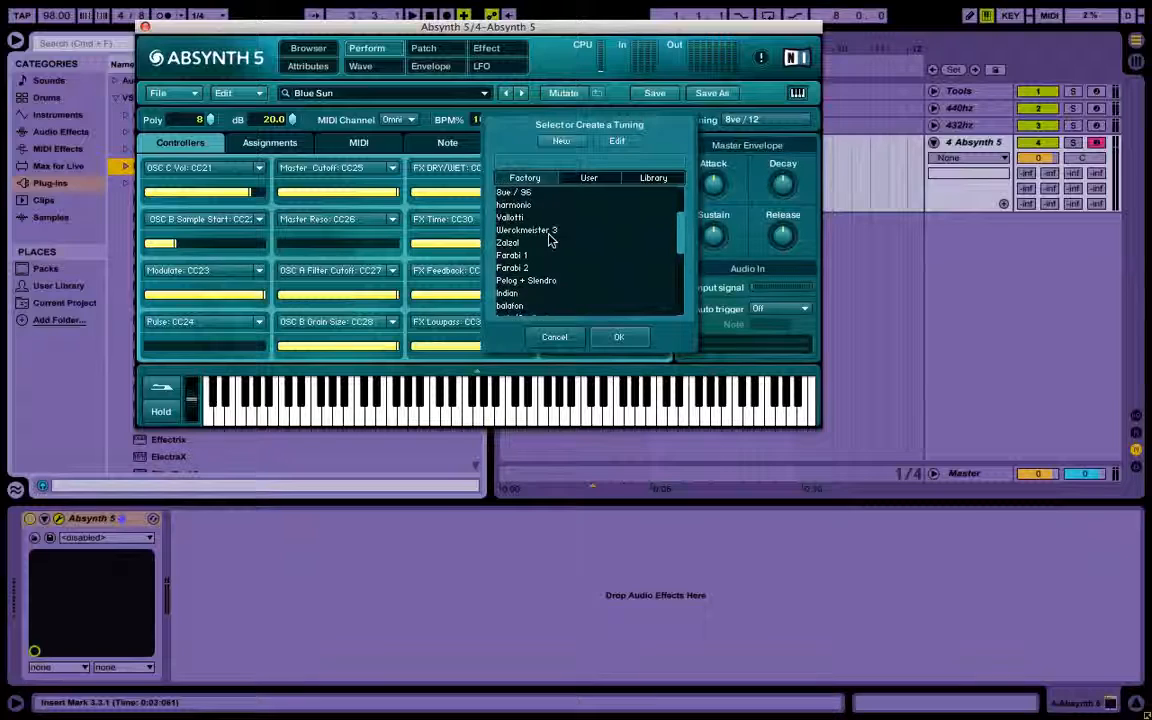
scroll(548, 240, down, 8)
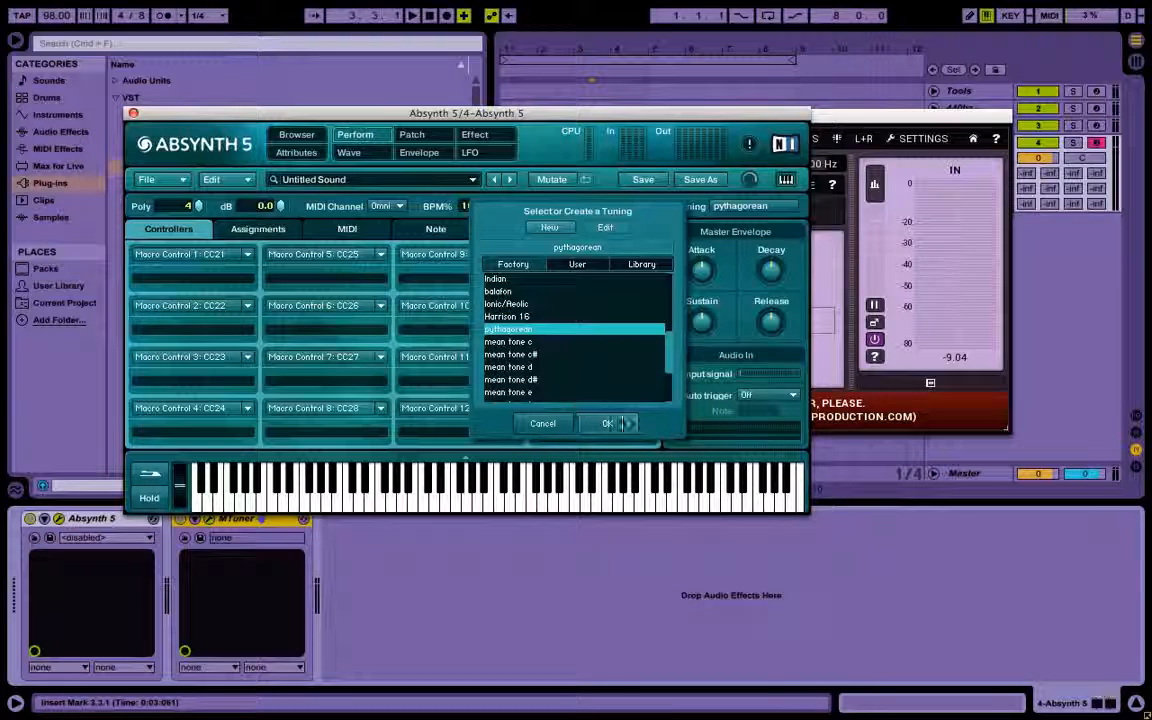
click(620, 423)
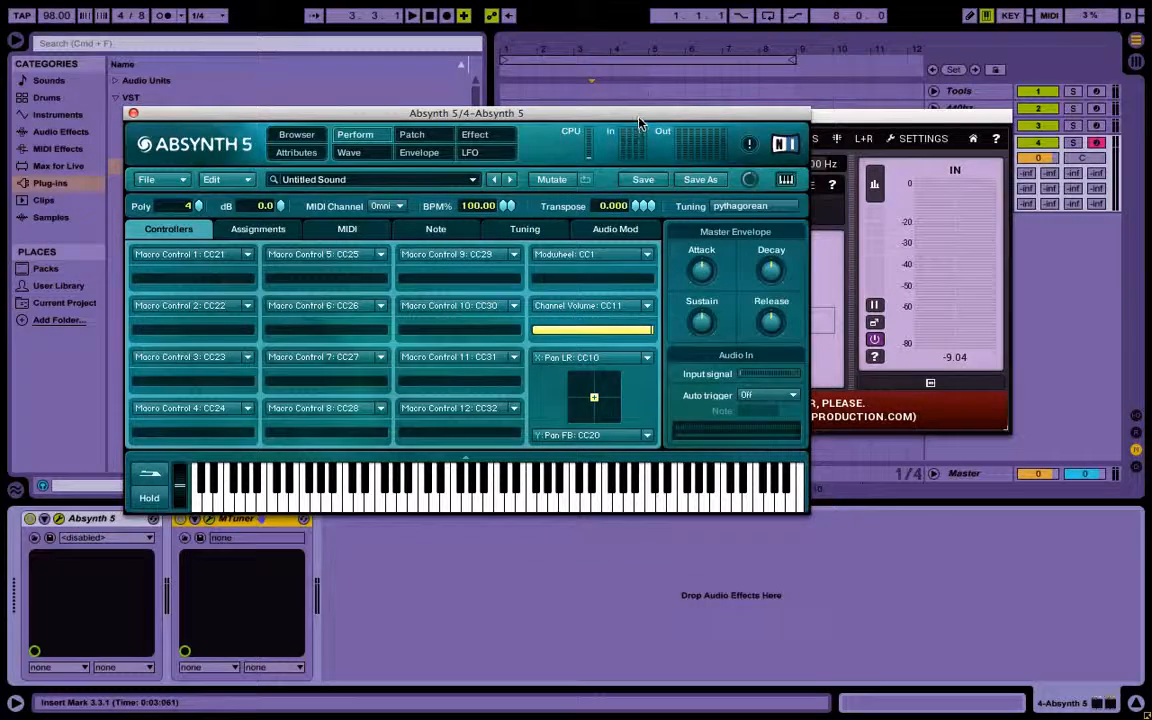
drag(574, 110, 574, 410)
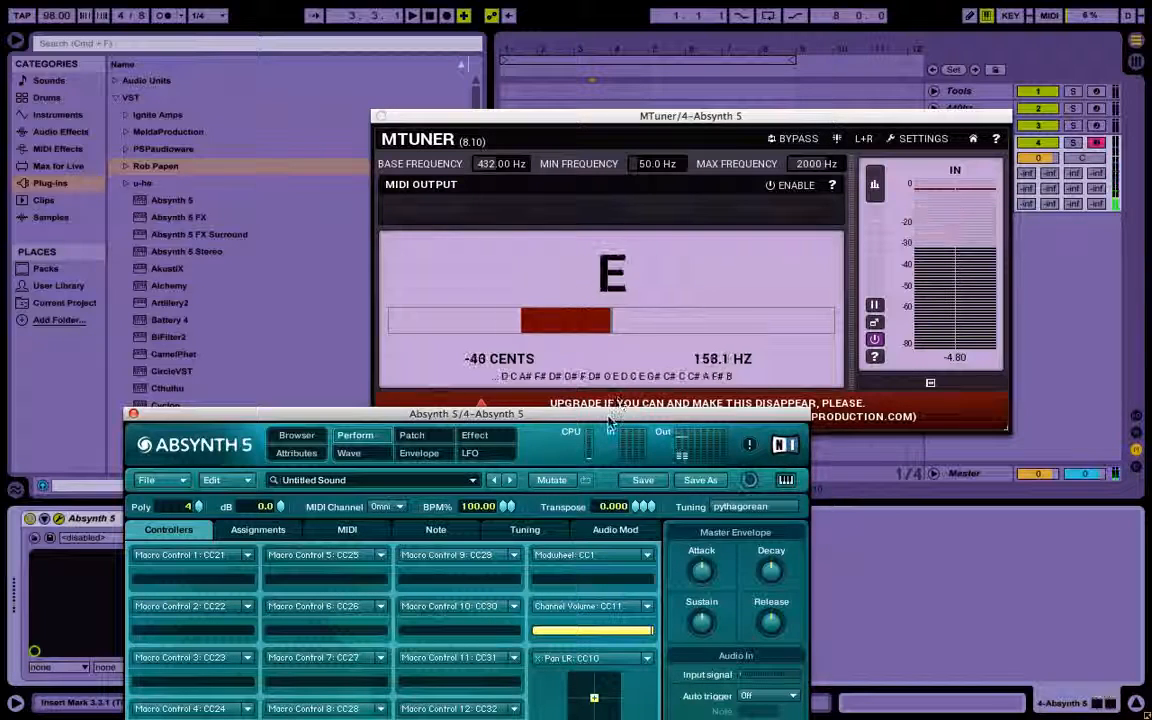
Change Absynth's tuning to the factory Harrison 16 scale and move its window clear of the MTuner display.
drag(548, 413, 527, 202)
click(690, 295)
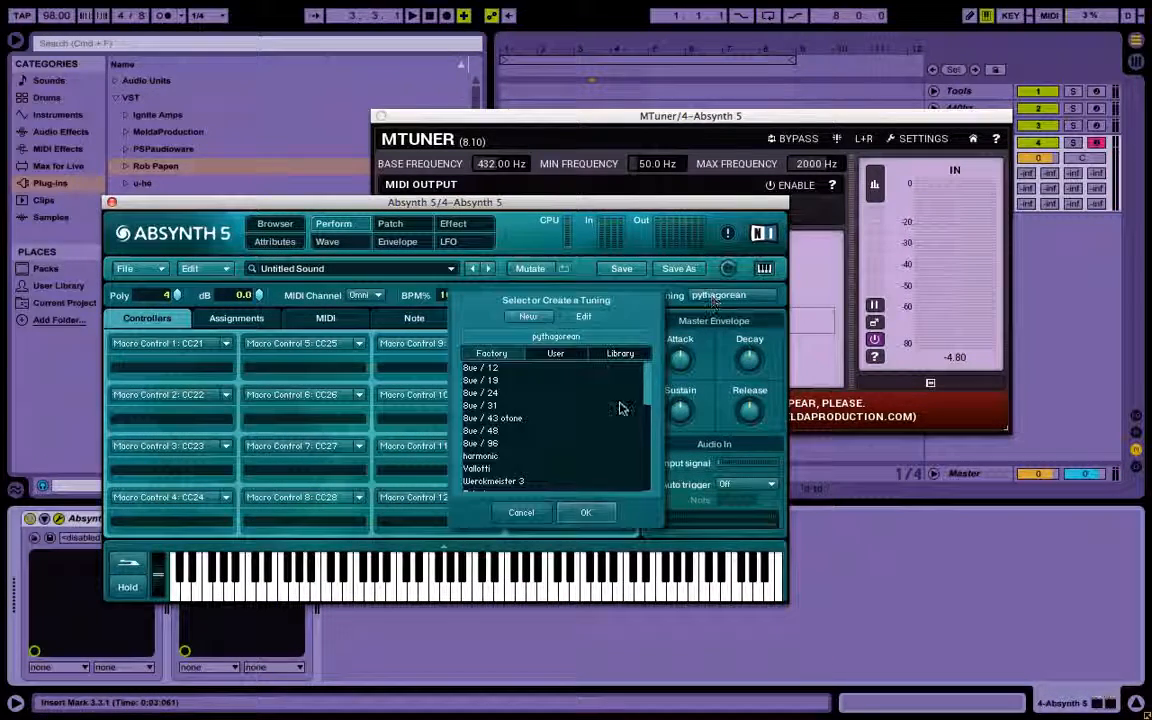
scroll(545, 458, down, 5)
scroll(510, 440, up, 3)
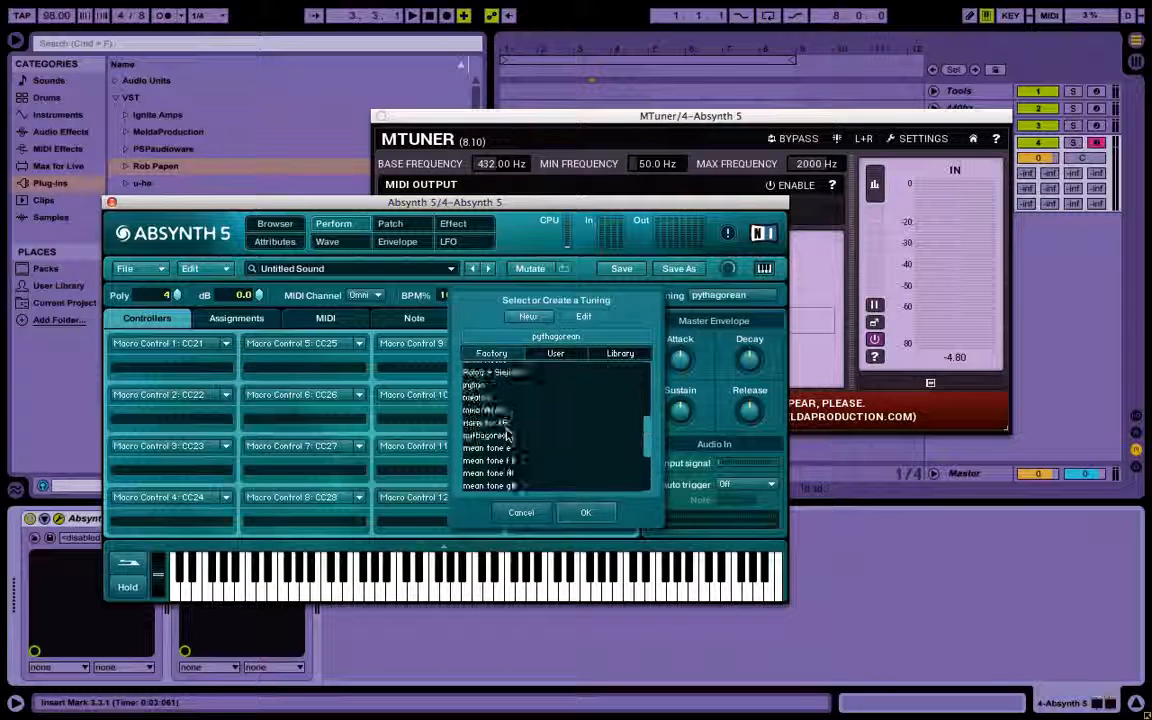
click(500, 447)
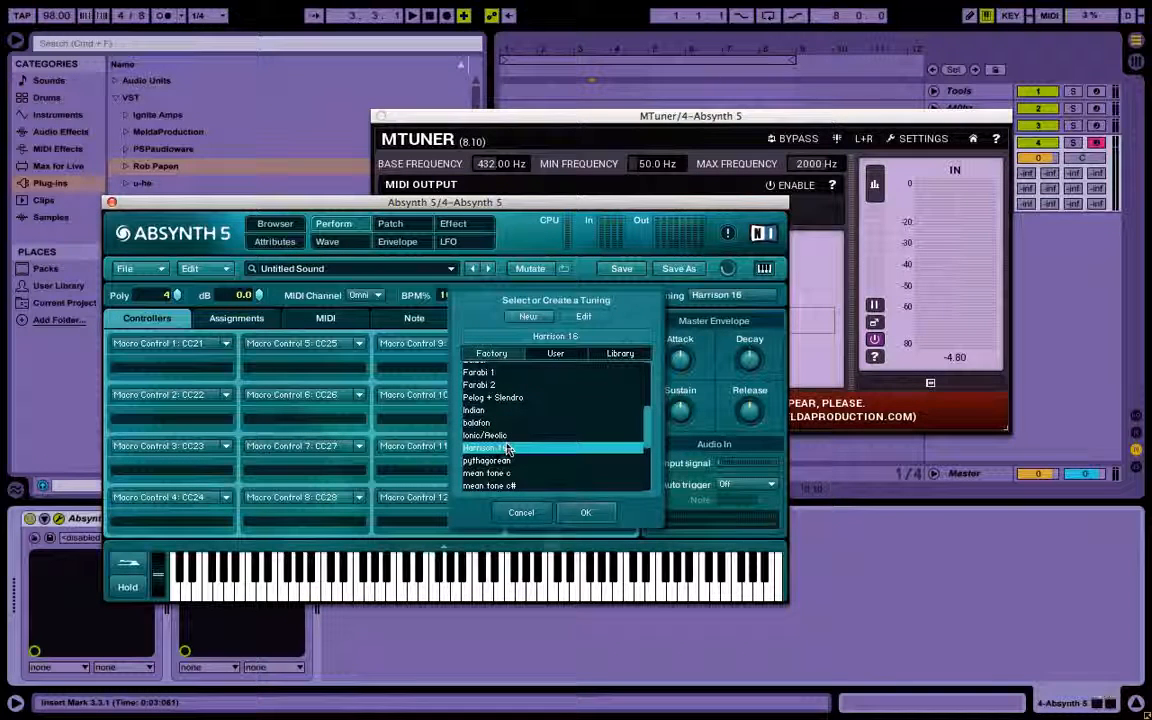
click(579, 513)
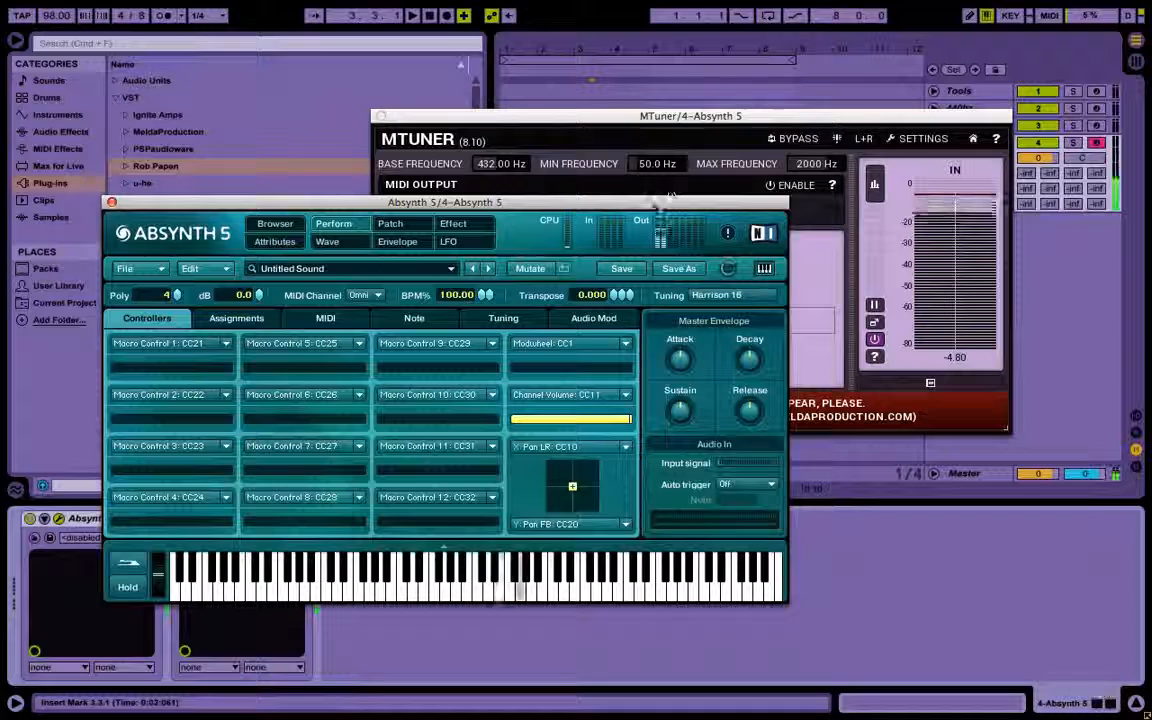
drag(600, 202, 600, 453)
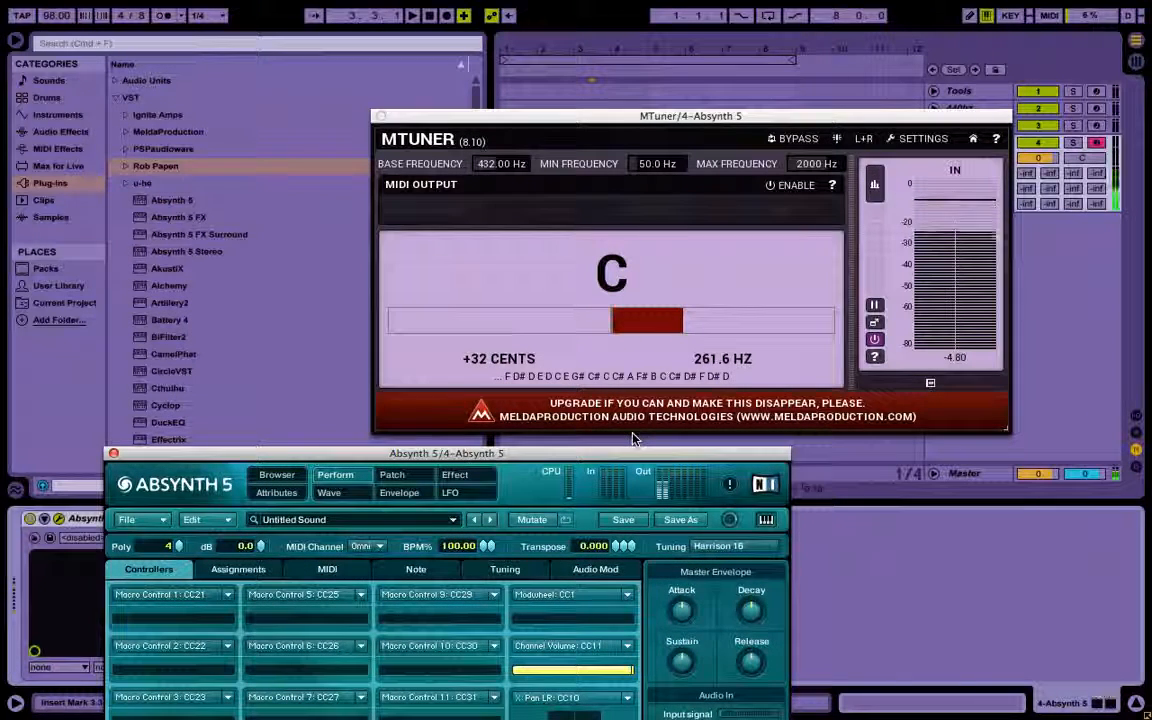
Switch Absynth's tuning to the factory mean tone f scale, moving the window up to reach the whole tuning dialog.
click(720, 546)
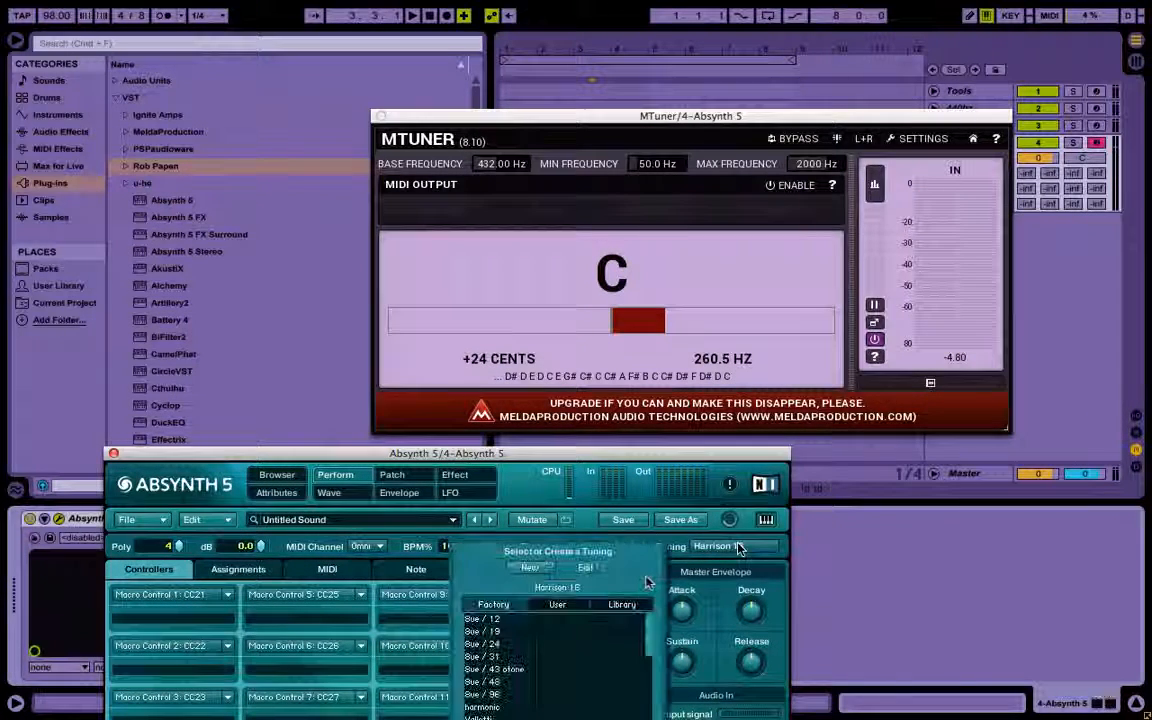
scroll(575, 655, down, 10)
click(540, 661)
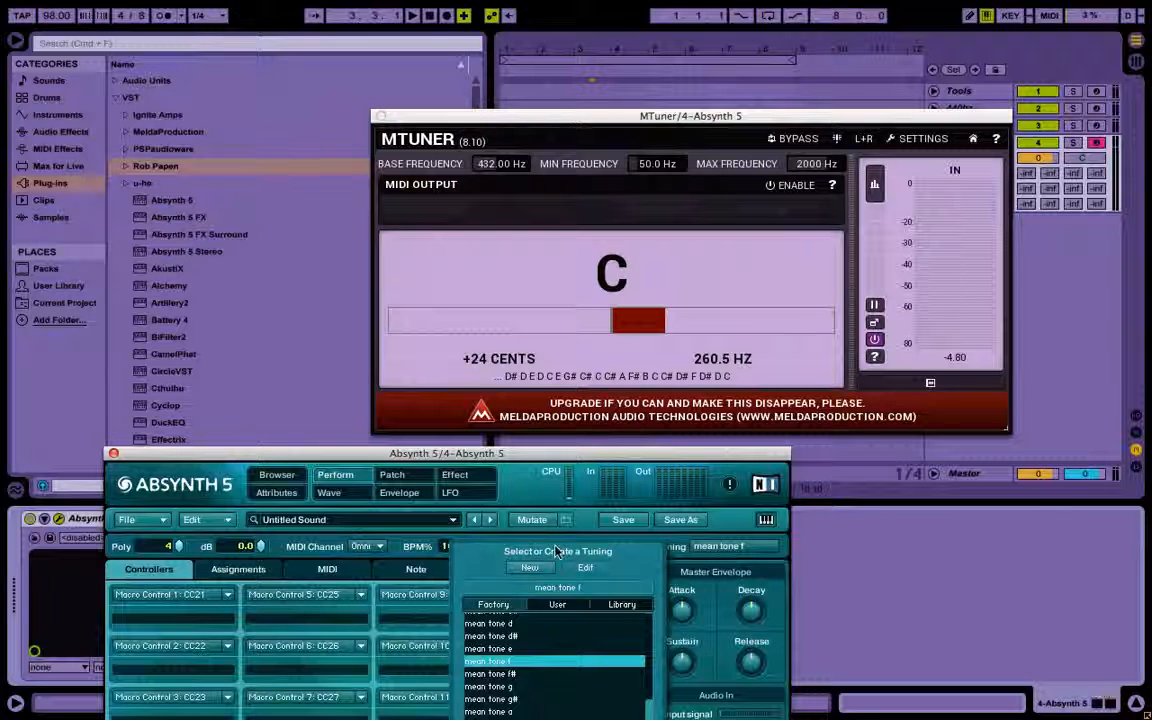
drag(485, 452, 485, 25)
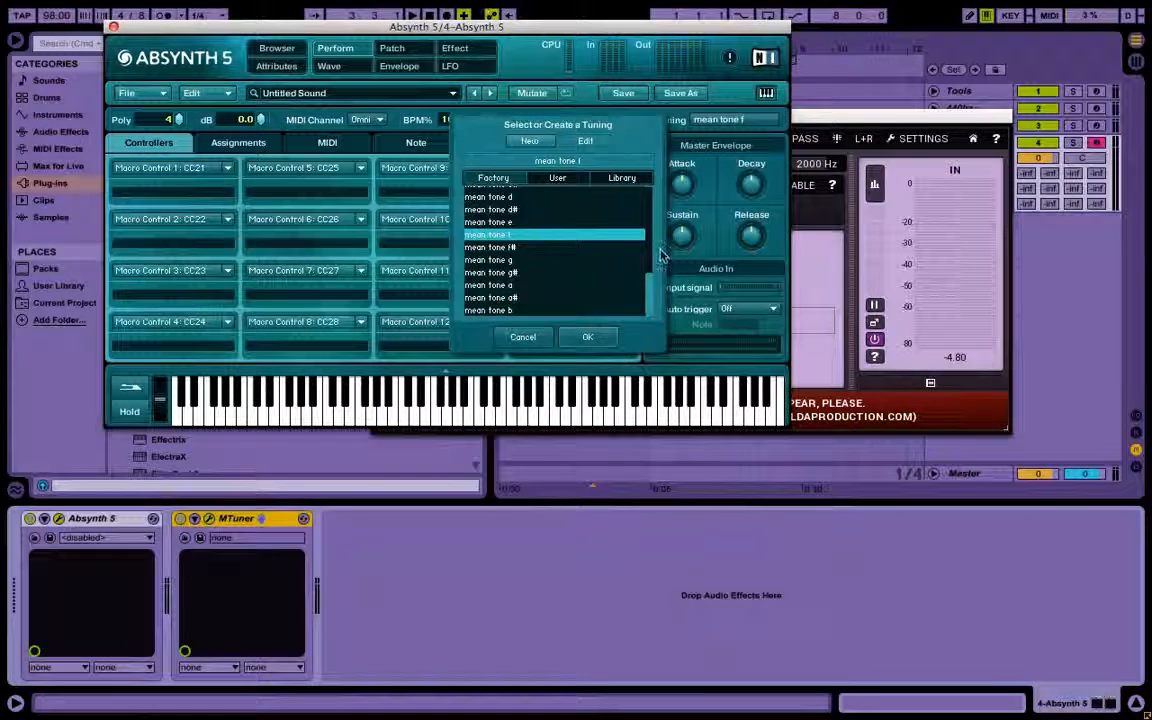
click(589, 337)
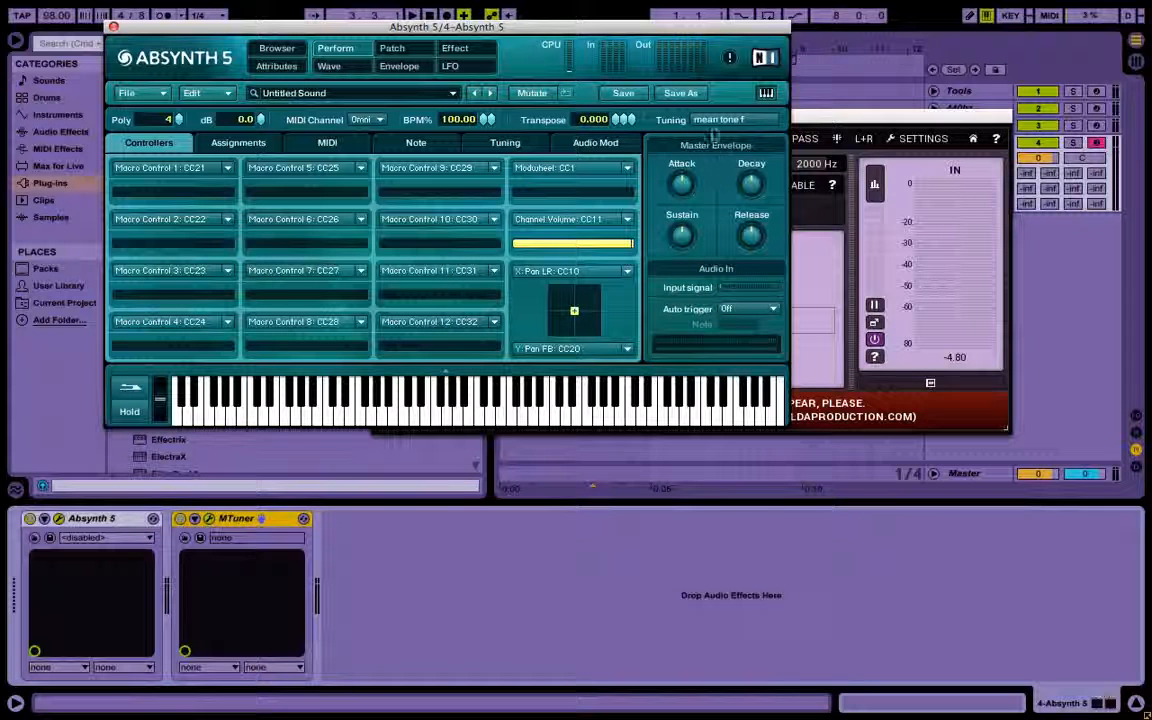
Look through Absynth's factory tuning list from the mean tone entries to the 8ve scales, and close it without choosing one.
click(715, 121)
scroll(514, 232, down, 10)
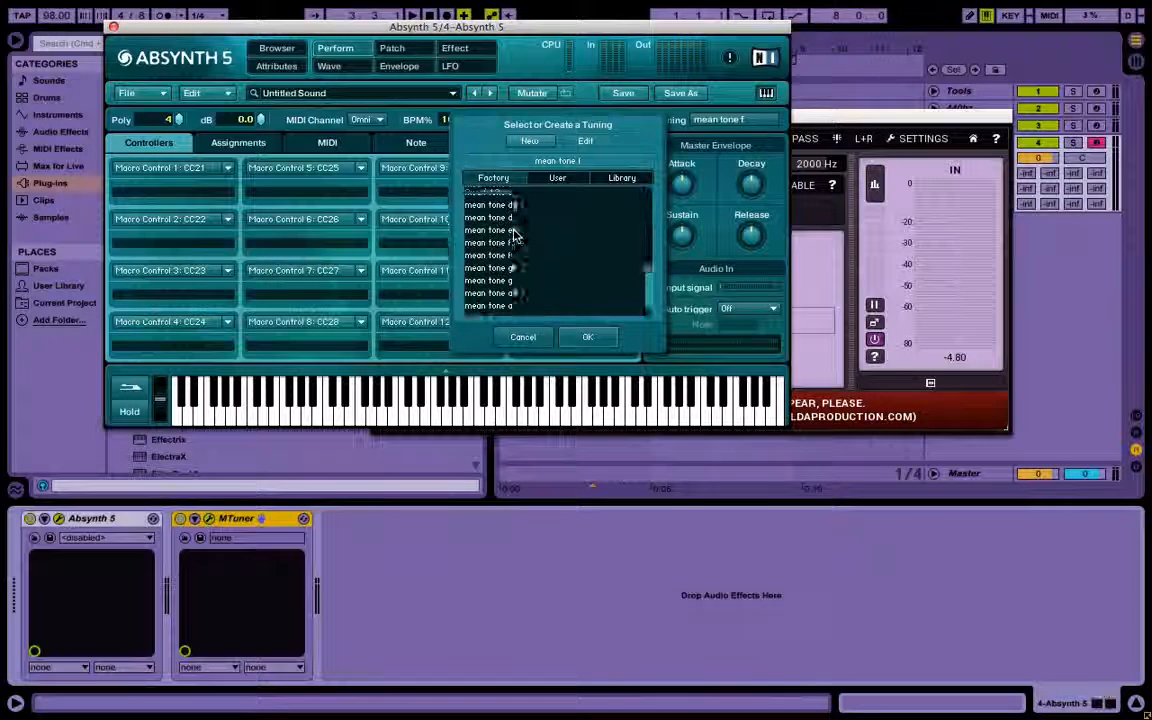
scroll(514, 234, down, 2)
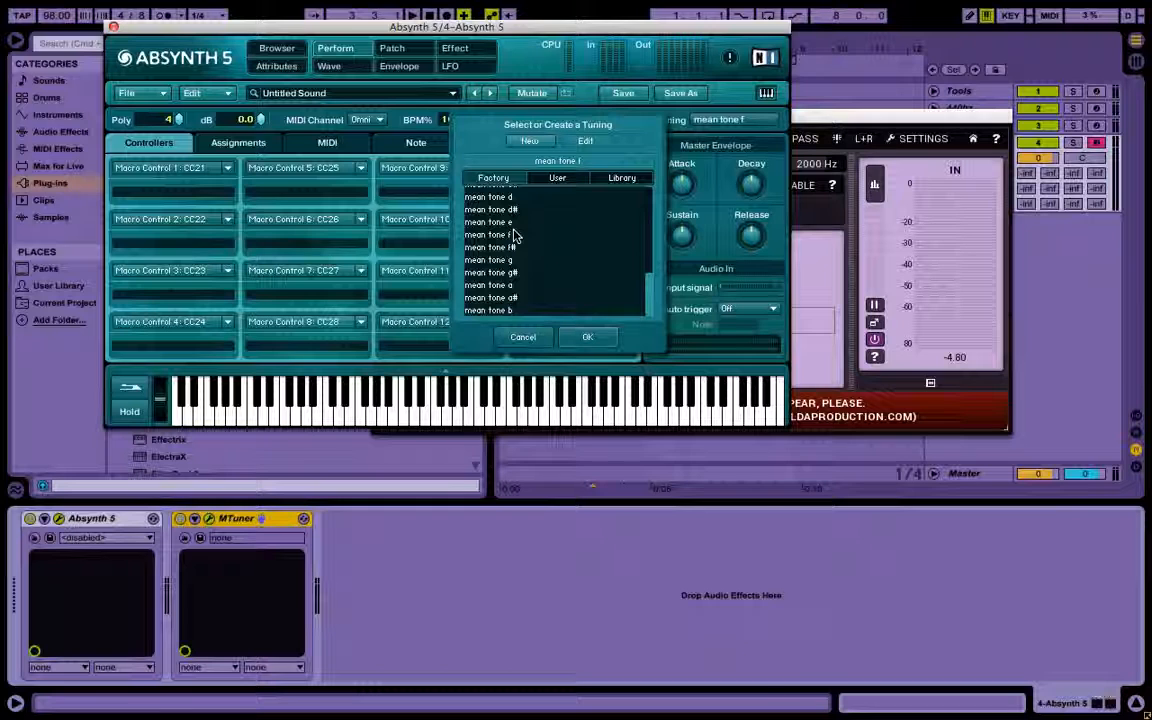
scroll(515, 235, up, 4)
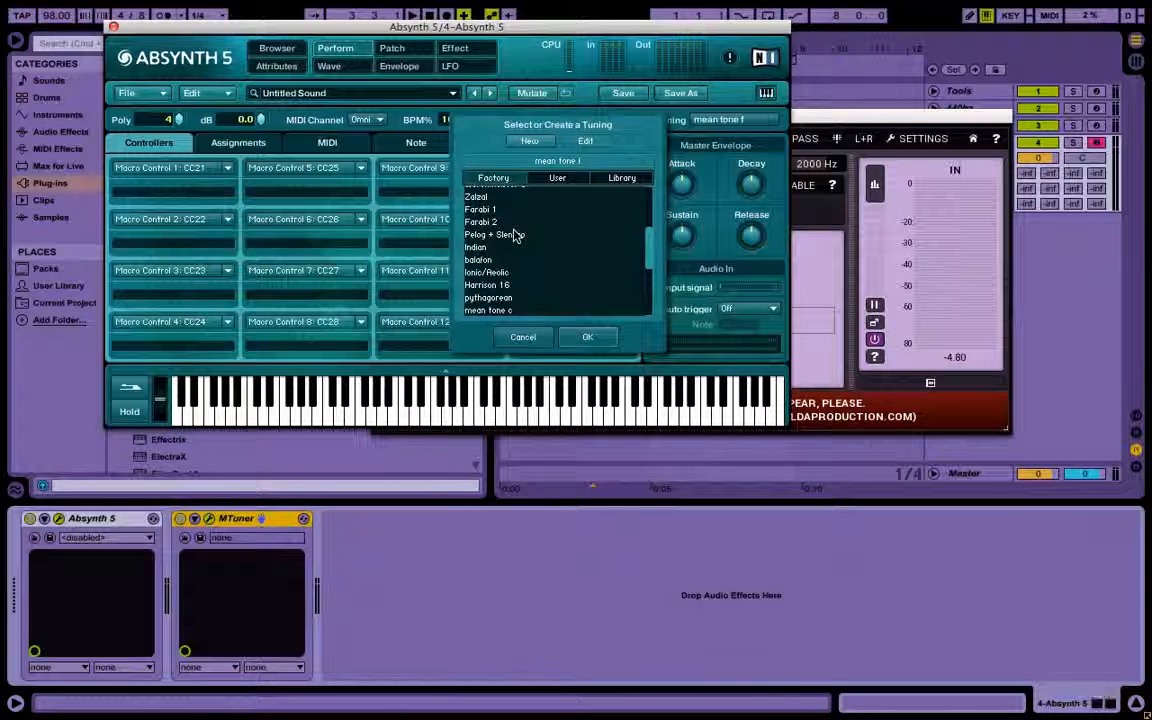
scroll(515, 236, up, 6)
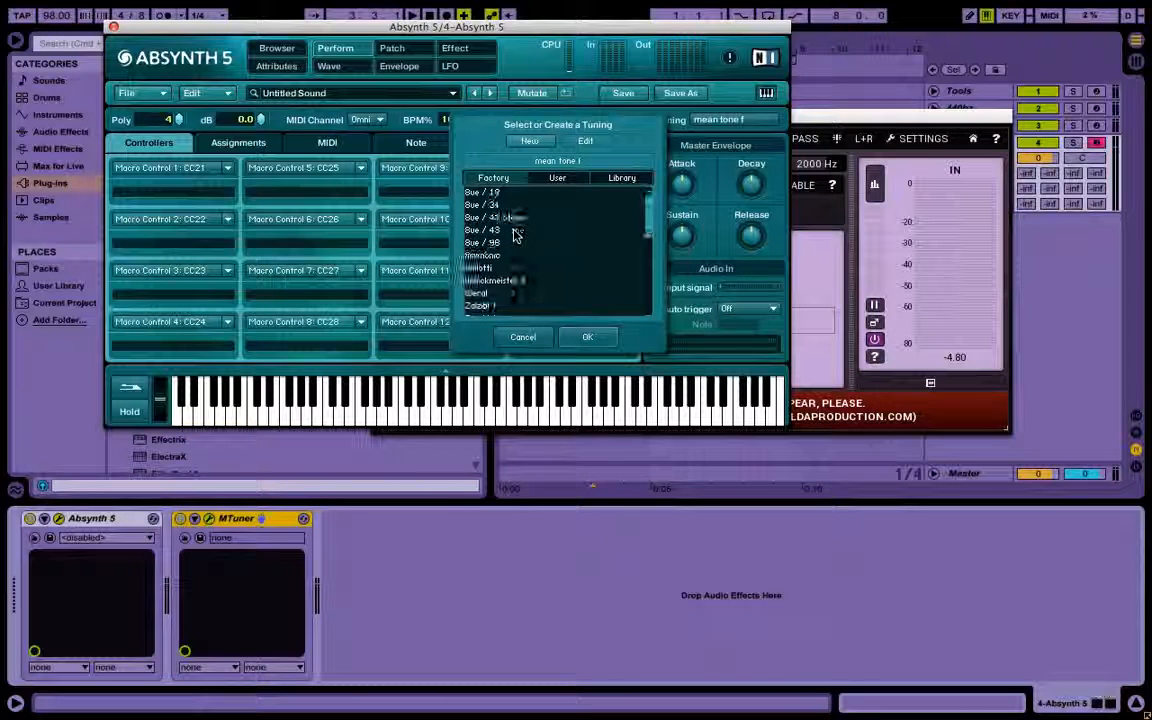
click(521, 340)
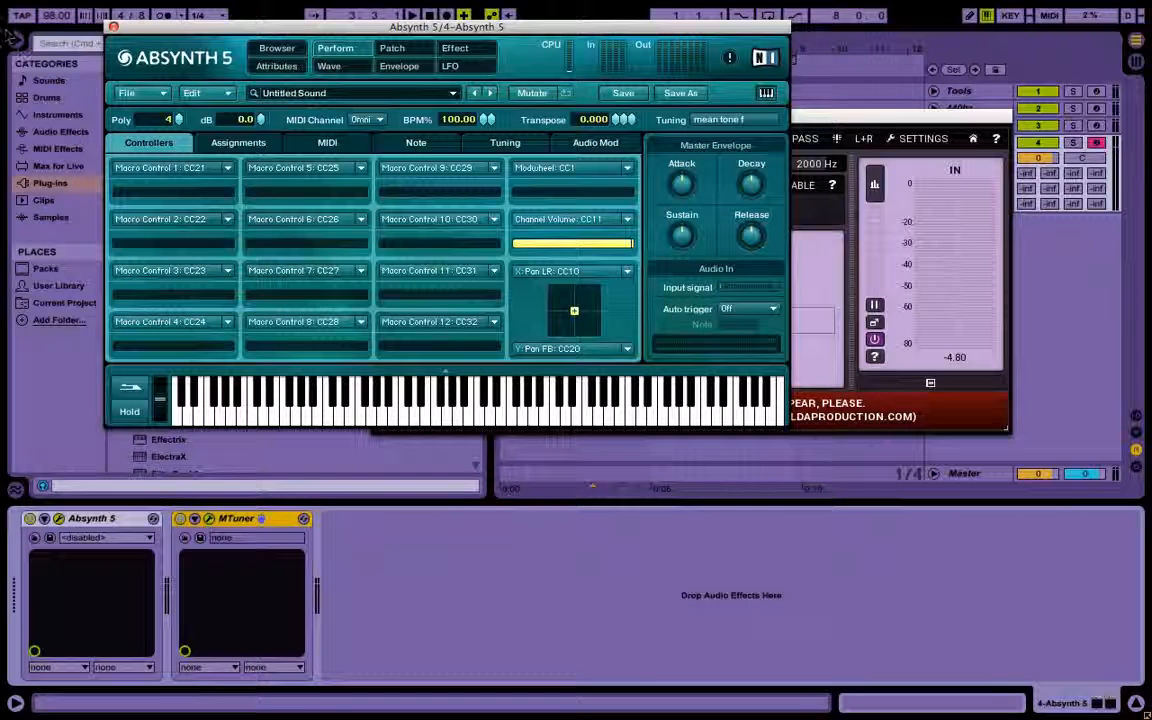
Close the Absynth 5 and MTuner windows and replace Absynth 5 with the Kontakt 5 VST instrument on the MIDI track.
click(114, 27)
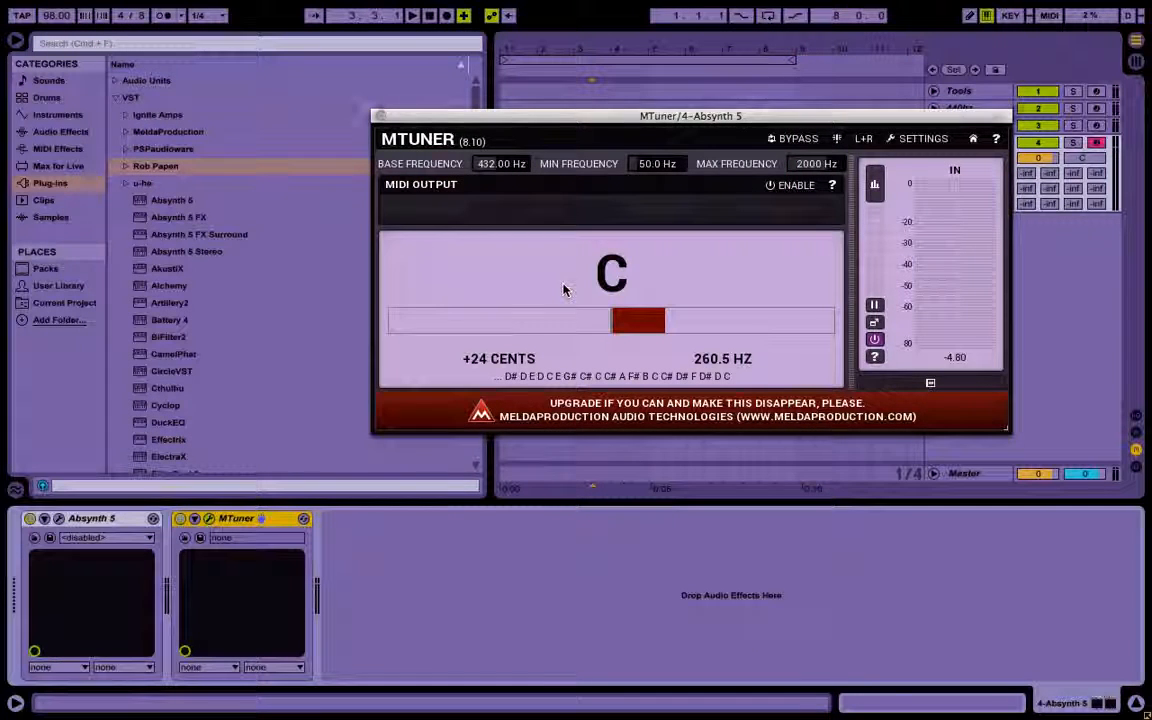
click(380, 118)
scroll(250, 300, down, 5)
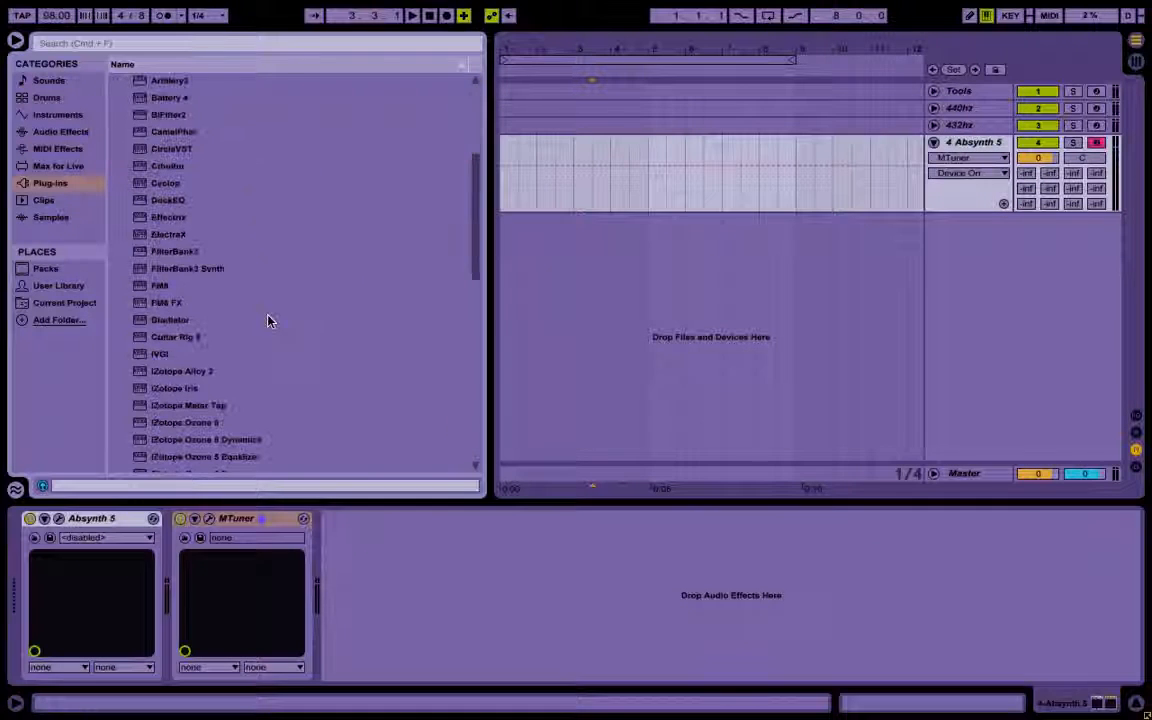
scroll(210, 362, down, 4)
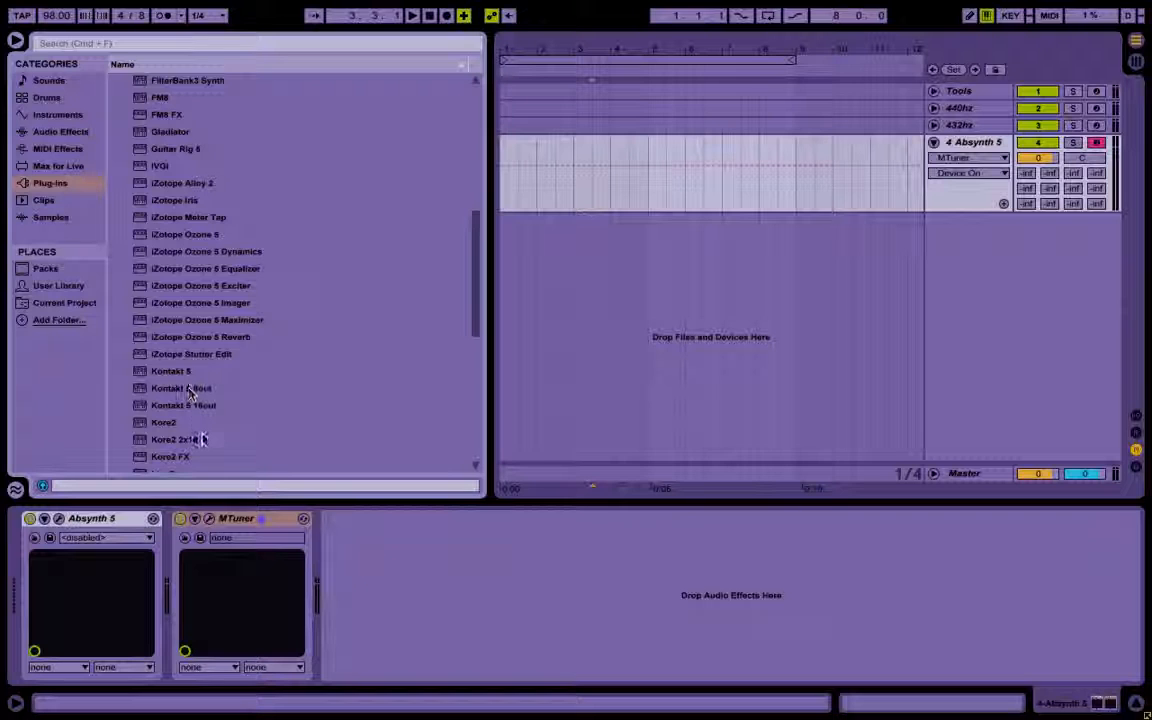
scroll(184, 389, down, 2)
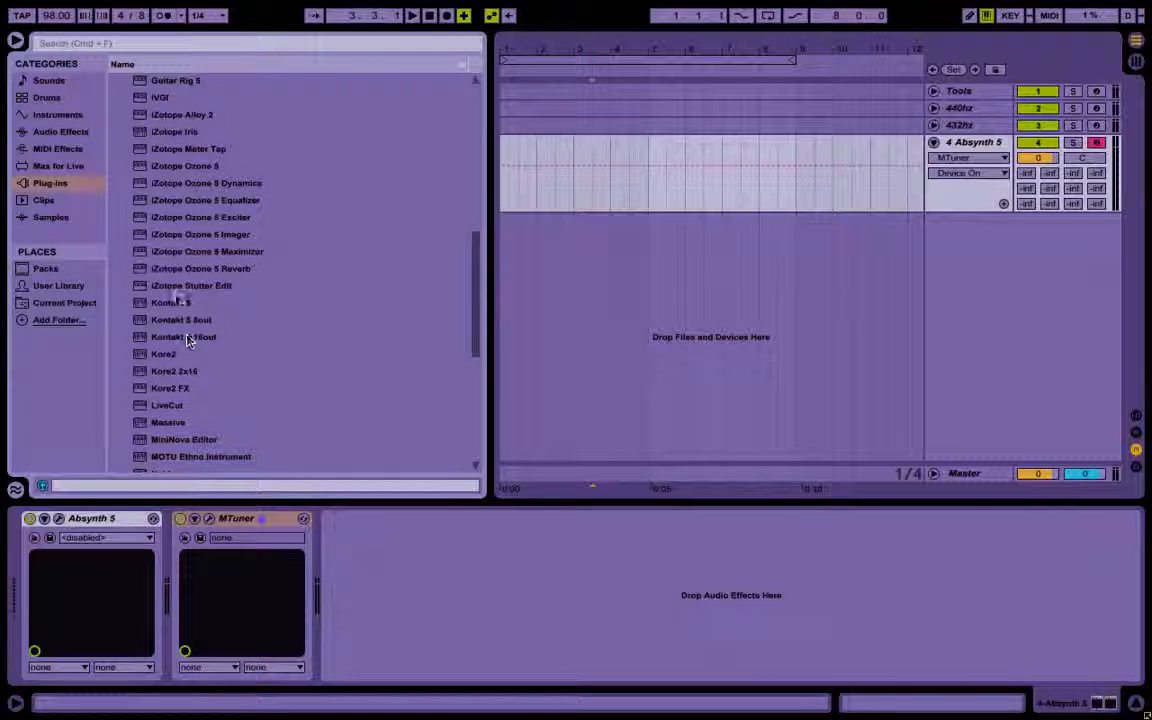
drag(170, 302, 110, 570)
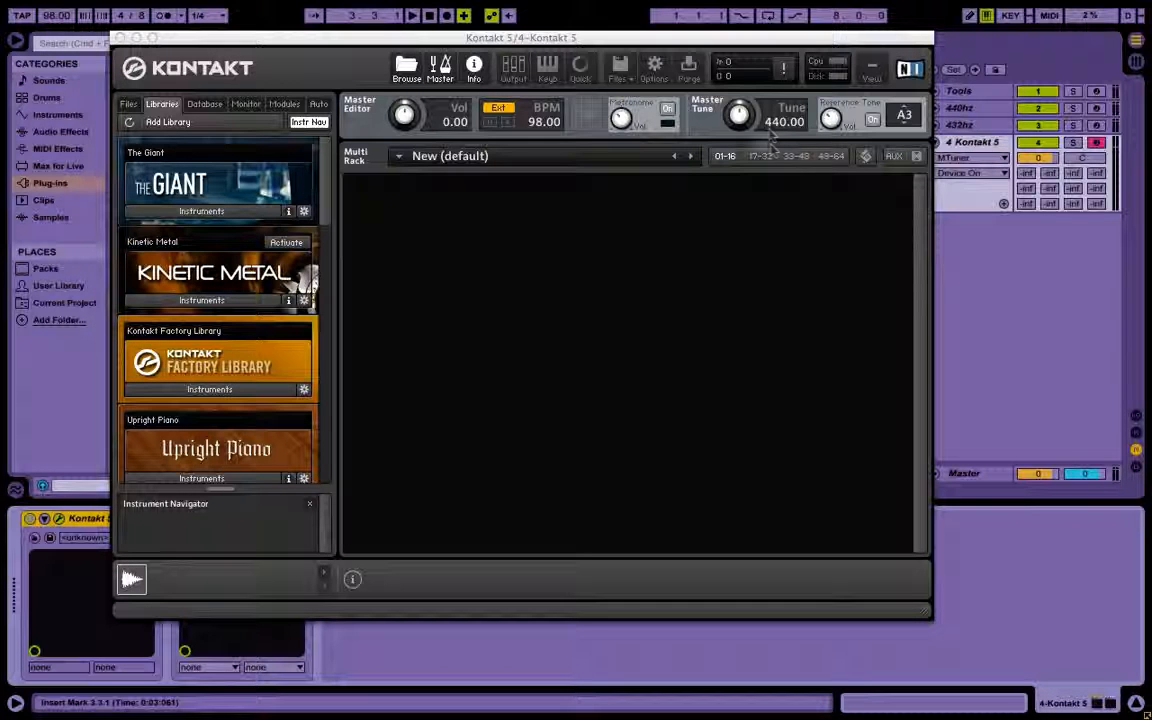
Set Kontakt's Master Tune to 432 and close the Kontakt window.
double_click(781, 127)
key(BackSpace)
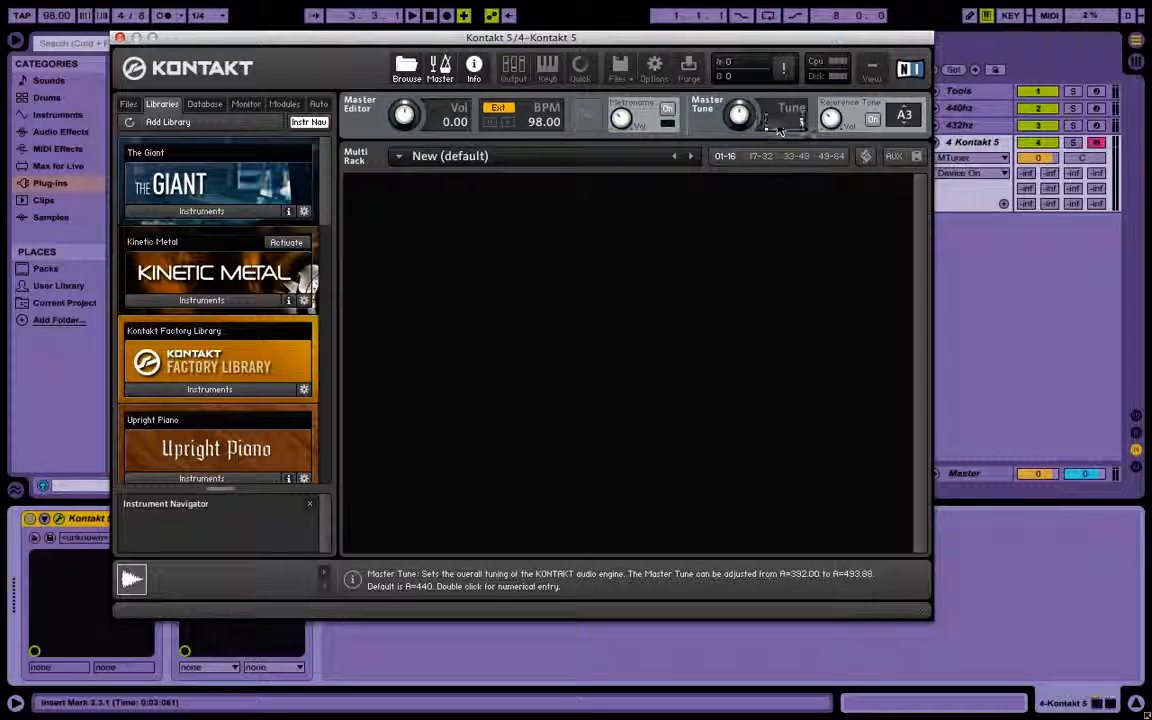
text(432)
key(Return)
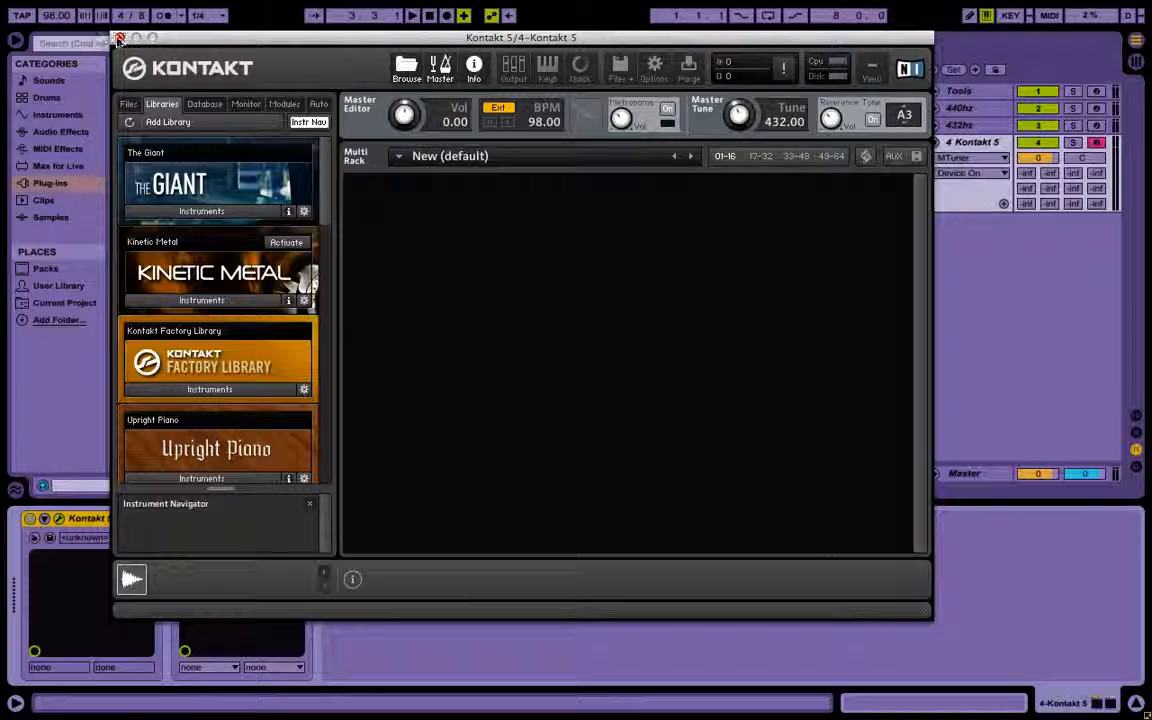
click(118, 38)
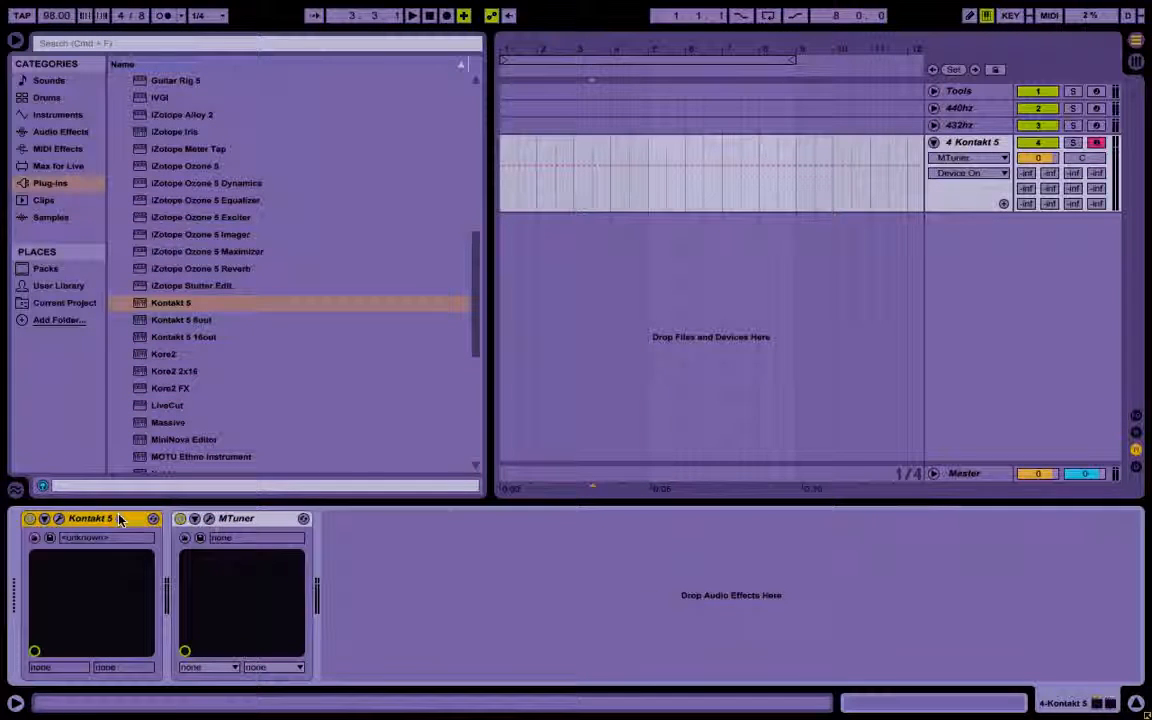
Replace Kontakt 5 on the MIDI track with MOTU Ethno Instrument and move its window off the device chain.
key(Delete)
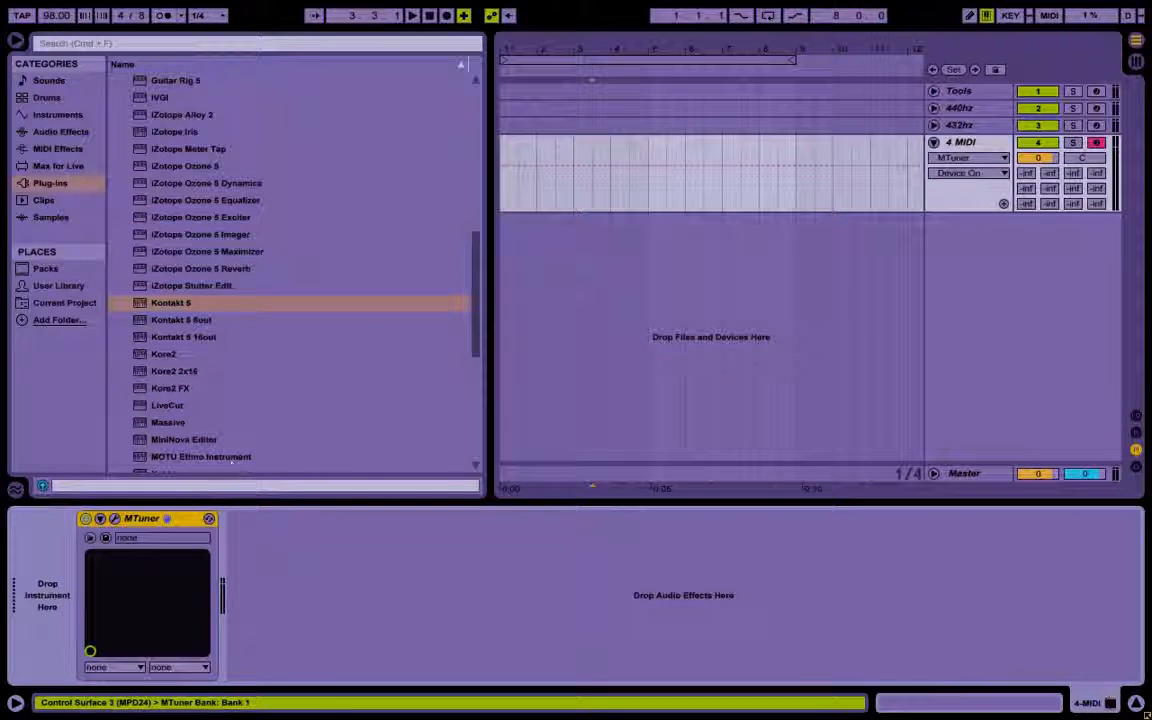
scroll(211, 330, down, 5)
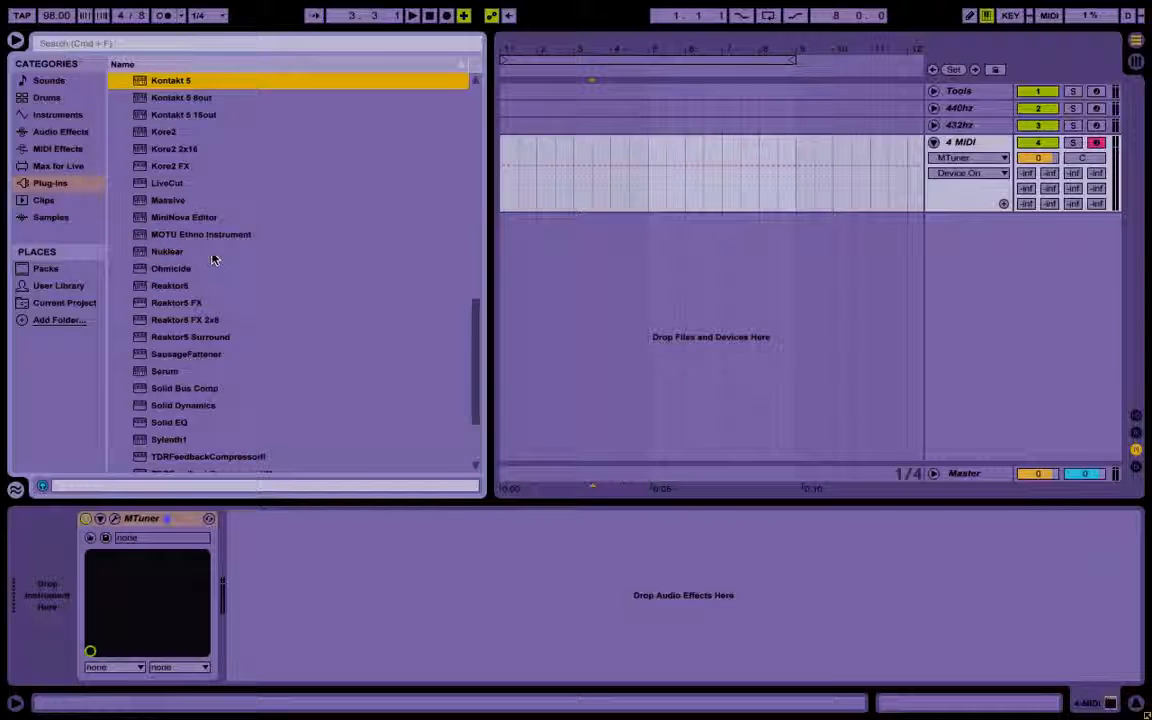
drag(210, 234, 104, 632)
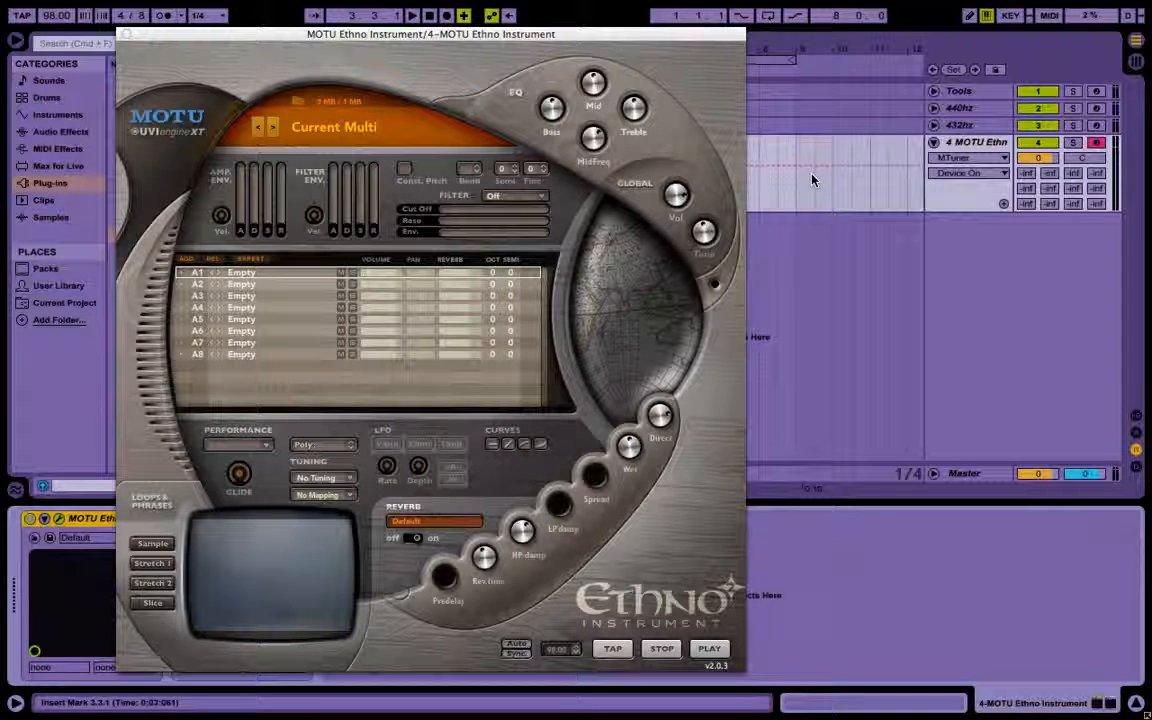
drag(442, 24, 601, 17)
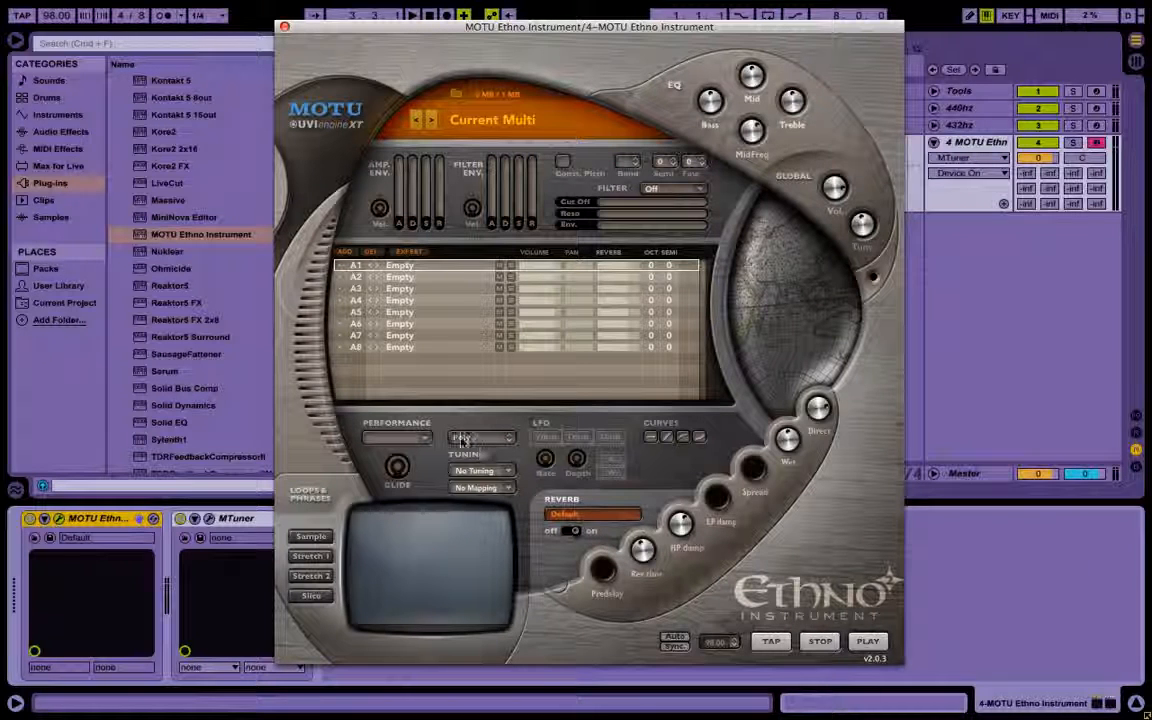
Look through Ethno's built-in tuning presets, including the Geographic regions and the Scale System group, and close the list without choosing one.
click(475, 470)
click(478, 470)
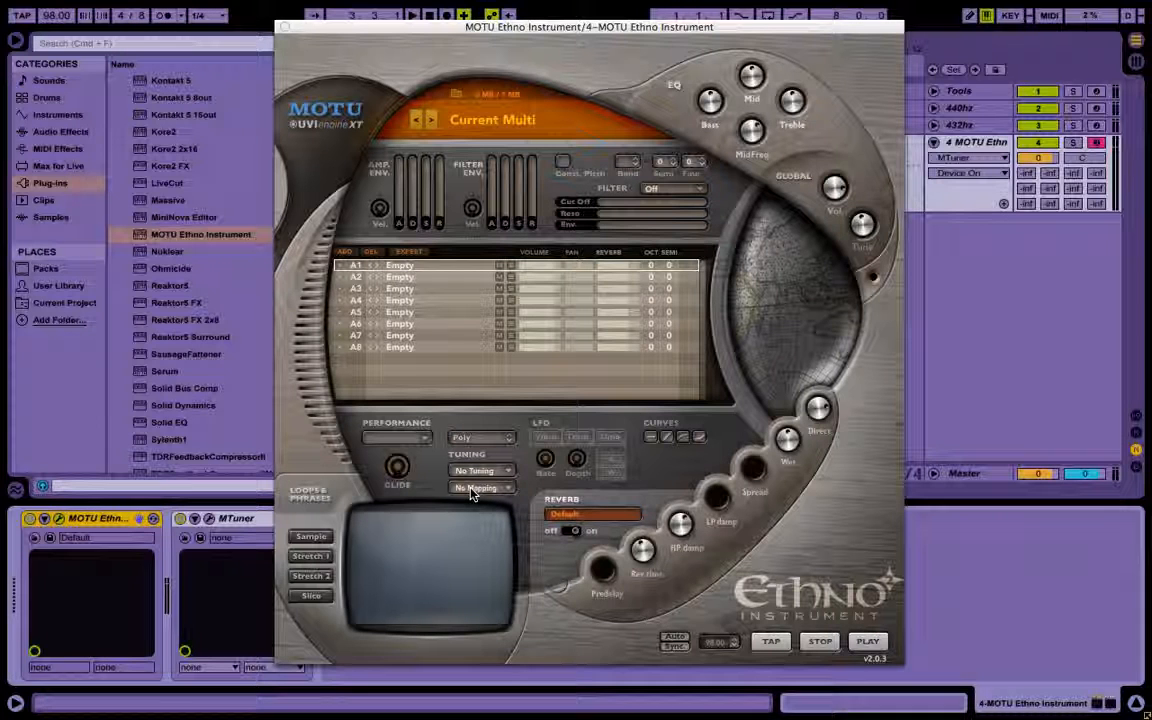
click(477, 471)
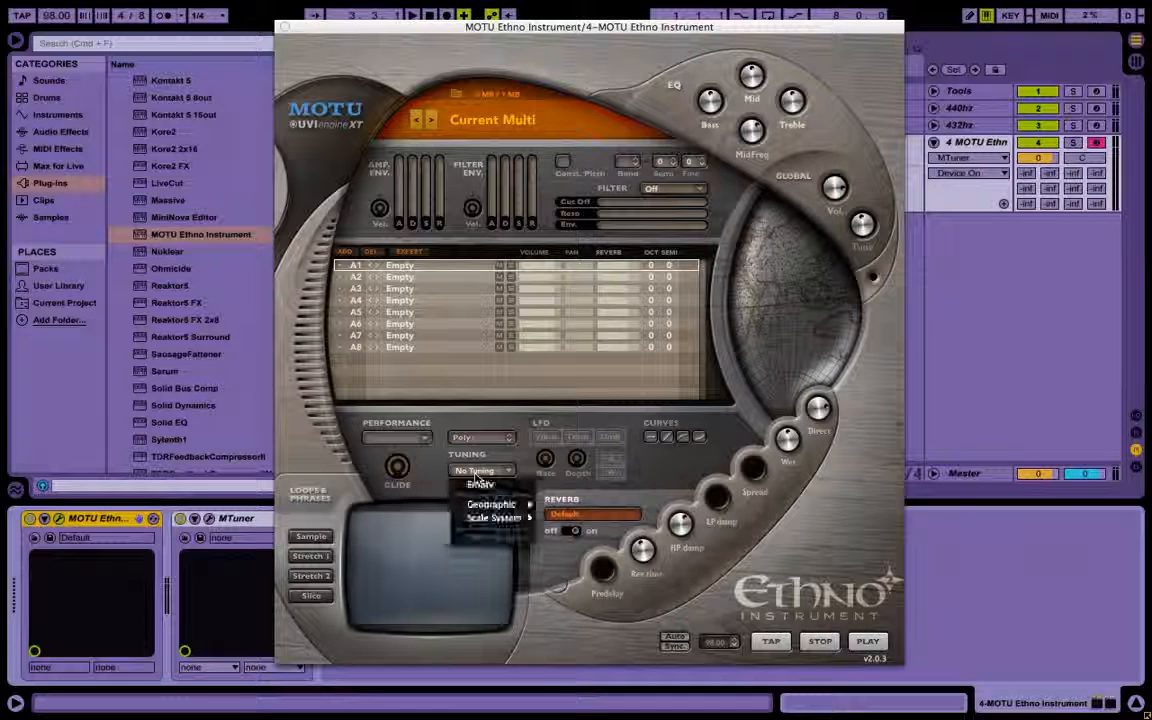
mouse_move(505, 504)
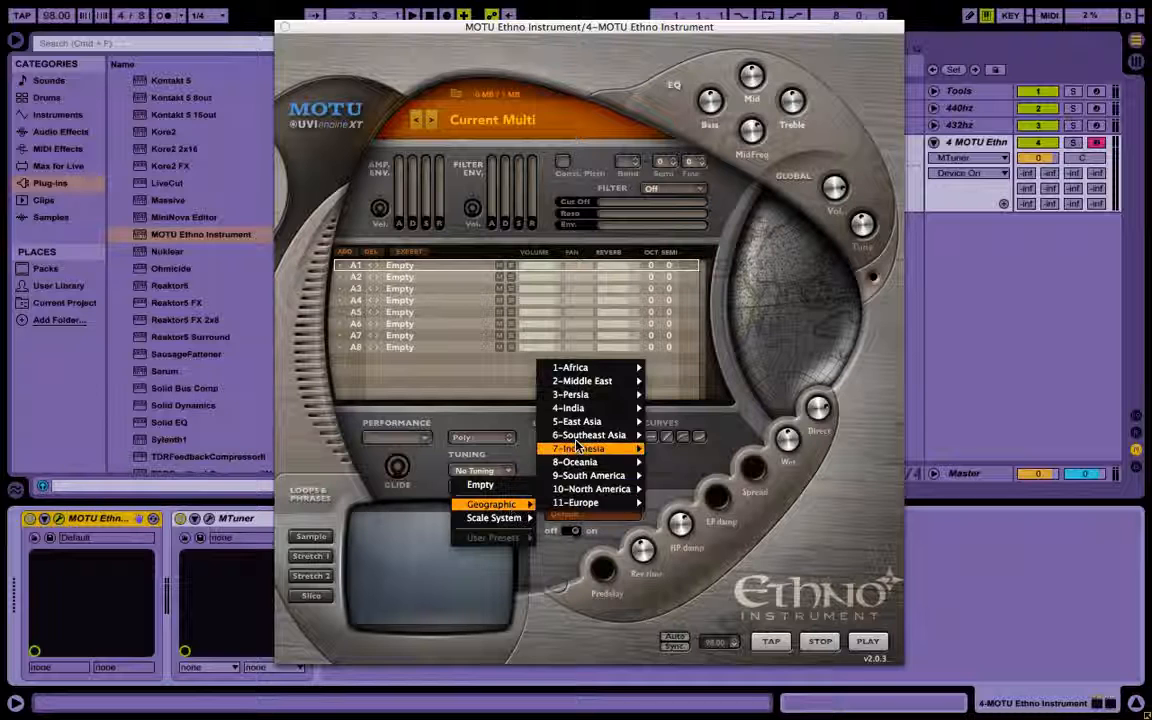
mouse_move(577, 370)
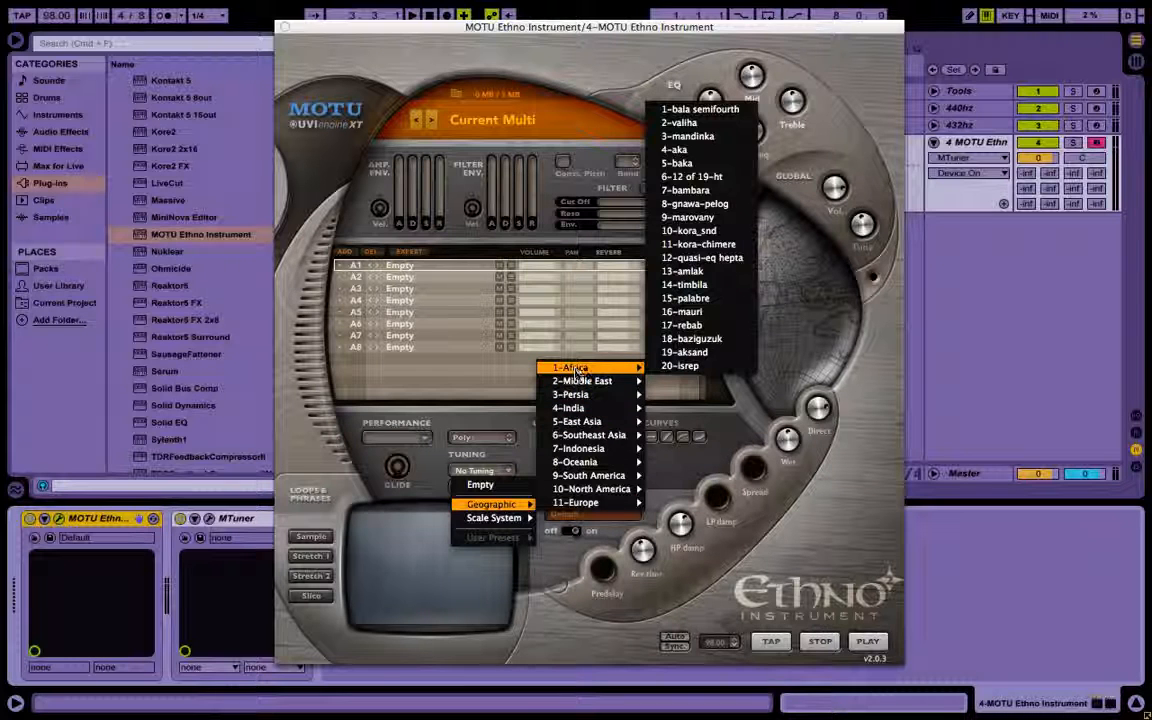
mouse_move(581, 420)
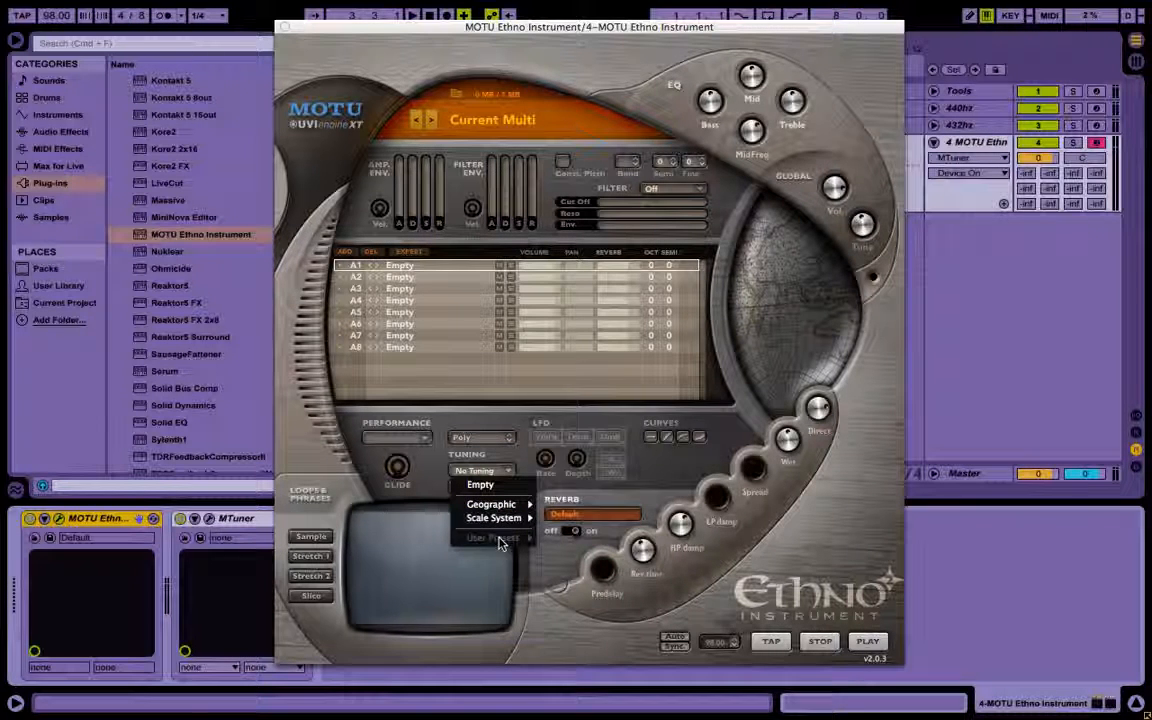
mouse_move(577, 519)
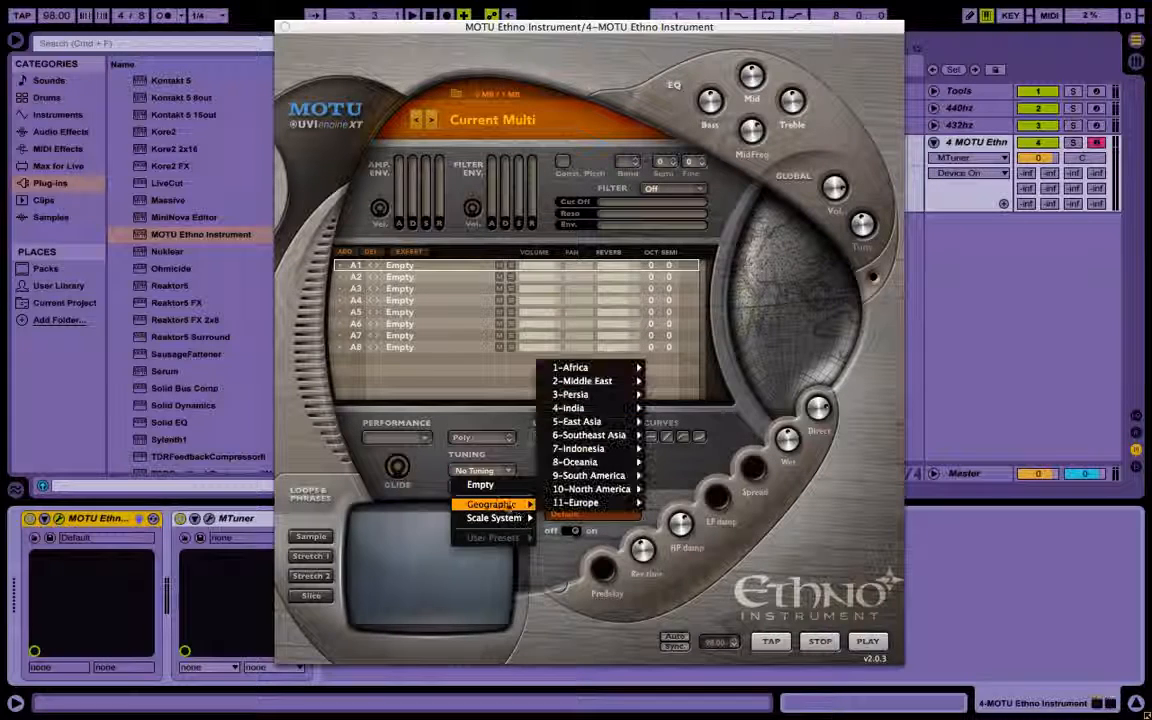
mouse_move(580, 463)
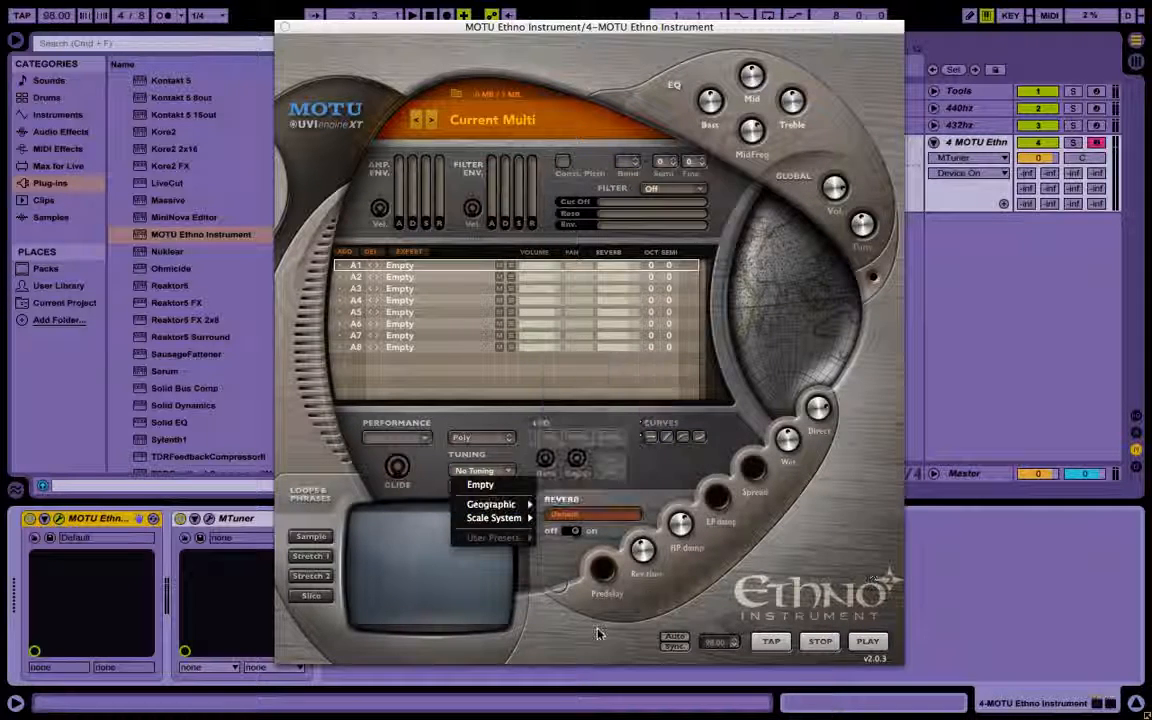
click(823, 553)
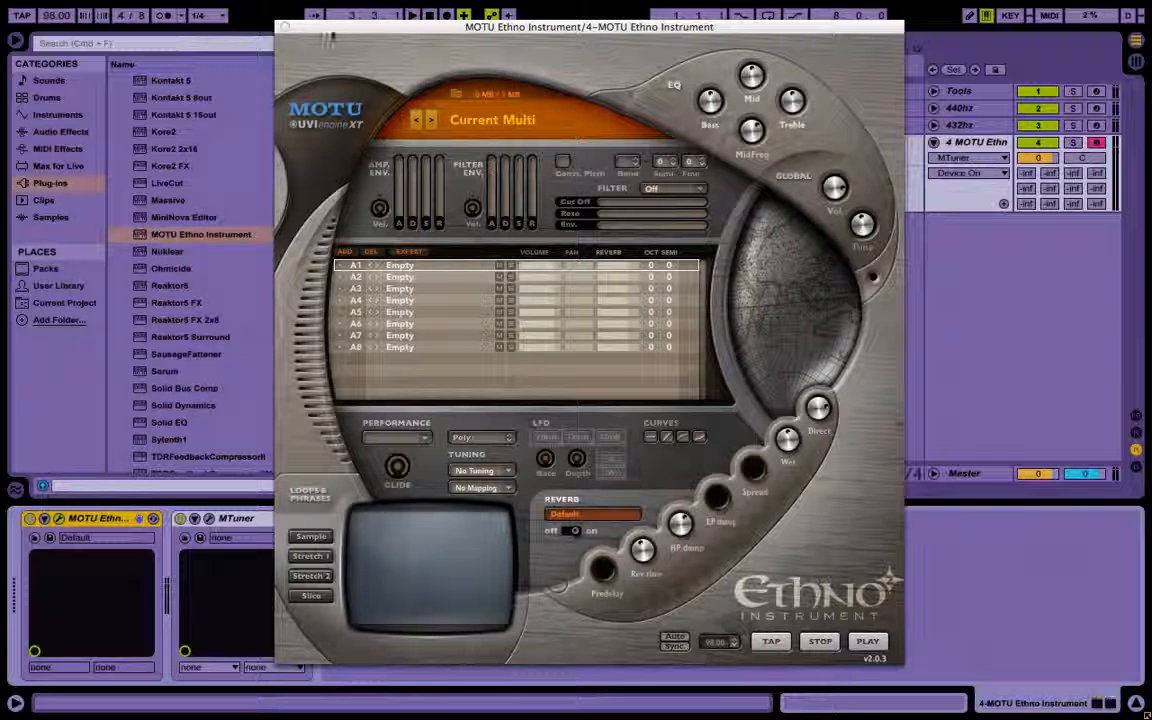
Close the MOTU Ethno Instrument window and remove the instrument from the MIDI track.
click(285, 27)
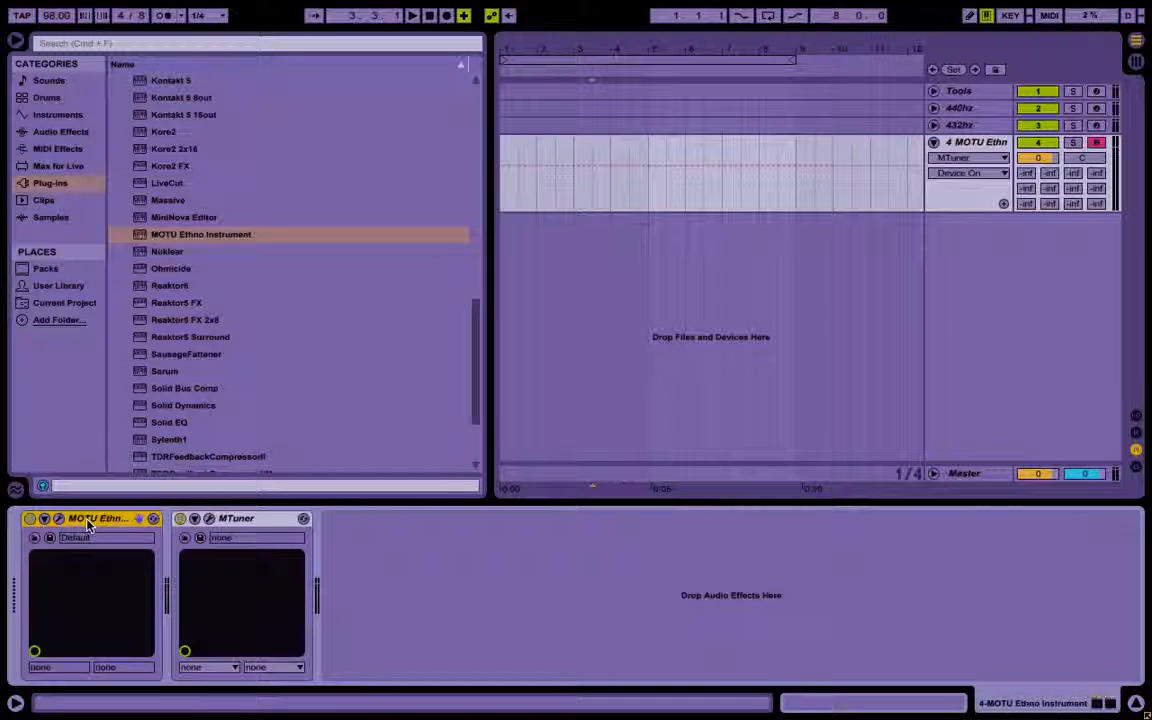
key(Delete)
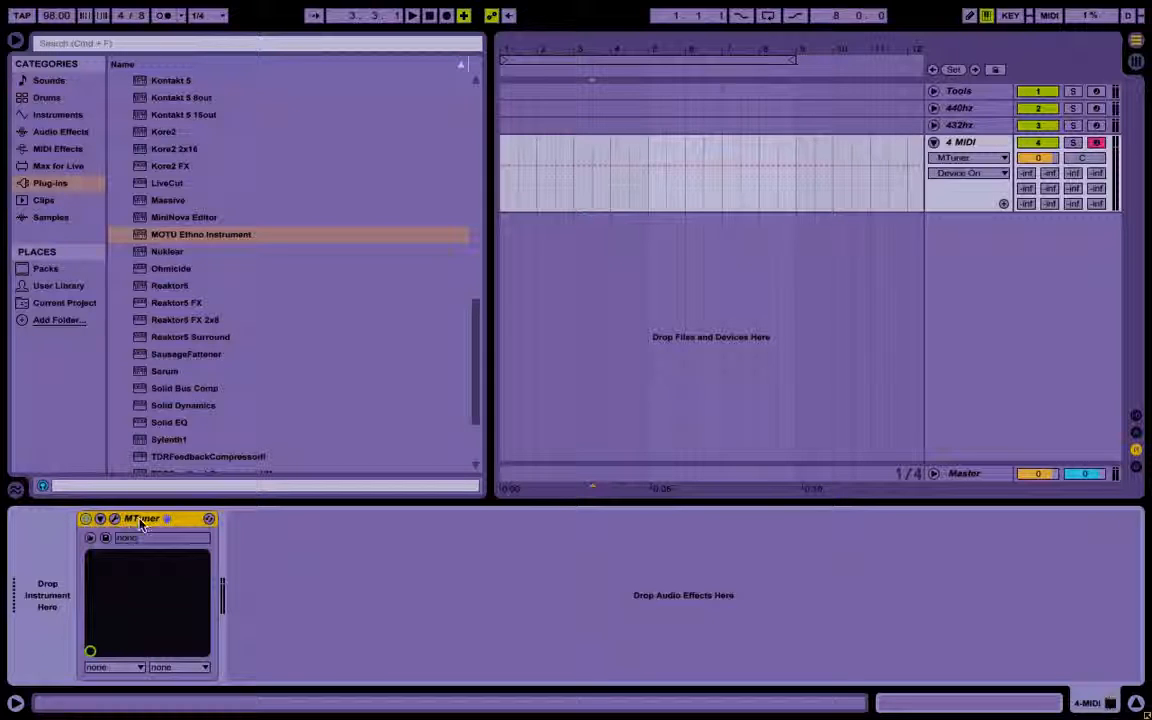
Review MTuner's base frequency and the oscillator fine tuning of Operator on the 432hz track, then return to the MIDI track.
click(115, 519)
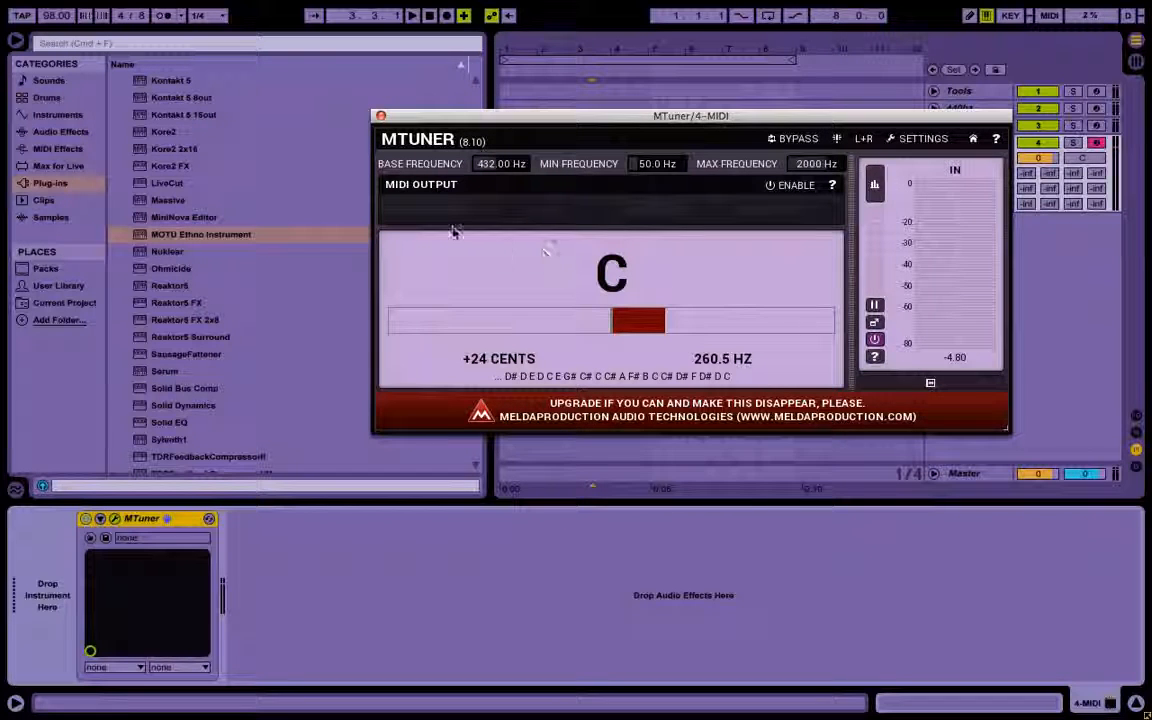
click(381, 117)
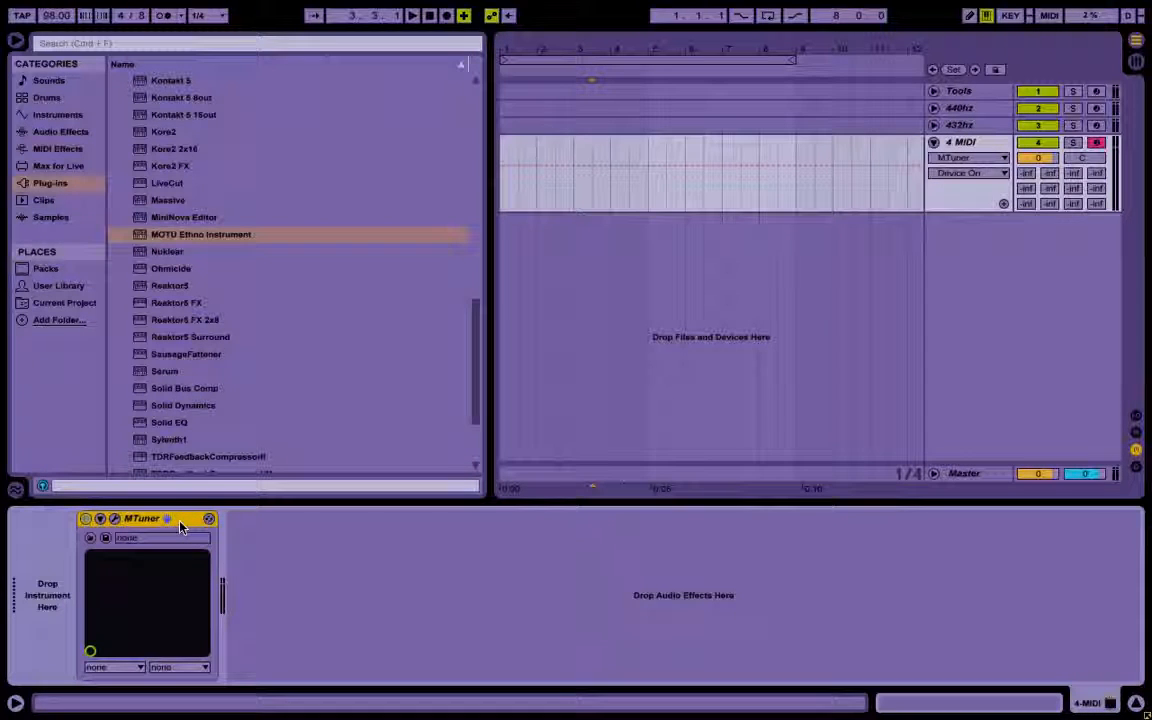
click(993, 122)
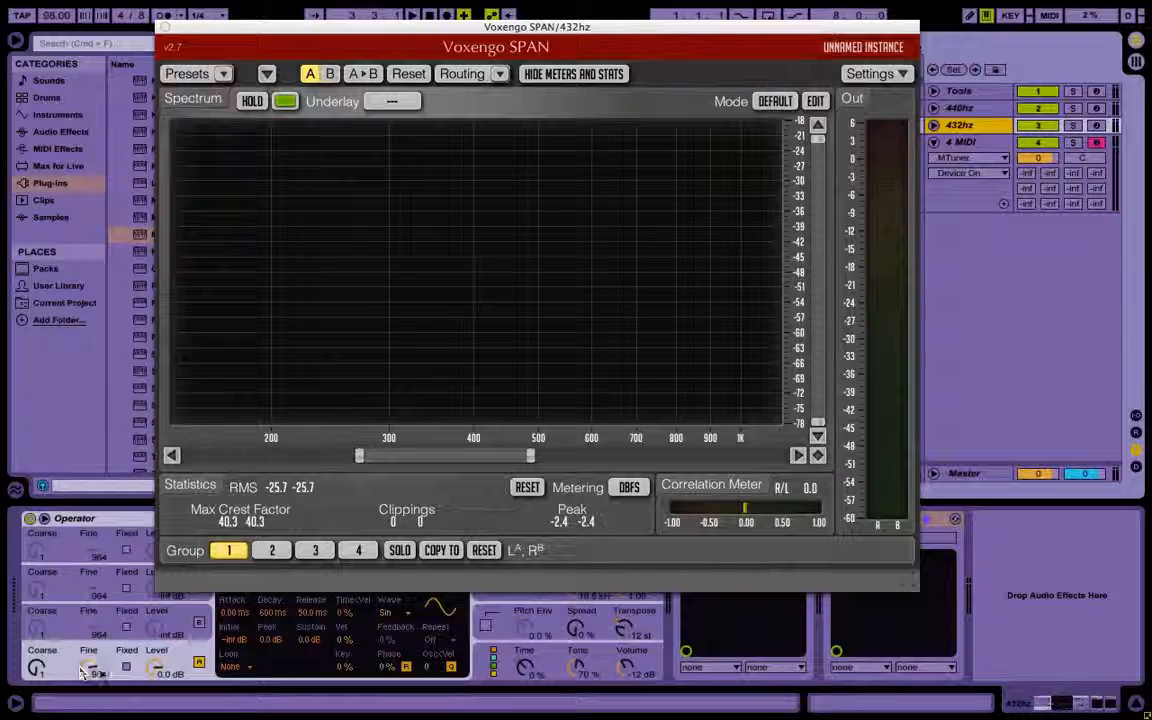
click(966, 145)
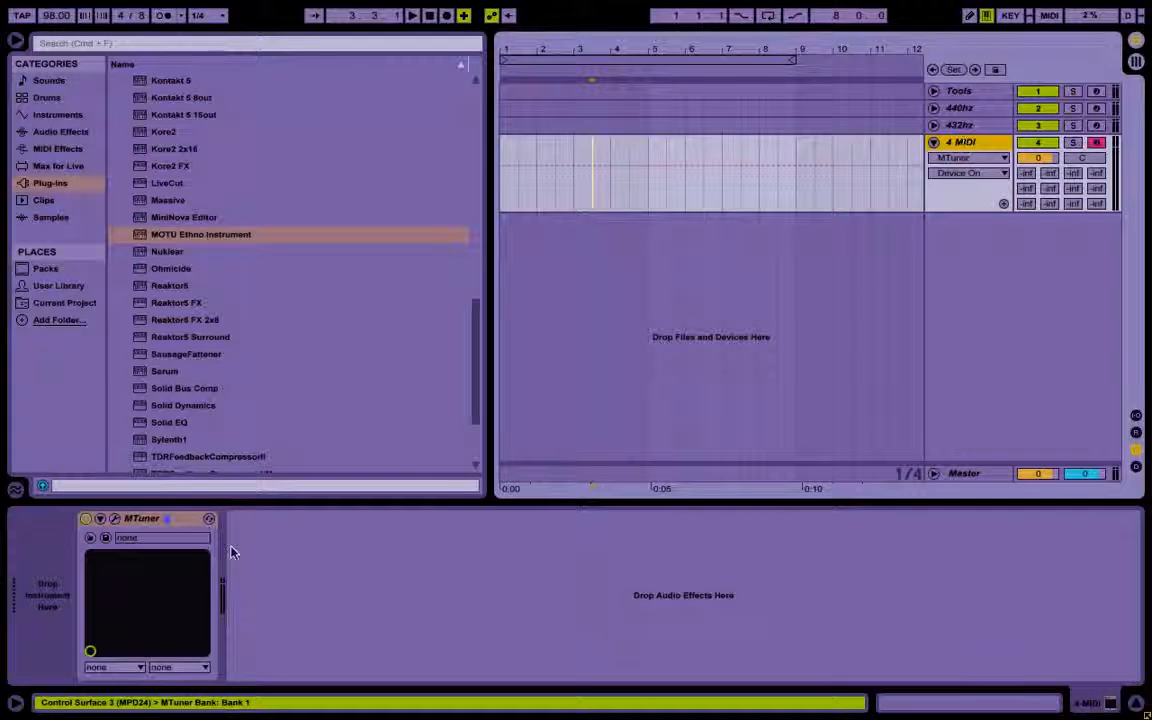
Remove MTuner from the MIDI track and hide the browser.
click(173, 519)
key(Delete)
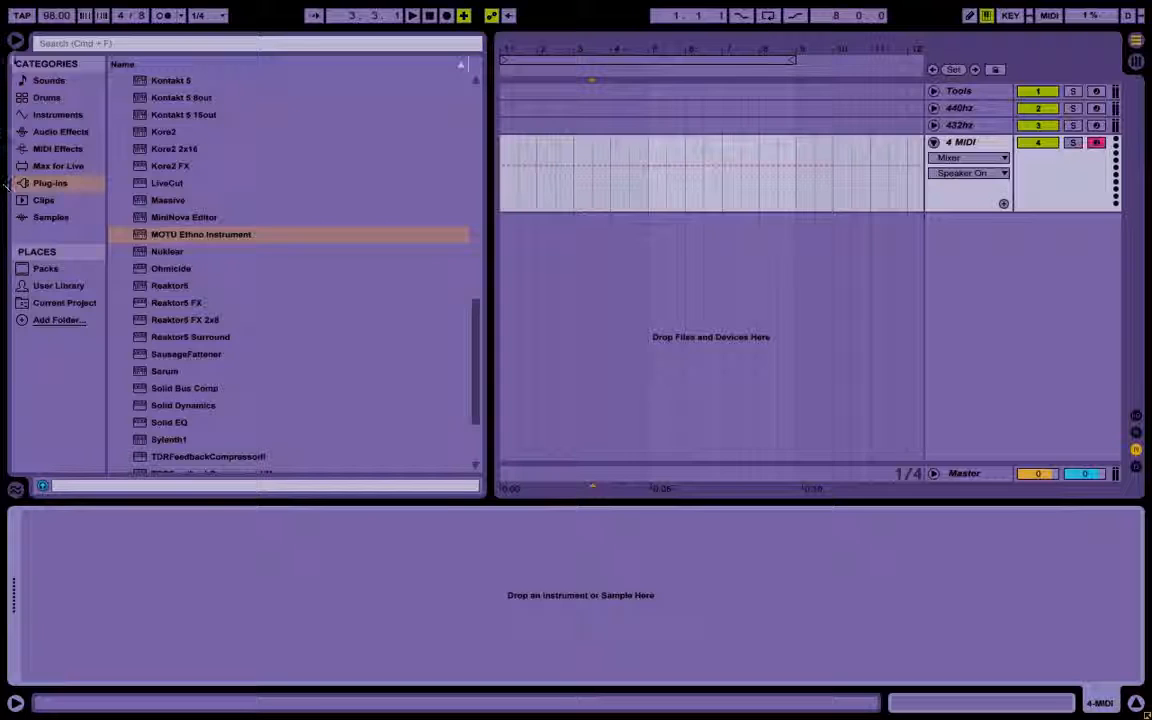
key(ctrl+alt+b)
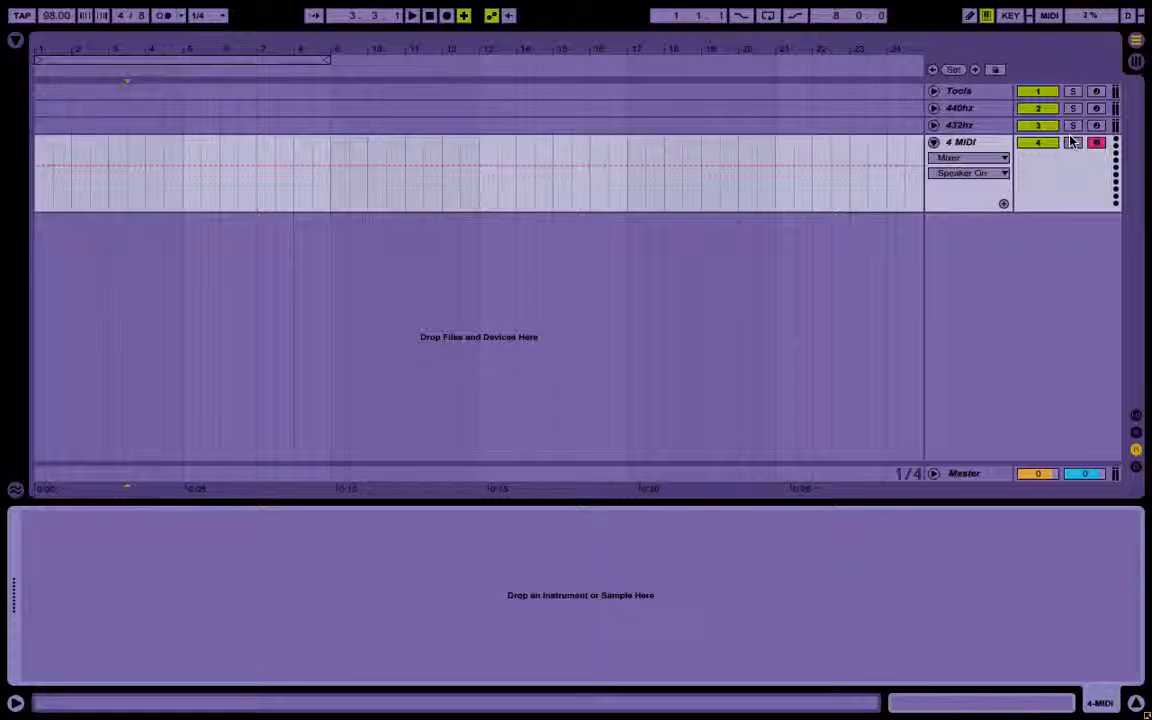
click(964, 146)
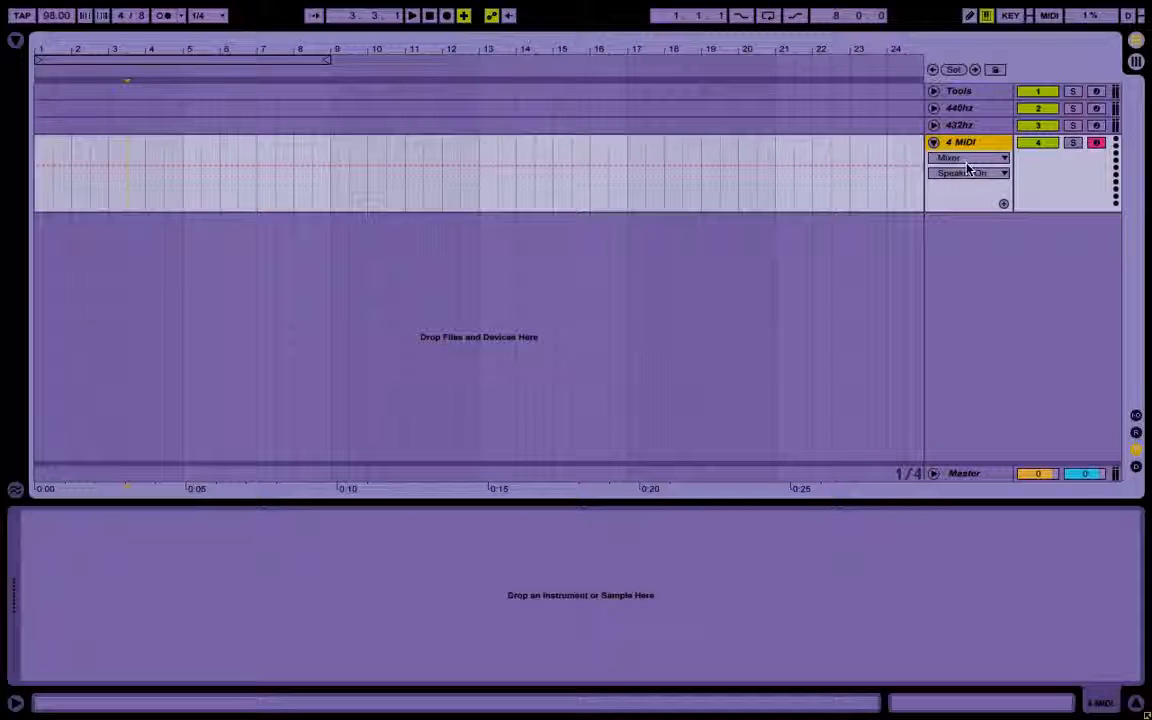
click(85, 151)
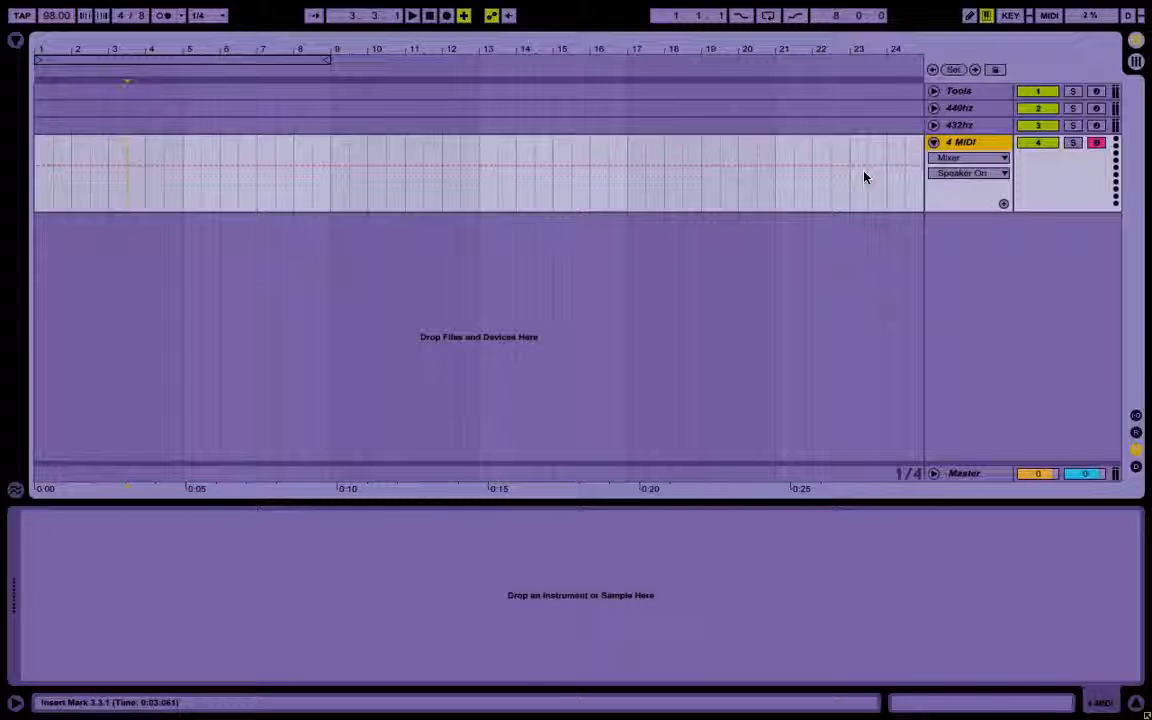
click(958, 94)
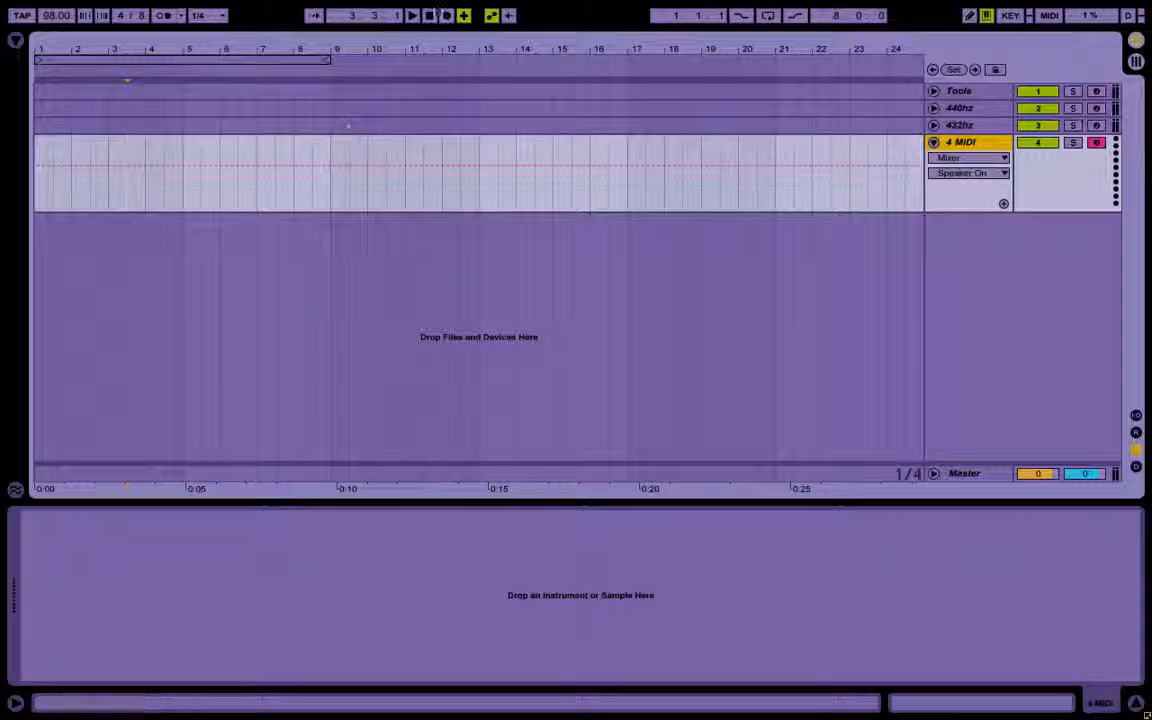
key(space)
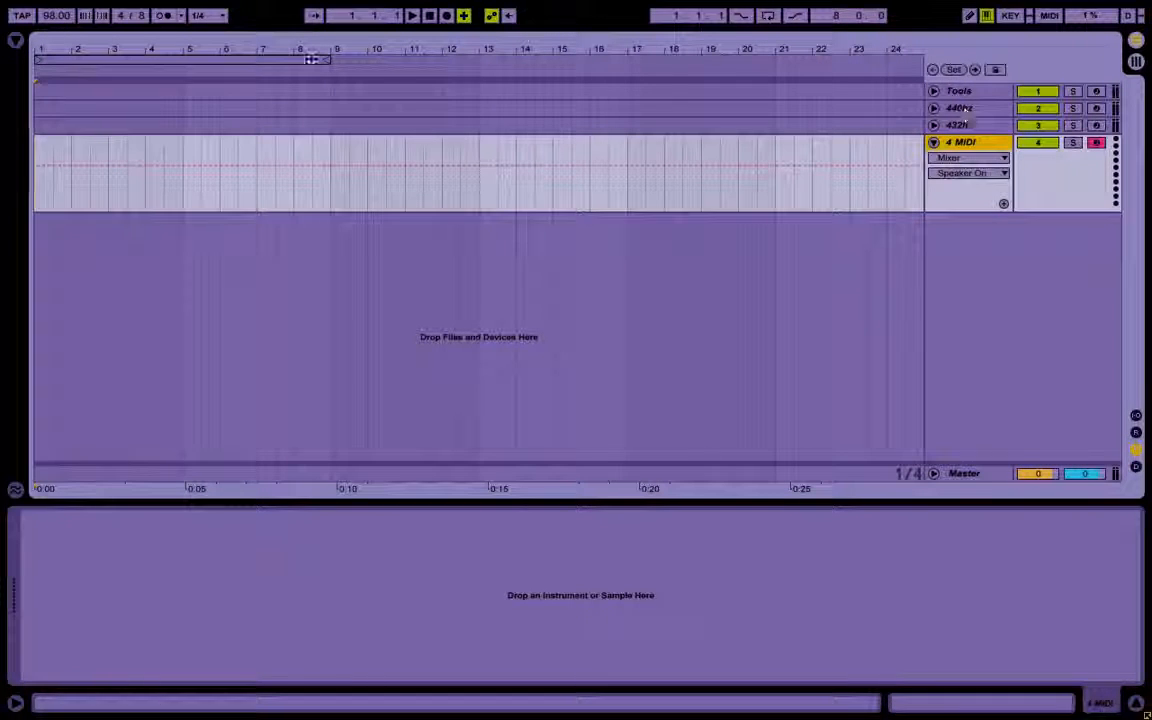
Show the browser, load the Operator instrument onto the MIDI track and add a Frequency Shifter effect after it.
click(16, 41)
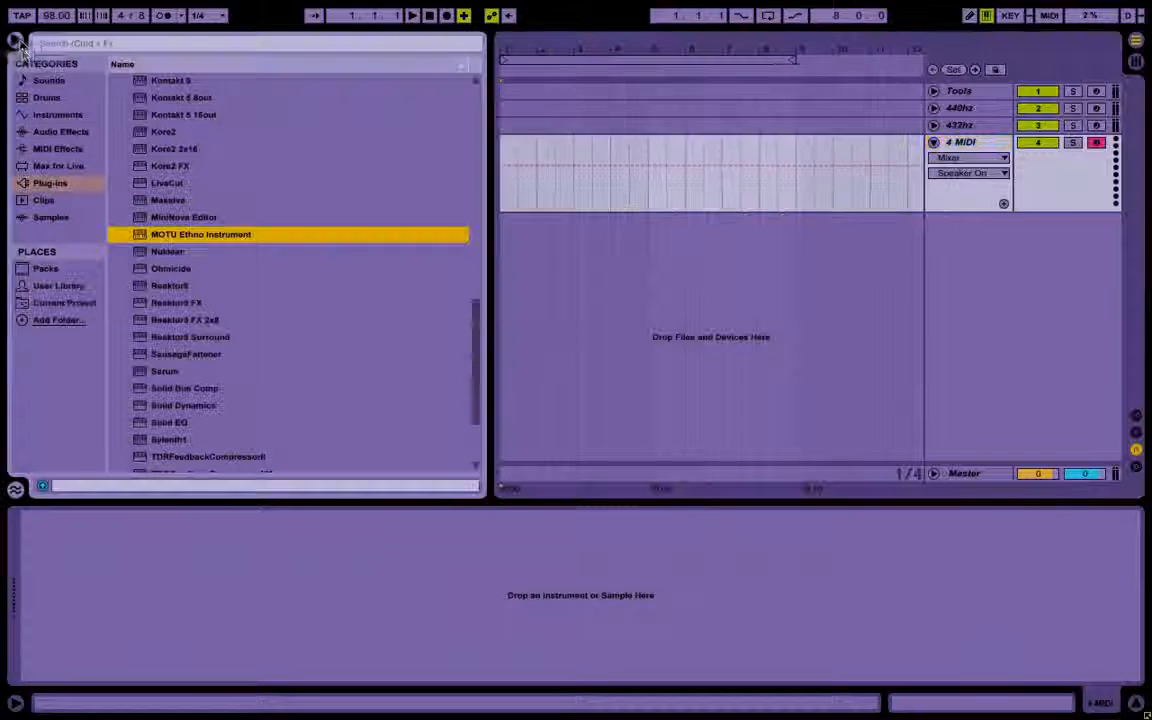
click(70, 133)
click(57, 114)
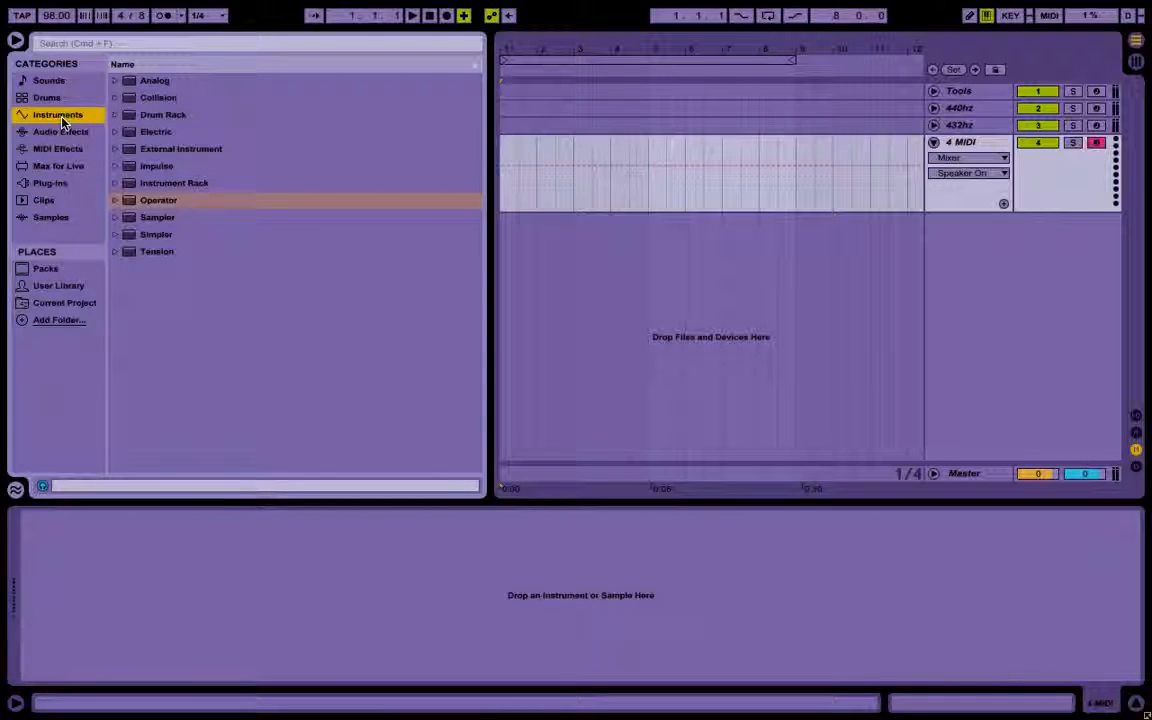
click(140, 200)
drag(593, 548, 993, 144)
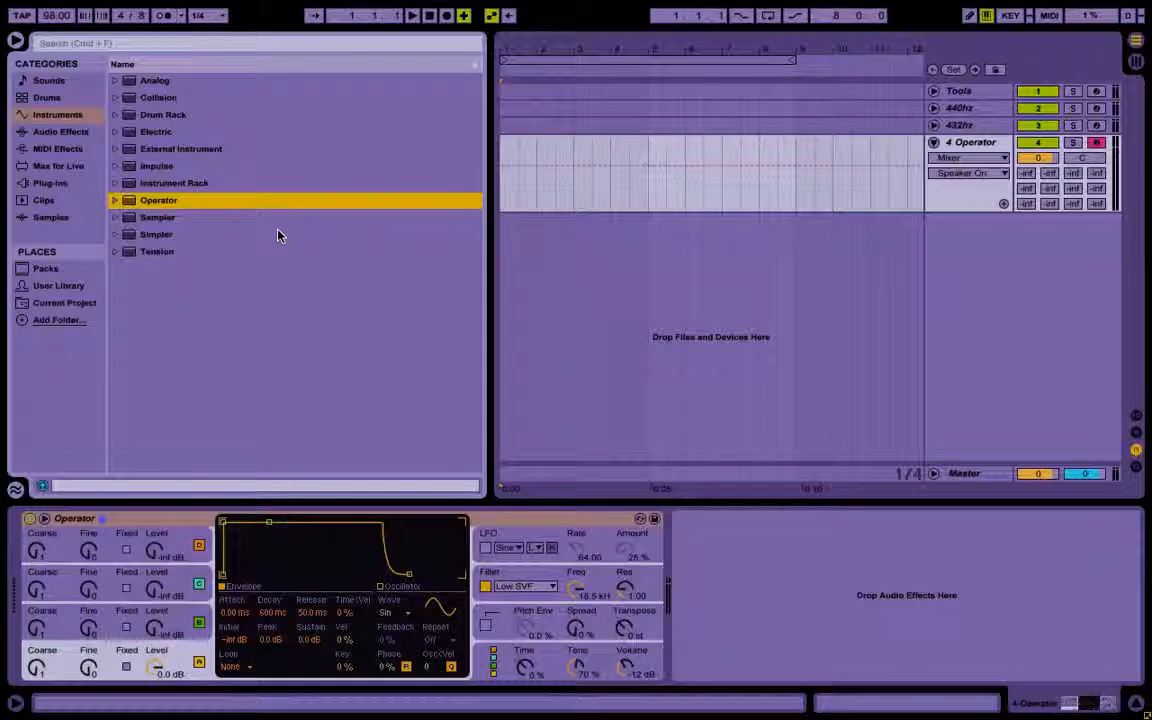
click(56, 133)
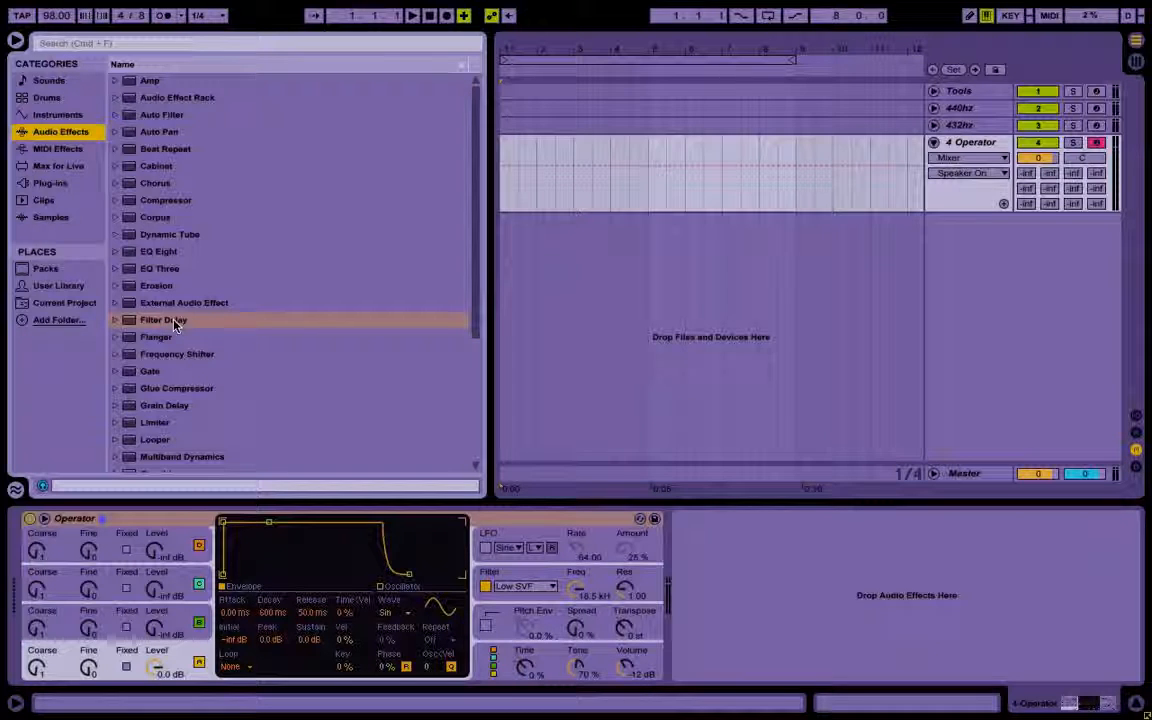
drag(170, 354, 782, 568)
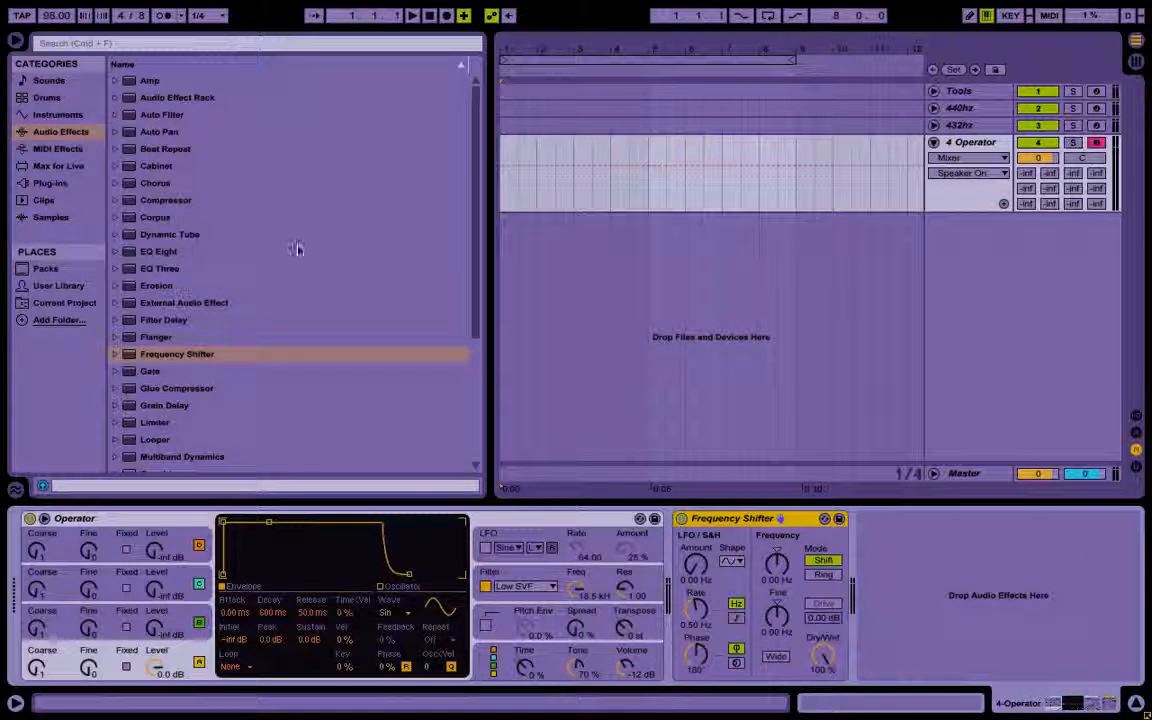
Collapse the Presets folders in the User Library and expand its Samples folder.
click(86, 283)
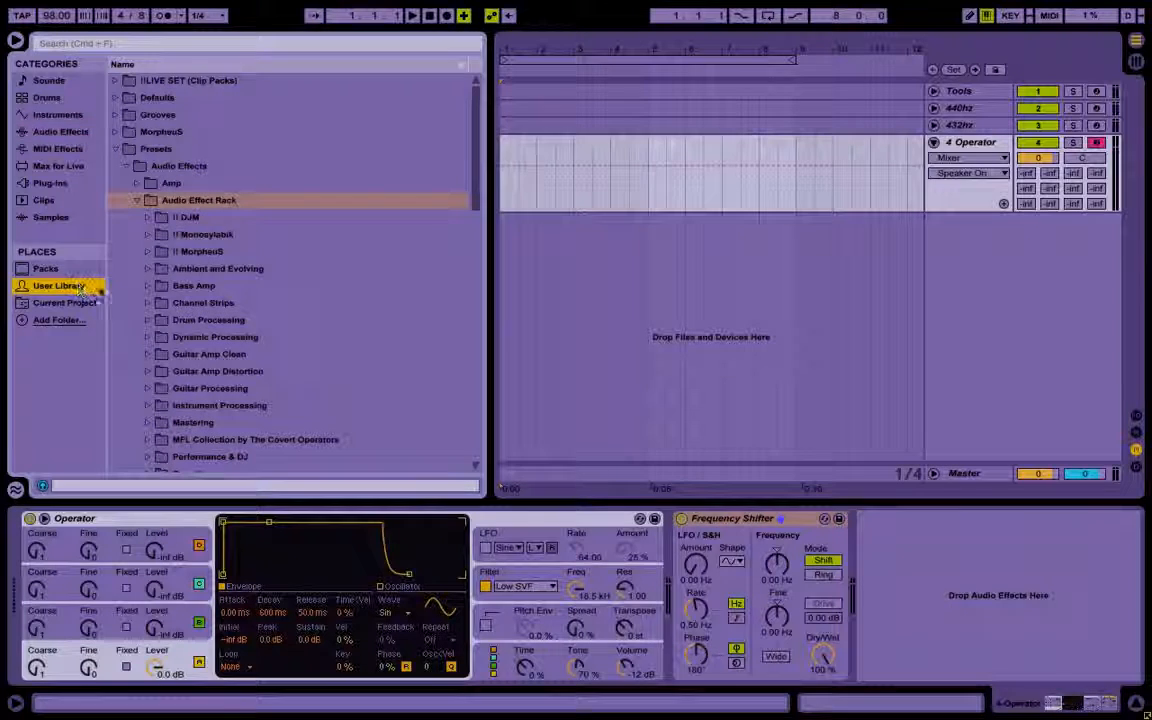
click(137, 201)
click(126, 166)
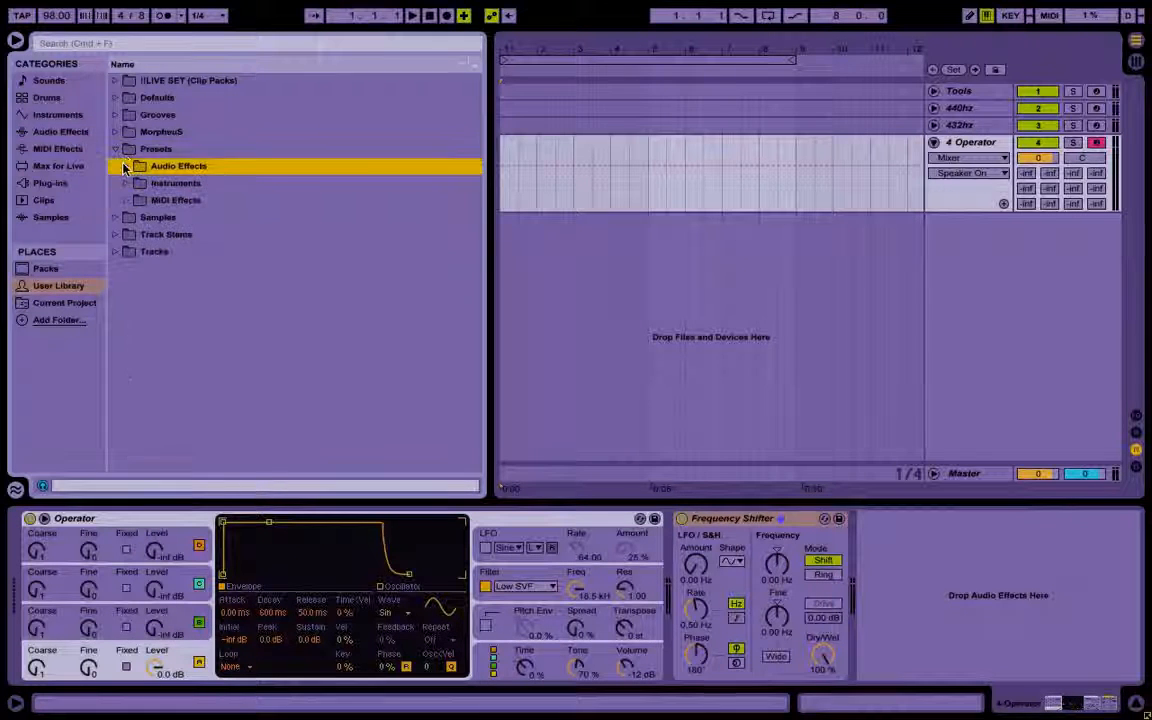
click(115, 149)
click(115, 166)
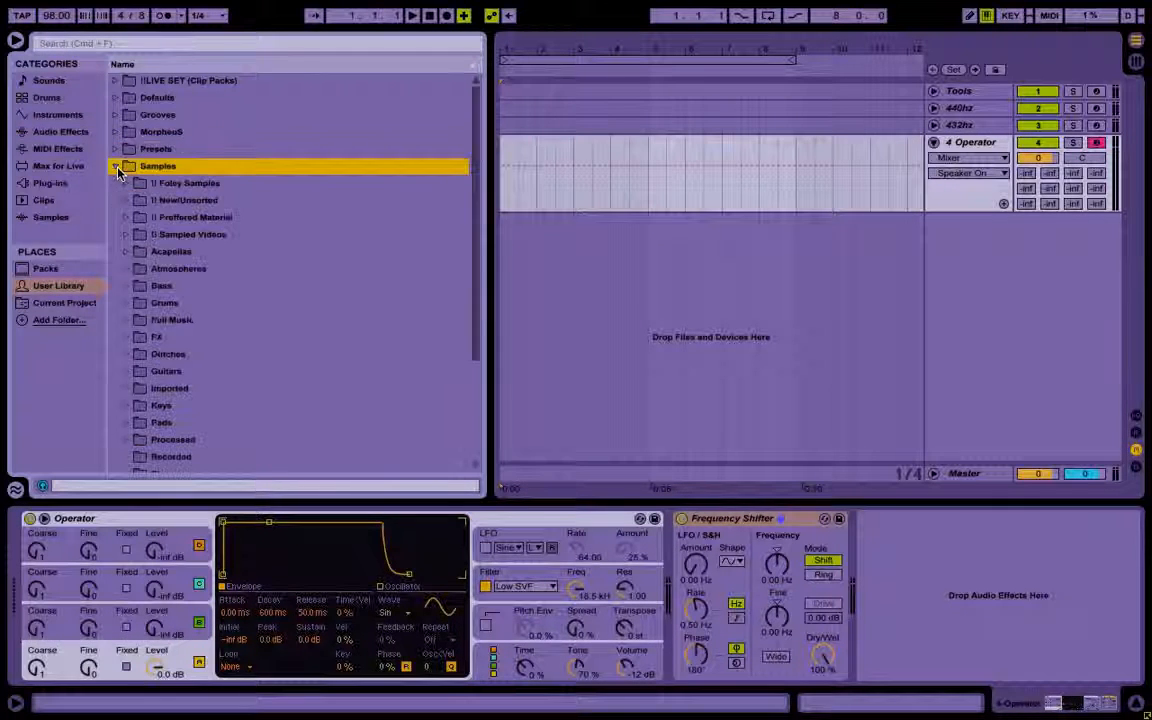
scroll(155, 220, down, 2)
scroll(150, 210, up, 2)
key(Down)
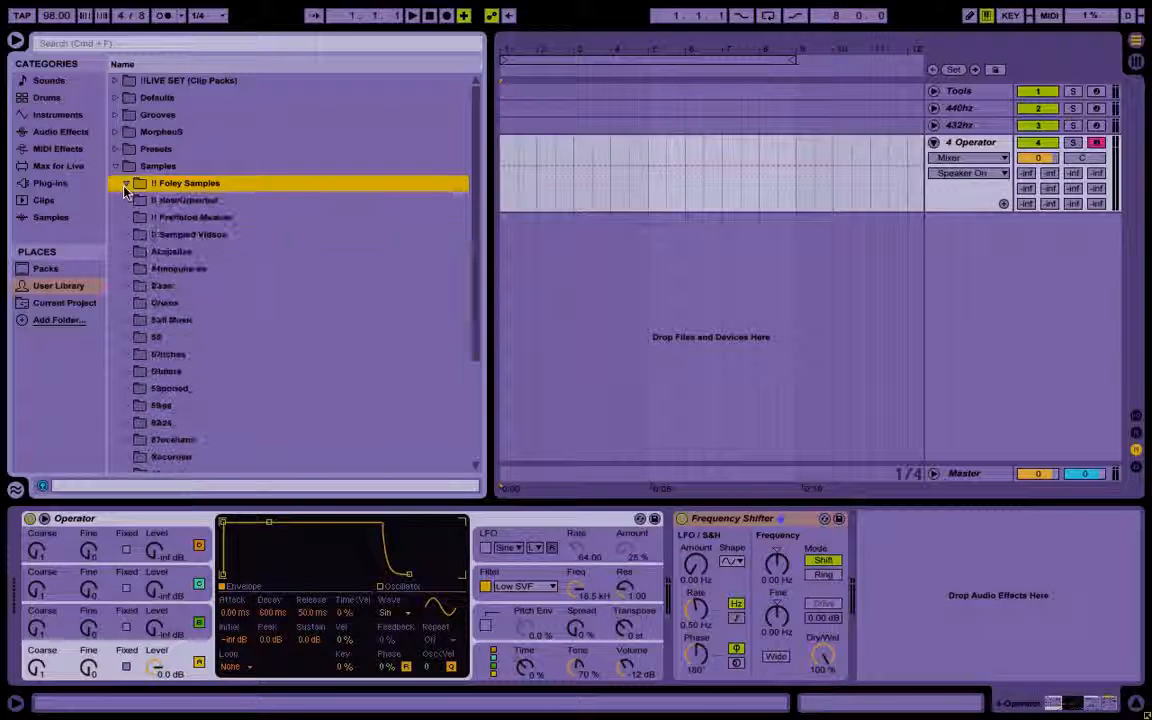
Place EM_Vocal_G_FreeBpm_01.wav from the New/Unsorted Laya Project's Indonesia vocals at bar 1 on a new audio track.
click(128, 200)
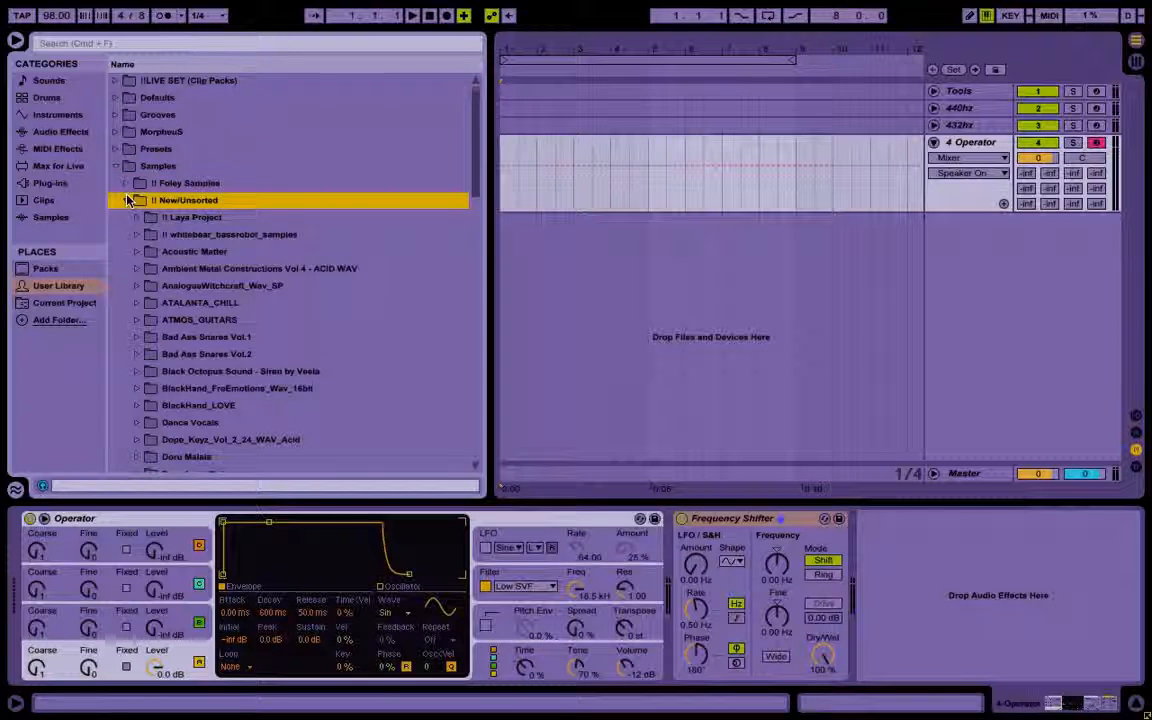
scroll(130, 230, down, 2)
scroll(130, 250, up, 2)
click(136, 217)
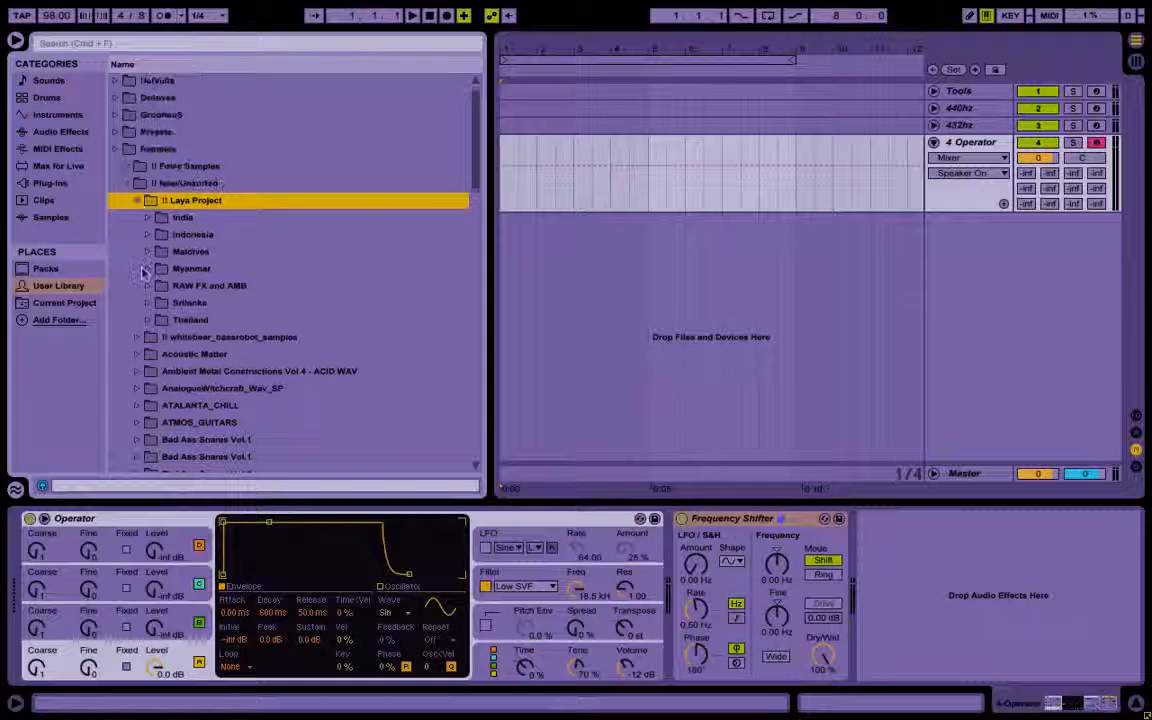
click(147, 237)
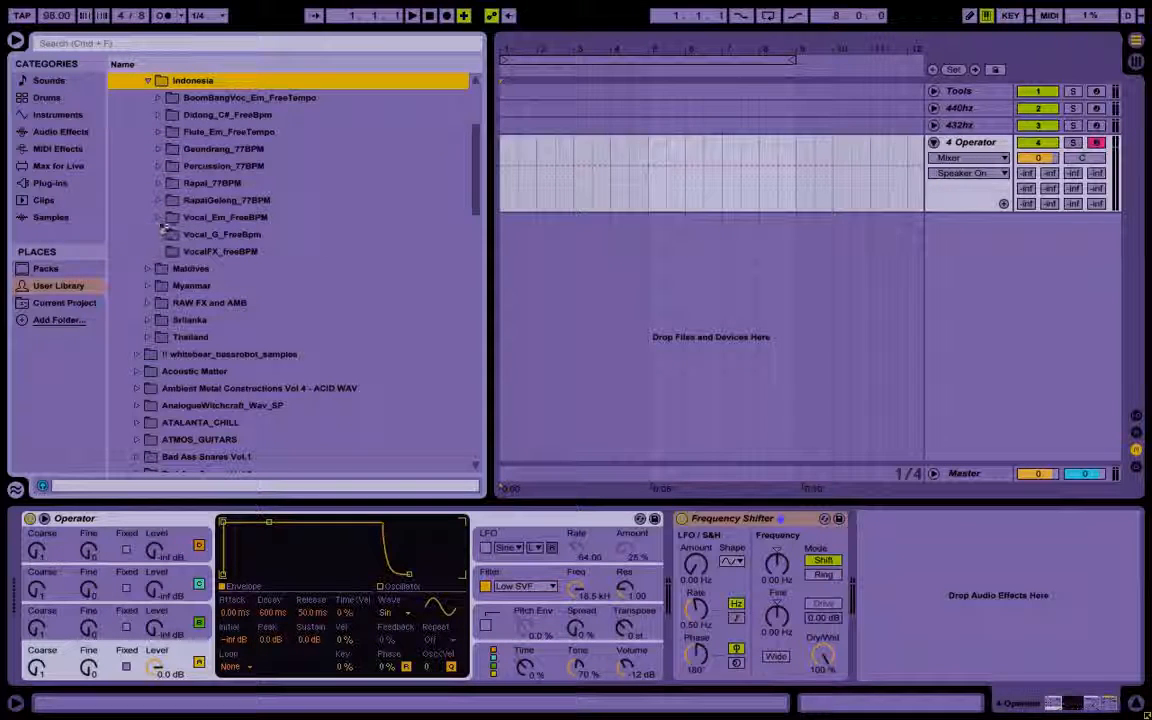
click(159, 235)
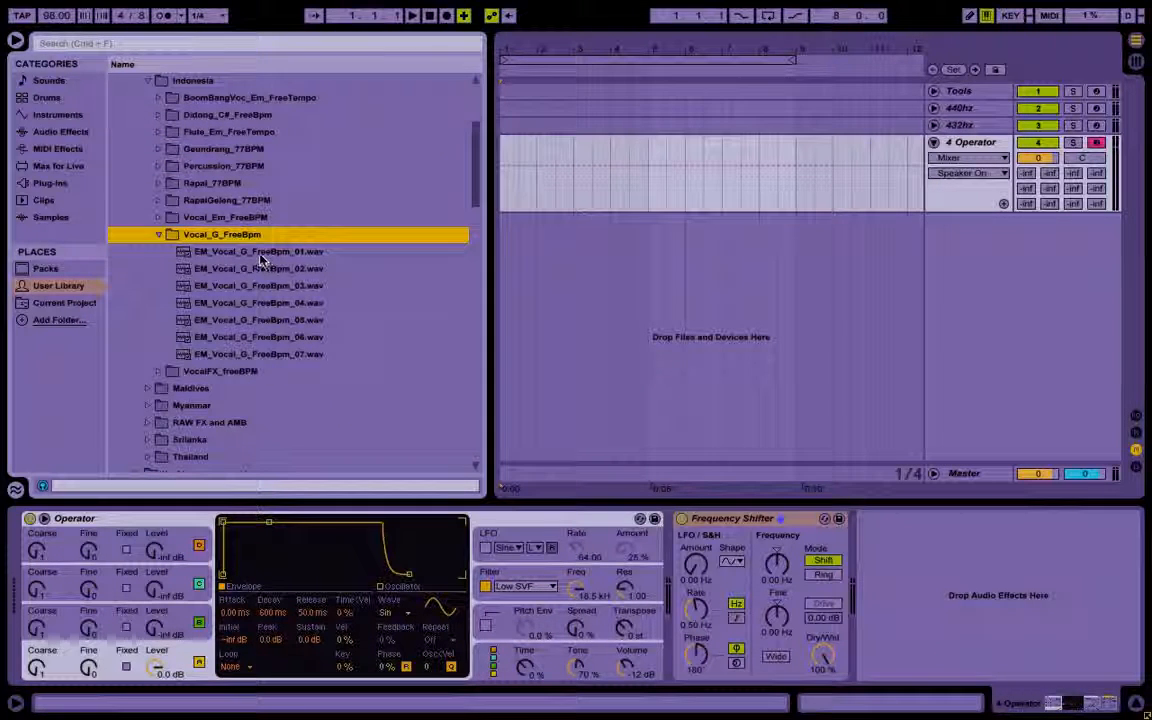
drag(250, 251, 504, 250)
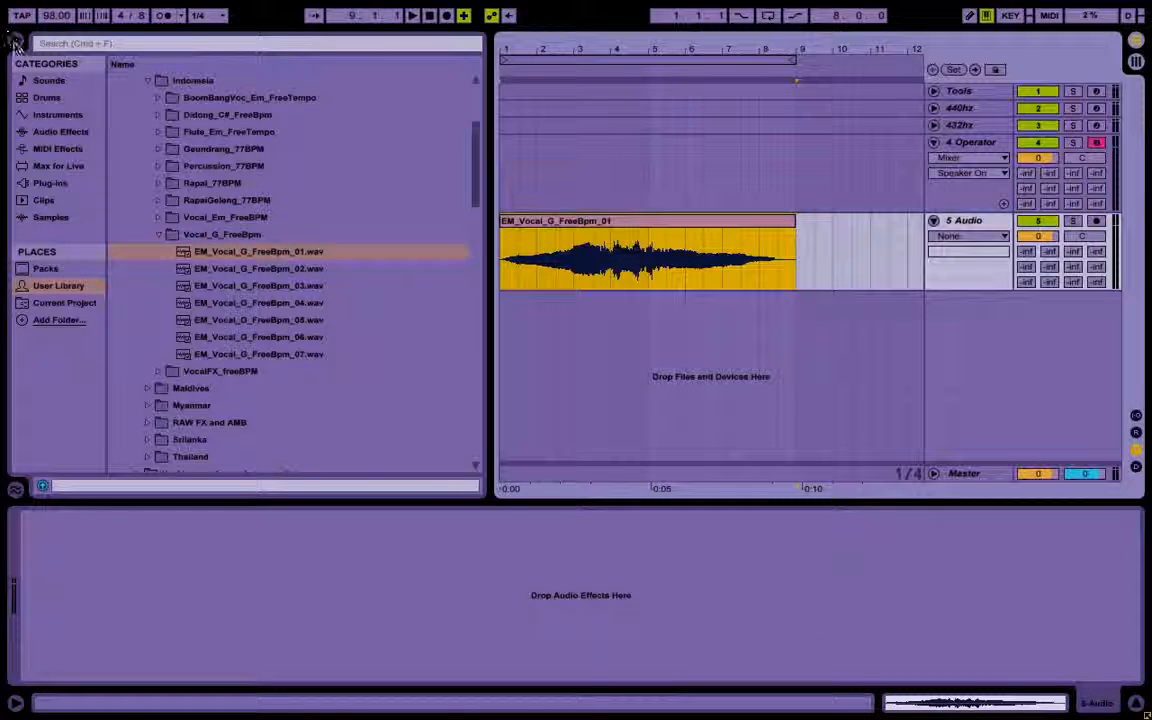
Hide the browser and play the vocal clip from position 3.3.1.
click(14, 44)
click(131, 253)
key(space)
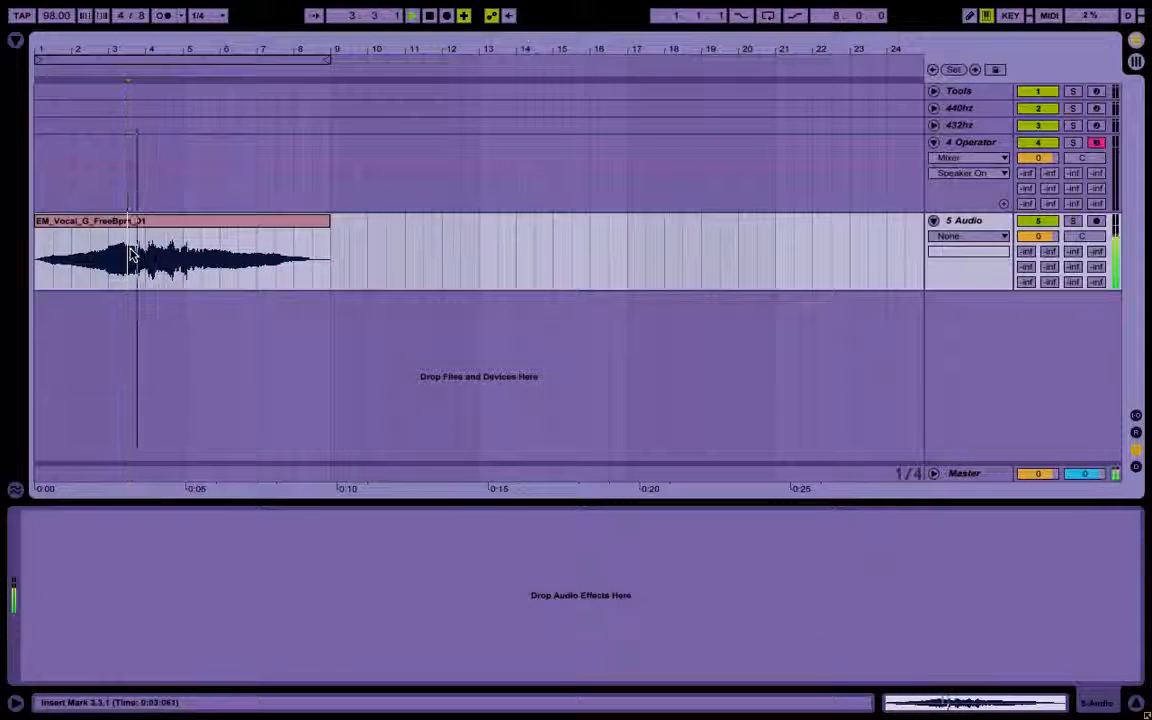
Stop playback, lower the vocal clip's gain to -10 dB and audition it briefly.
key(space)
click(231, 221)
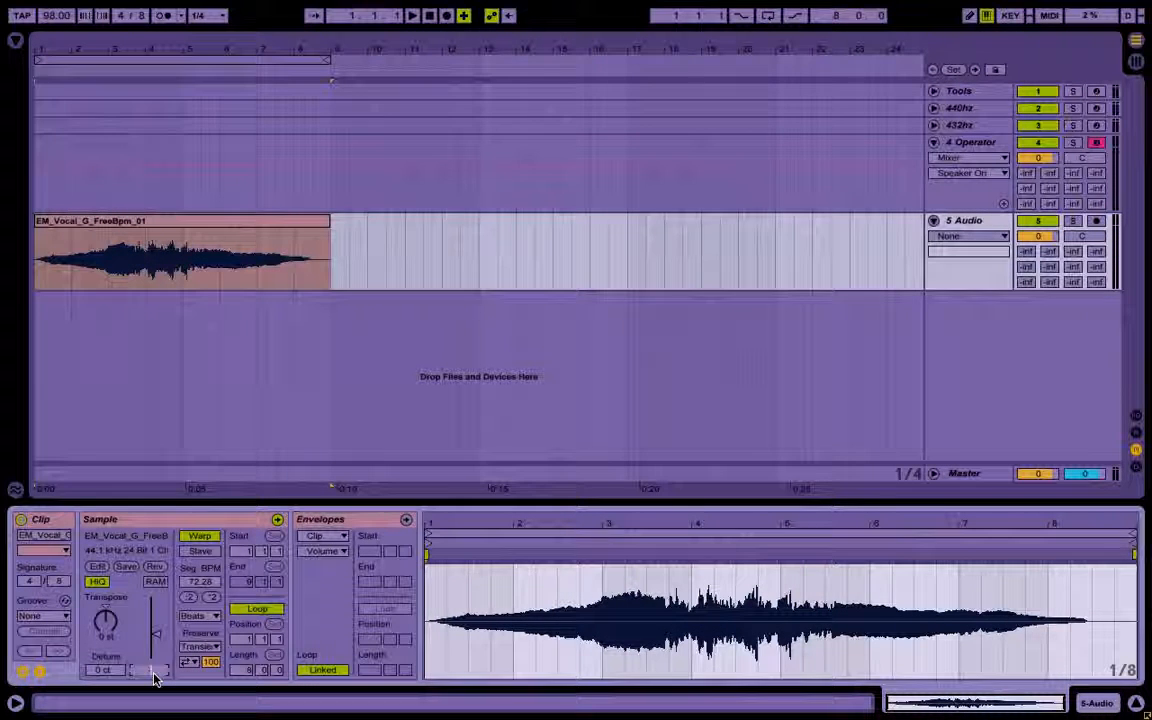
drag(155, 679, 155, 700)
key(space)
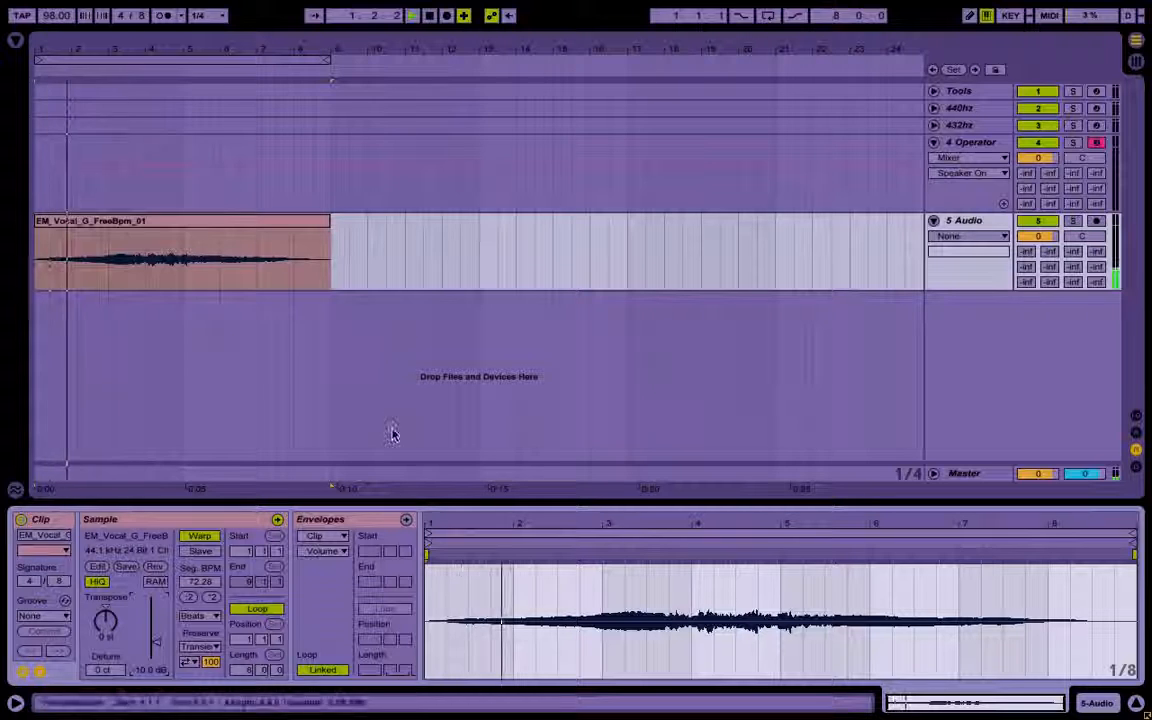
key(space)
Turn off warping for the vocal clip and set its detune to -32 ct, with transpose at 0 st.
click(200, 537)
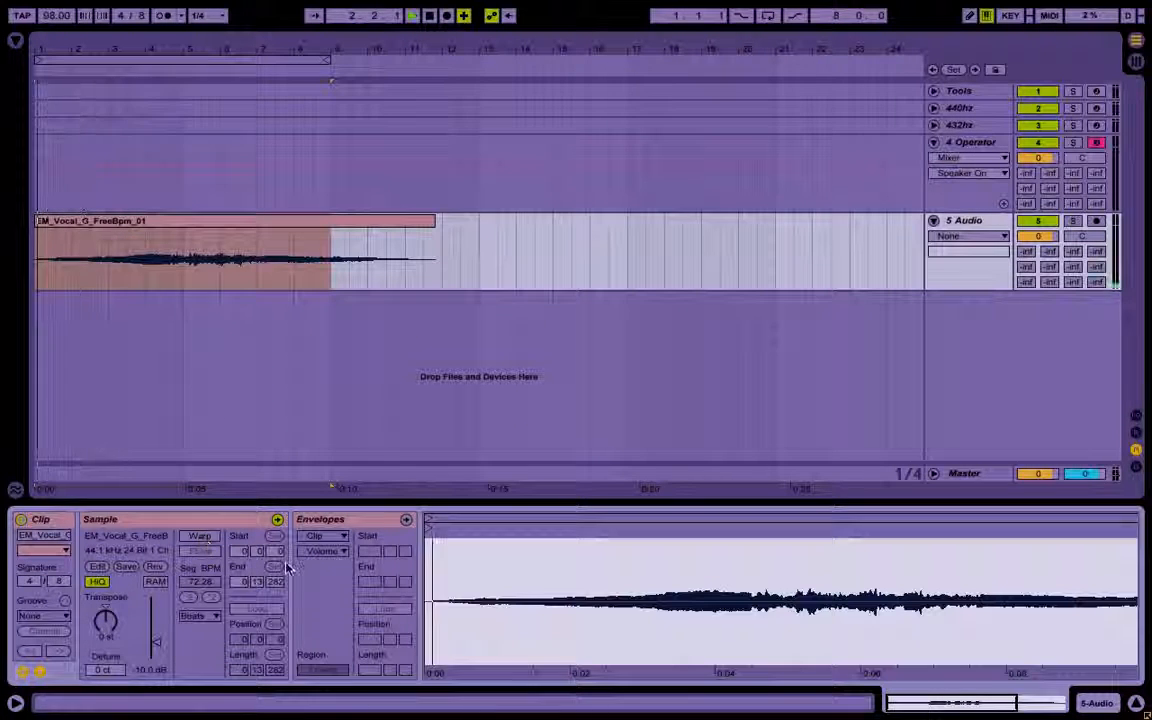
key(space)
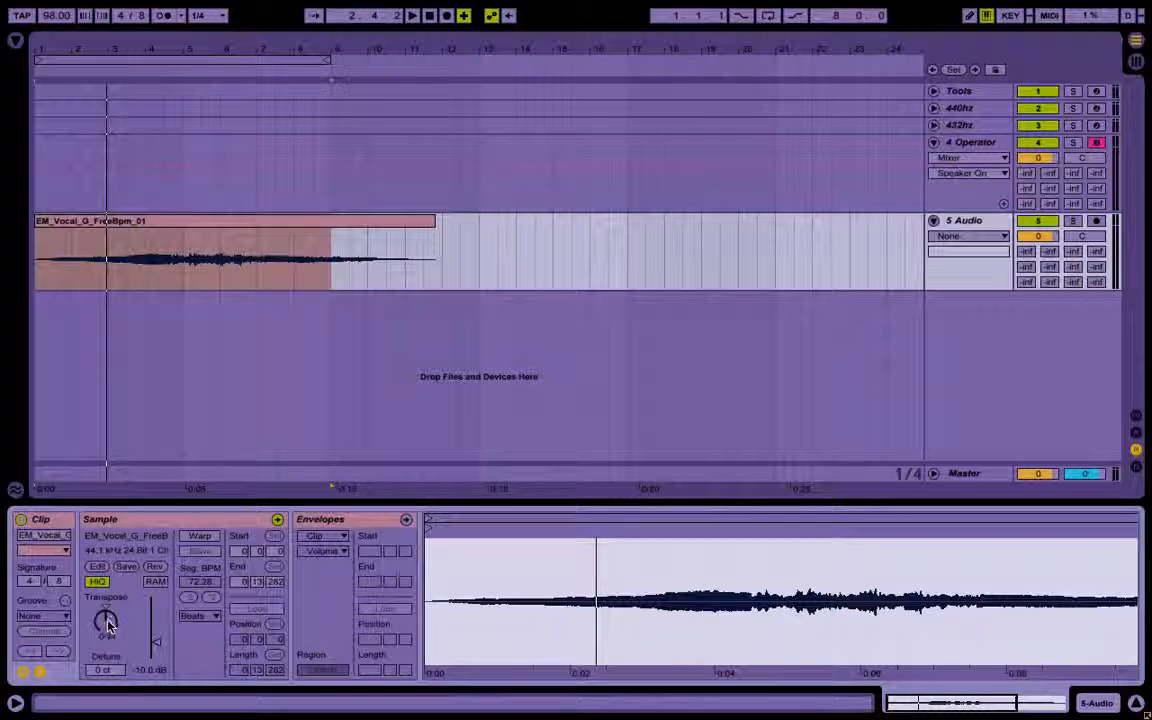
drag(107, 621, 107, 648)
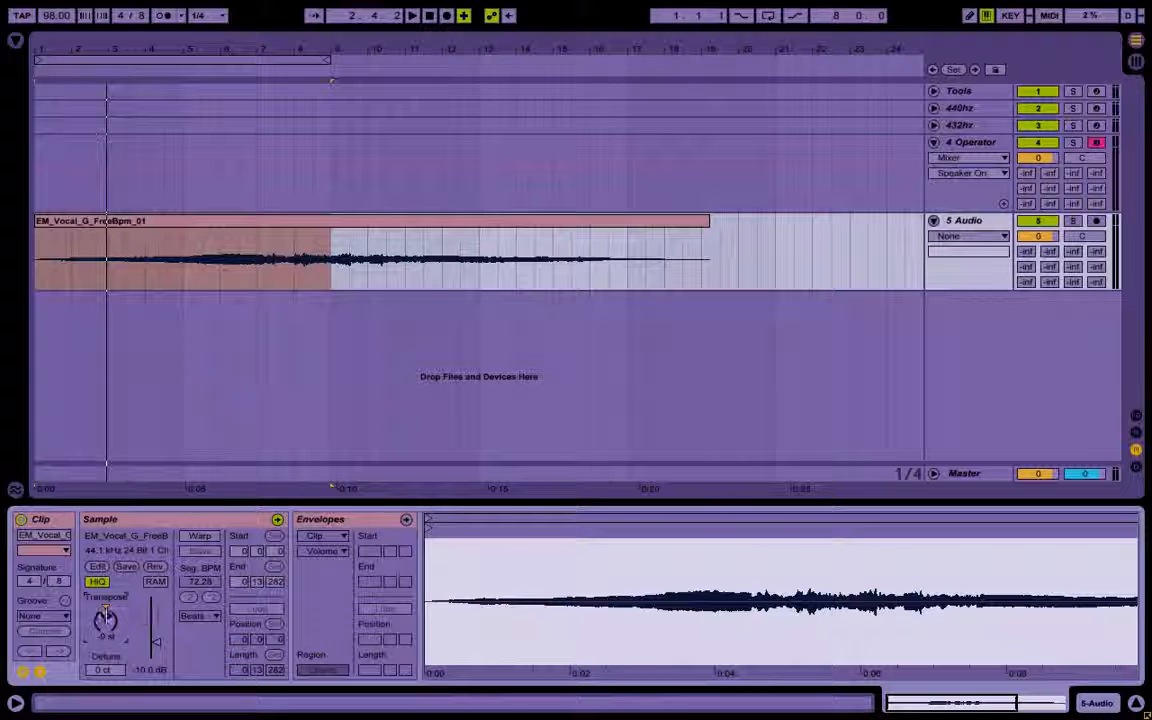
click(108, 608)
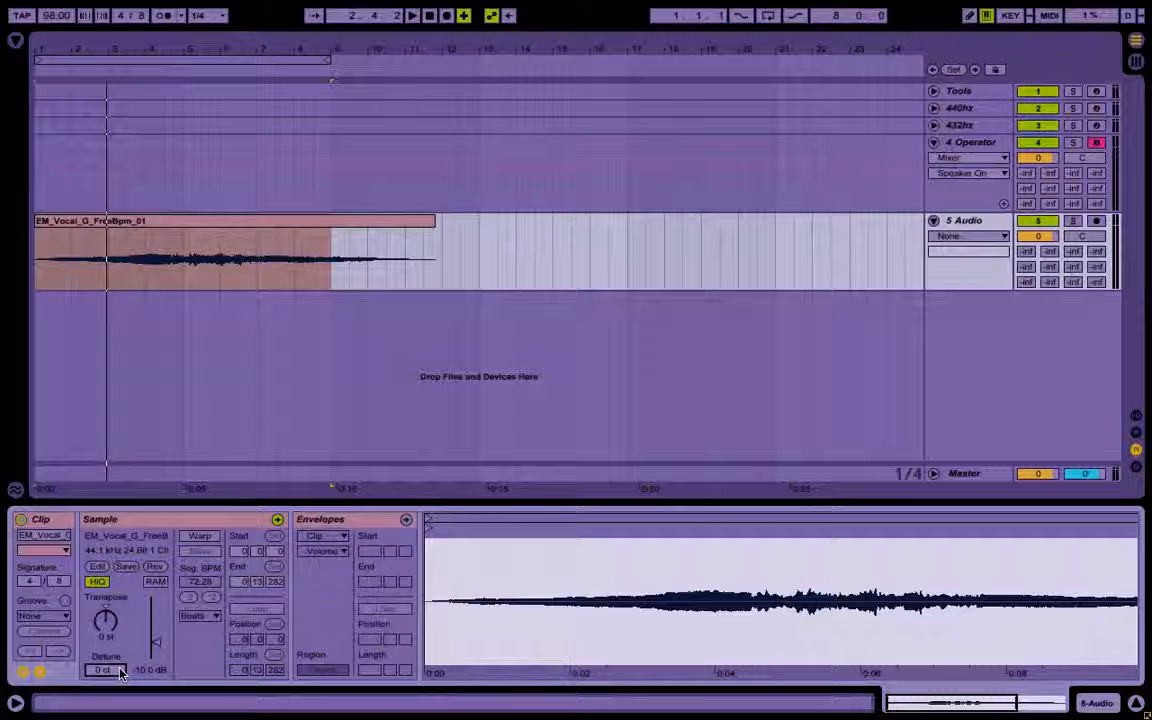
text(-32)
key(Return)
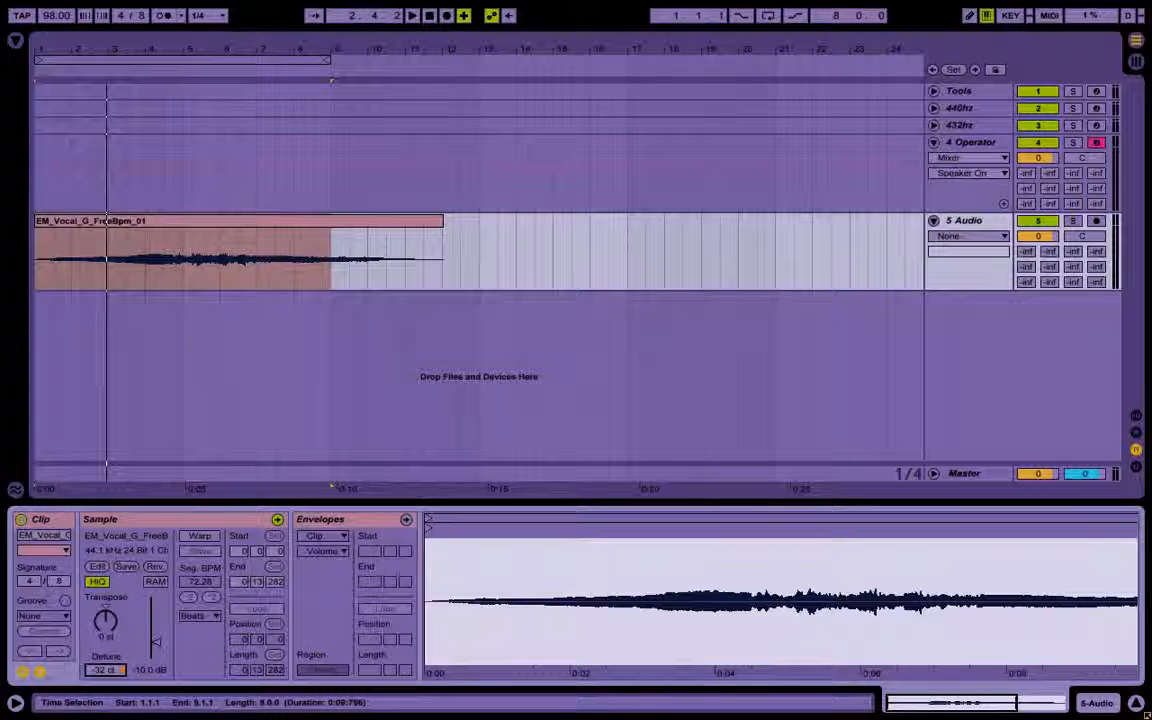
click(203, 236)
click(427, 231)
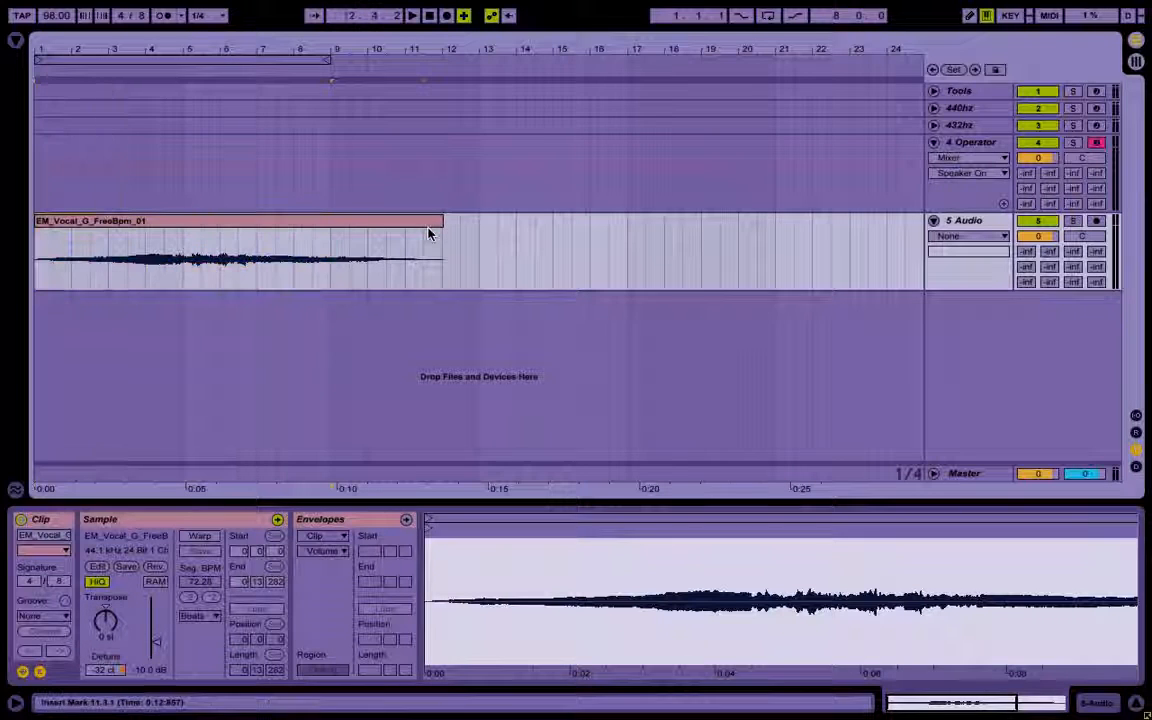
click(296, 222)
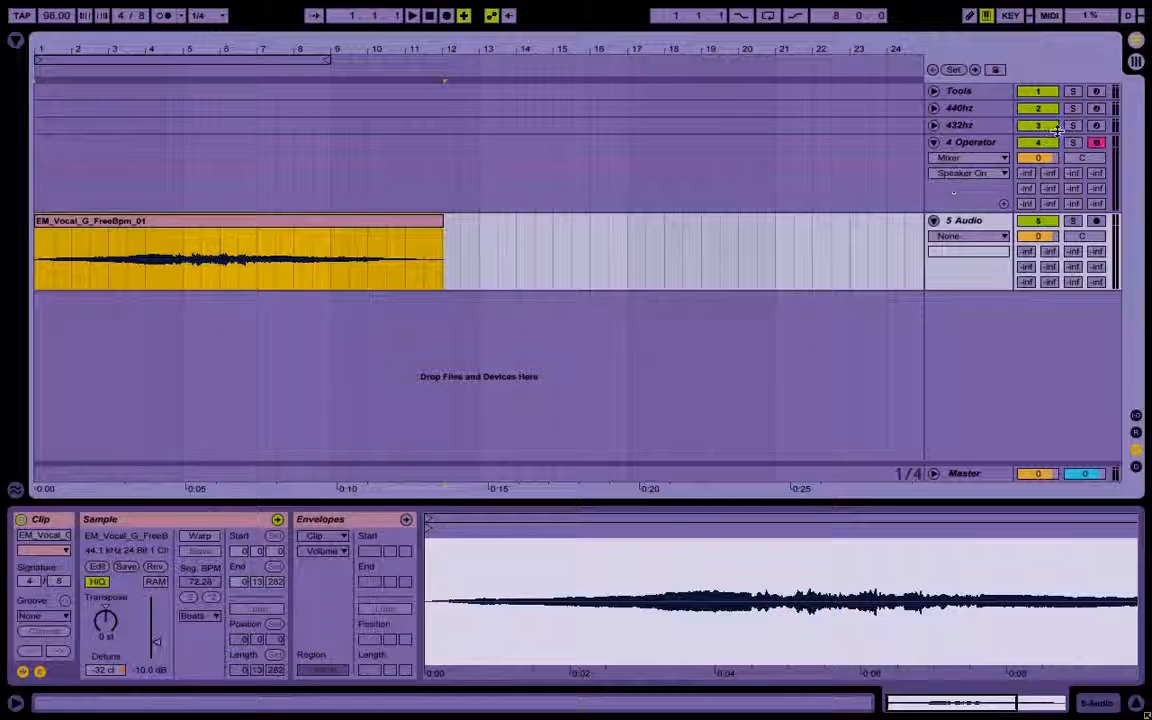
Set the coarse frequency of the Operator track's Frequency Shifter to -8 Hz.
click(958, 142)
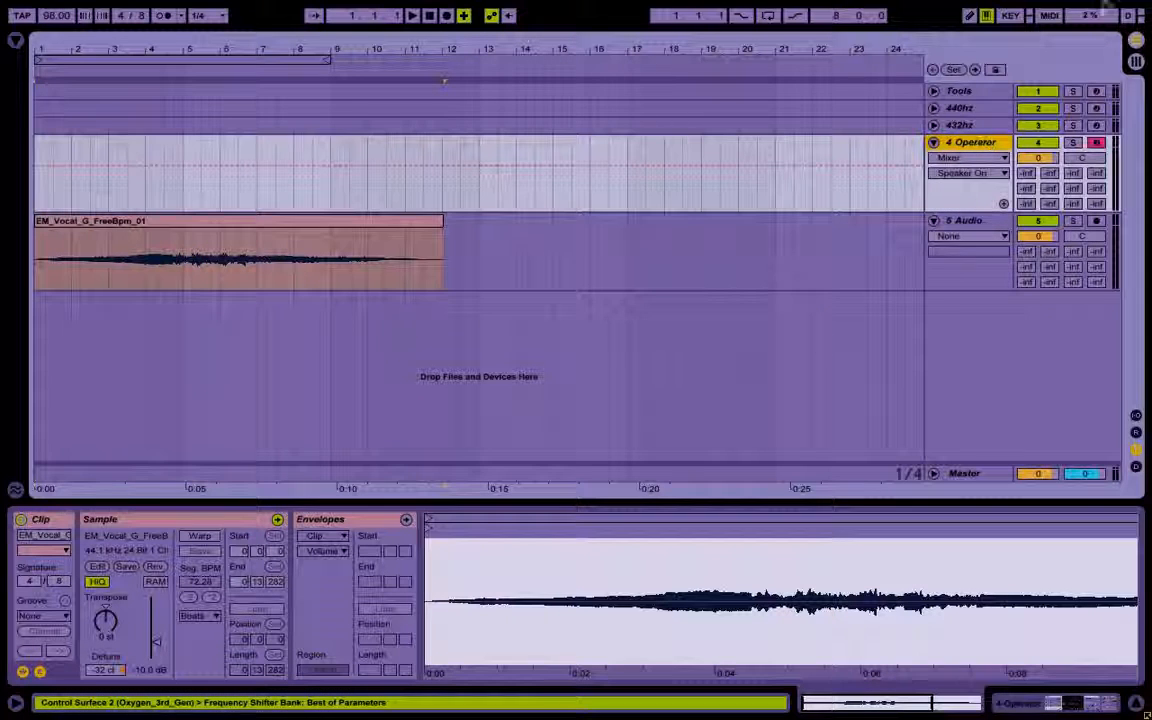
double_click(968, 143)
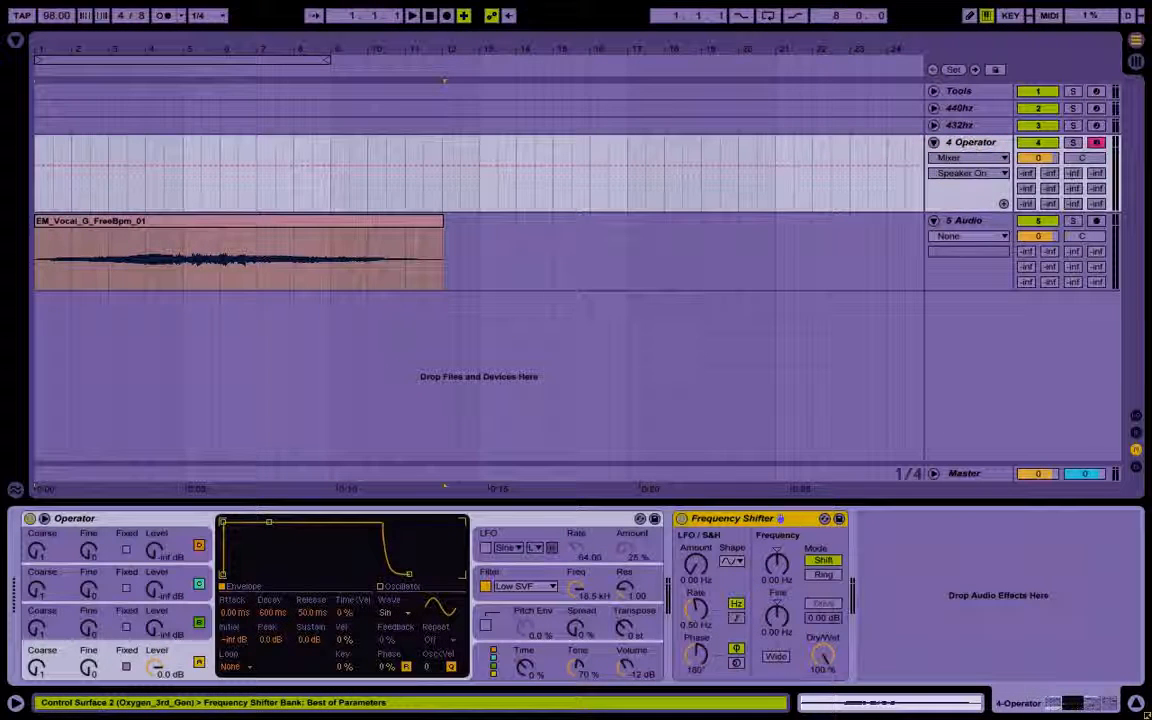
click(776, 563)
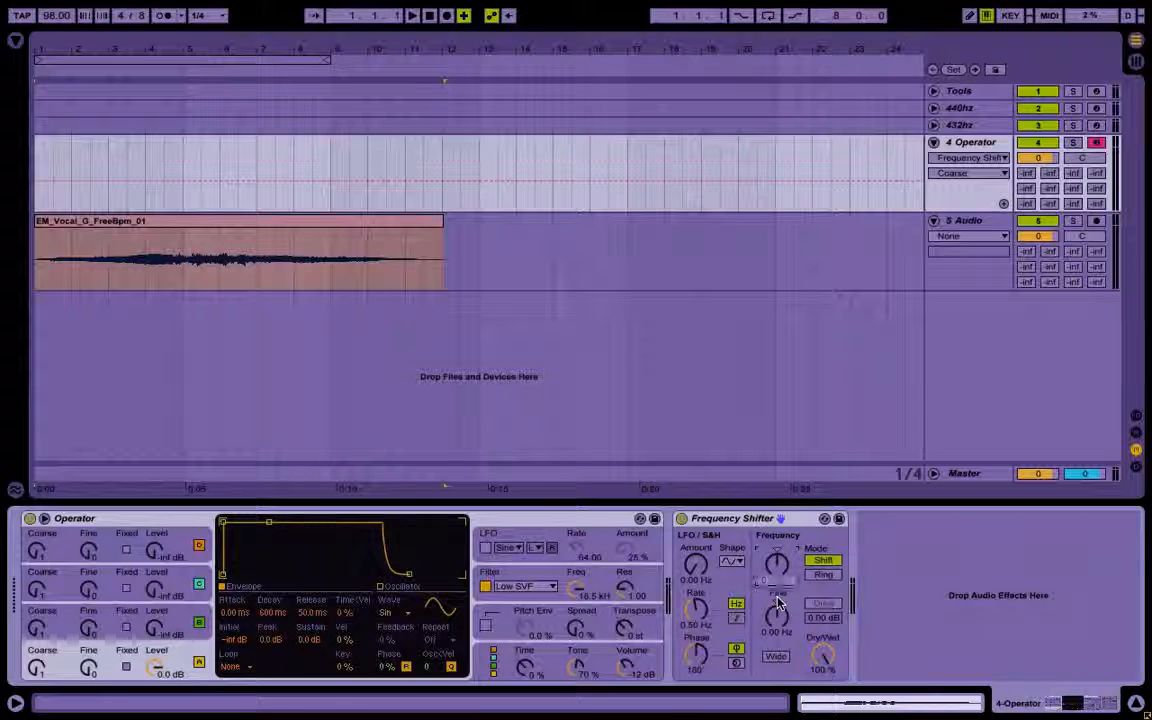
text(-8)
key(Return)
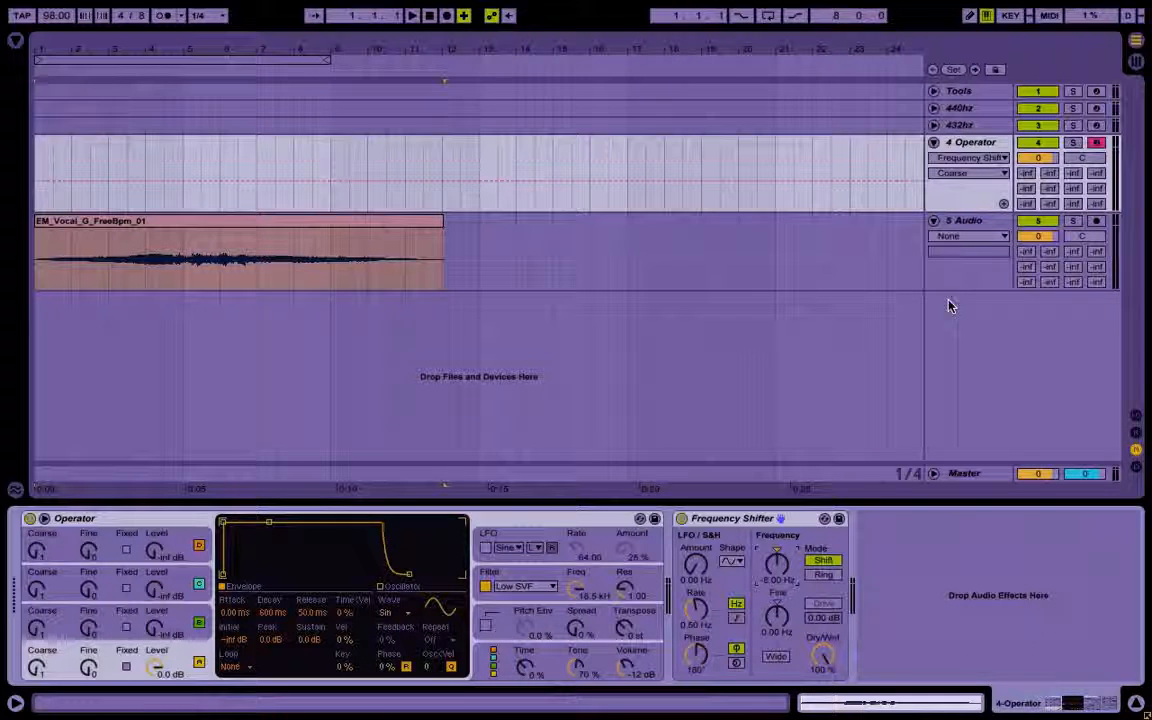
Duplicate the vocal audio track and copy the Operator track's Frequency Shifter onto the duplicate.
click(950, 260)
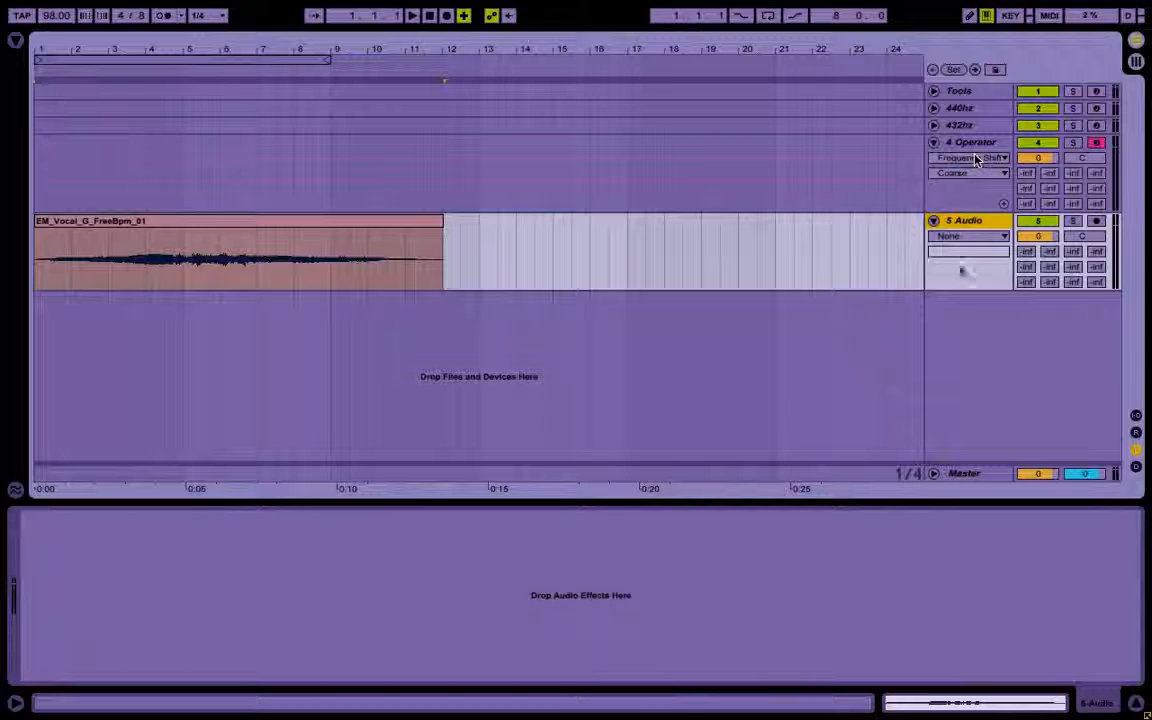
key(ctrl+d)
click(878, 145)
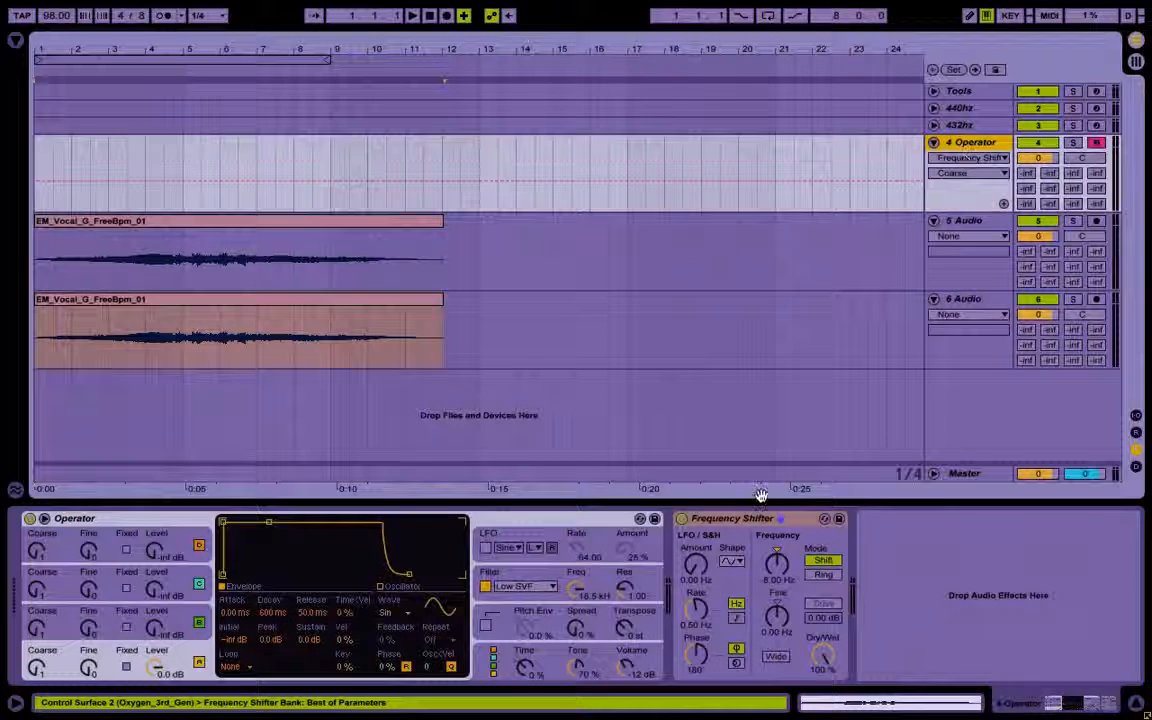
click(920, 327)
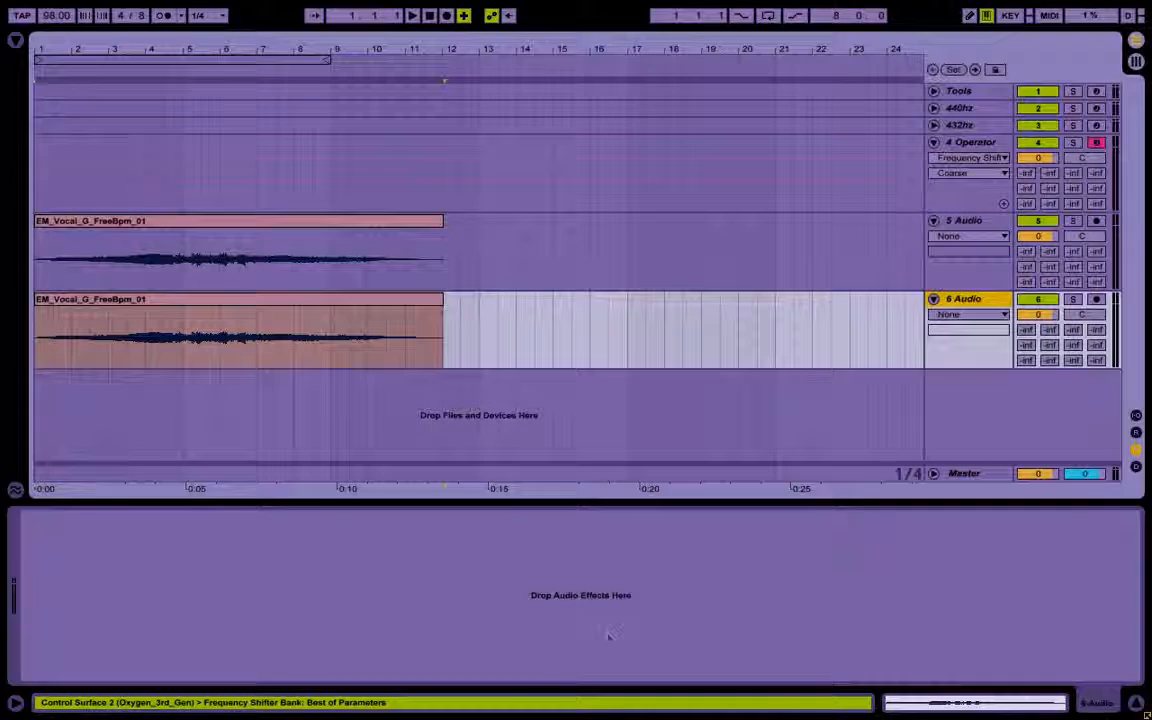
key(ctrl+v)
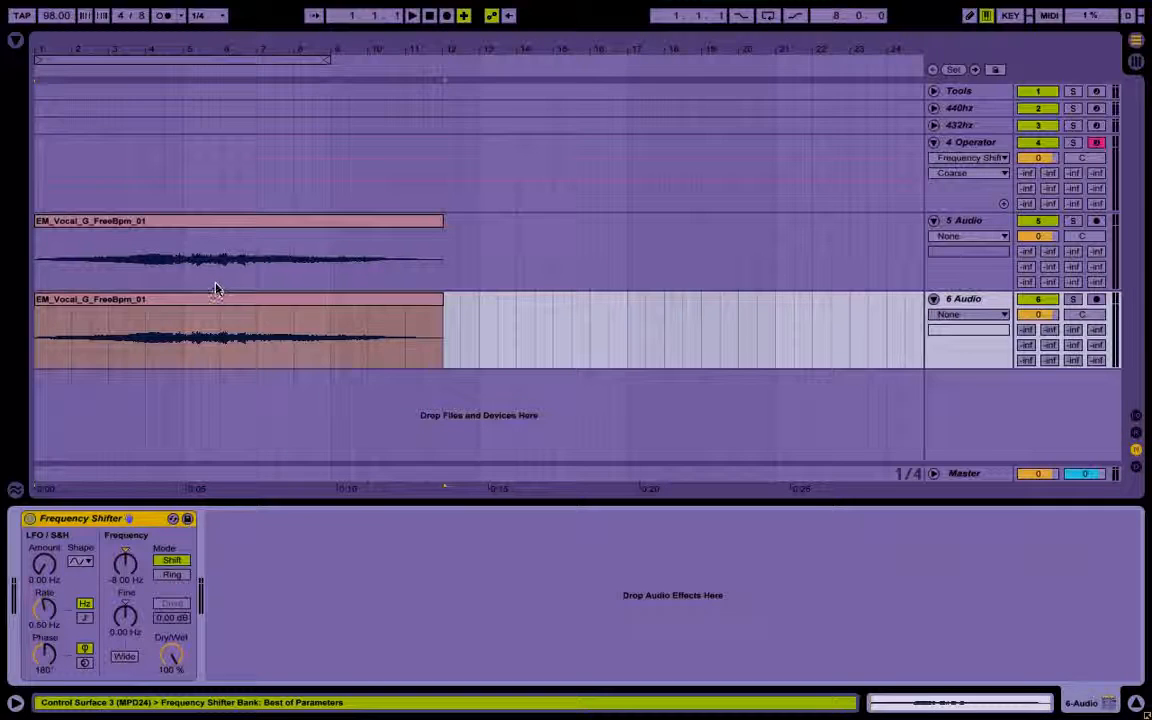
Reset the duplicated vocal clip's detune to 0 ct, mute the original vocal track and play the frequency-shifted version.
double_click(217, 297)
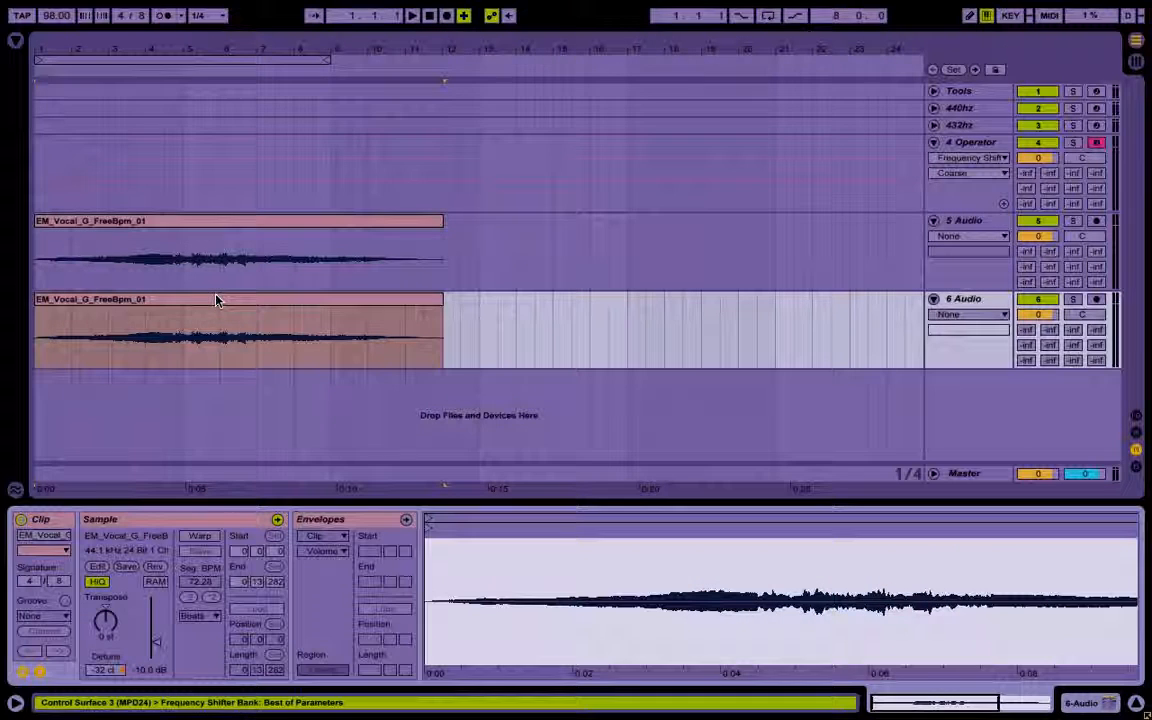
click(121, 671)
click(1041, 222)
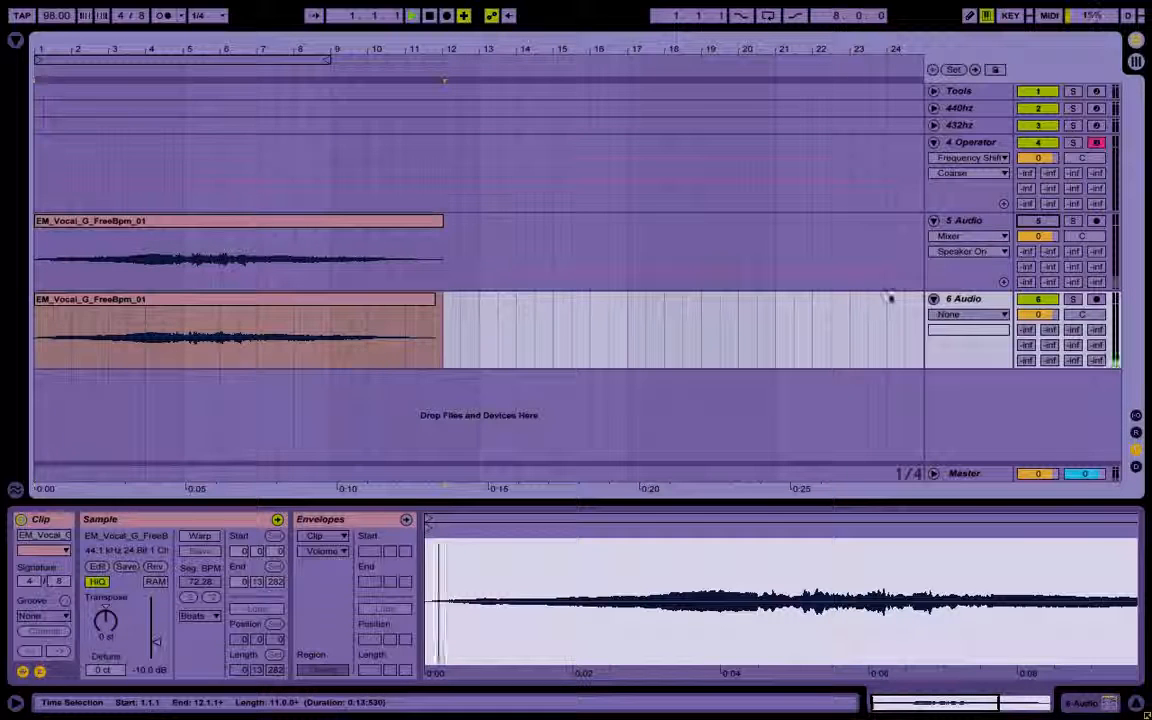
key(space)
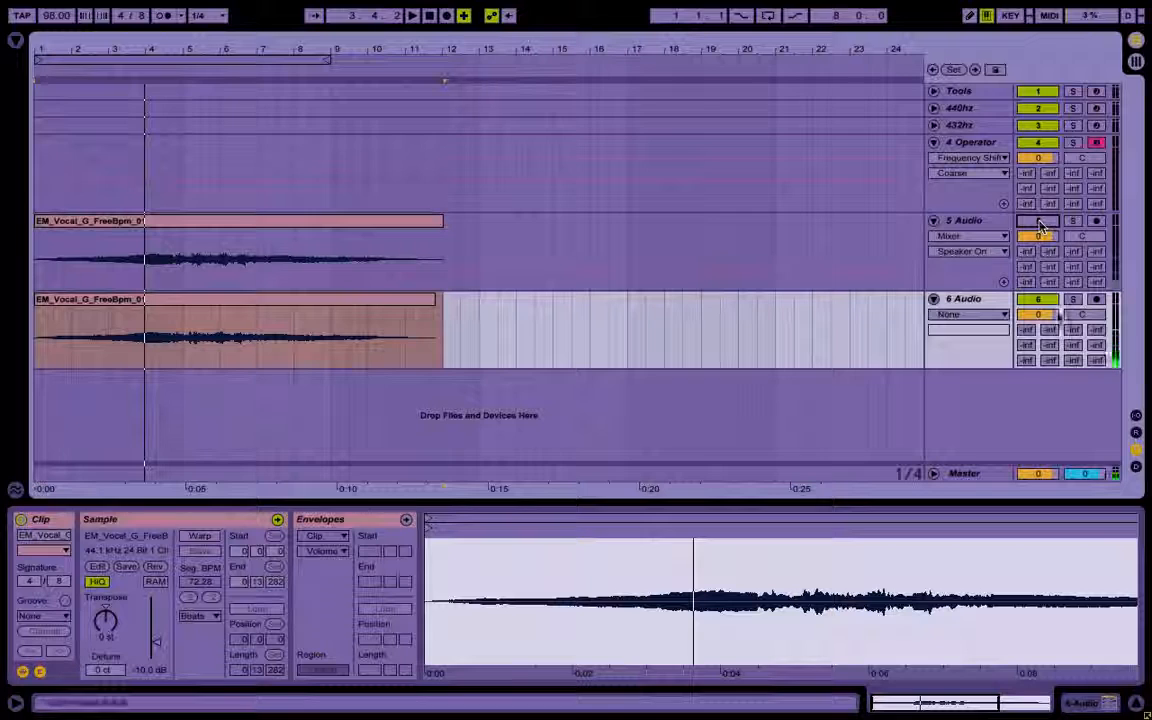
Mute the frequency-shifted duplicate, unmute the original vocal track and play the detuned version for comparison.
click(1049, 287)
click(1046, 300)
click(1037, 222)
key(space)
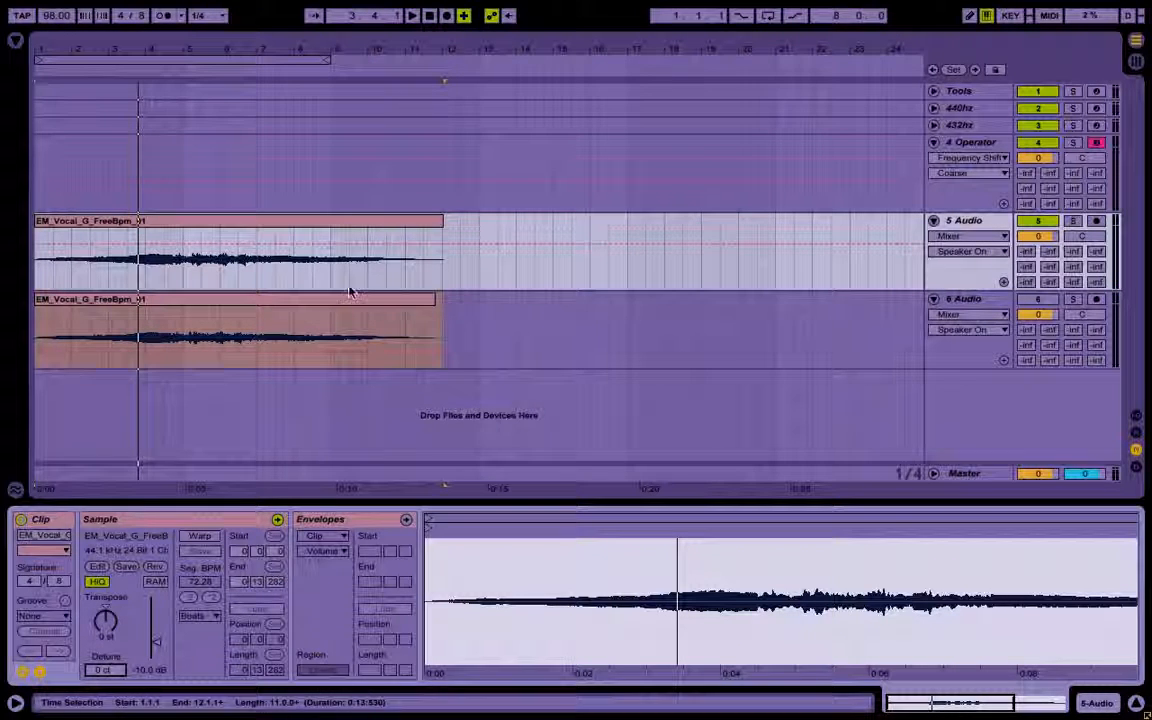
Delete both vocal audio tracks and select the Frequency Shifter on the Operator track.
click(970, 299)
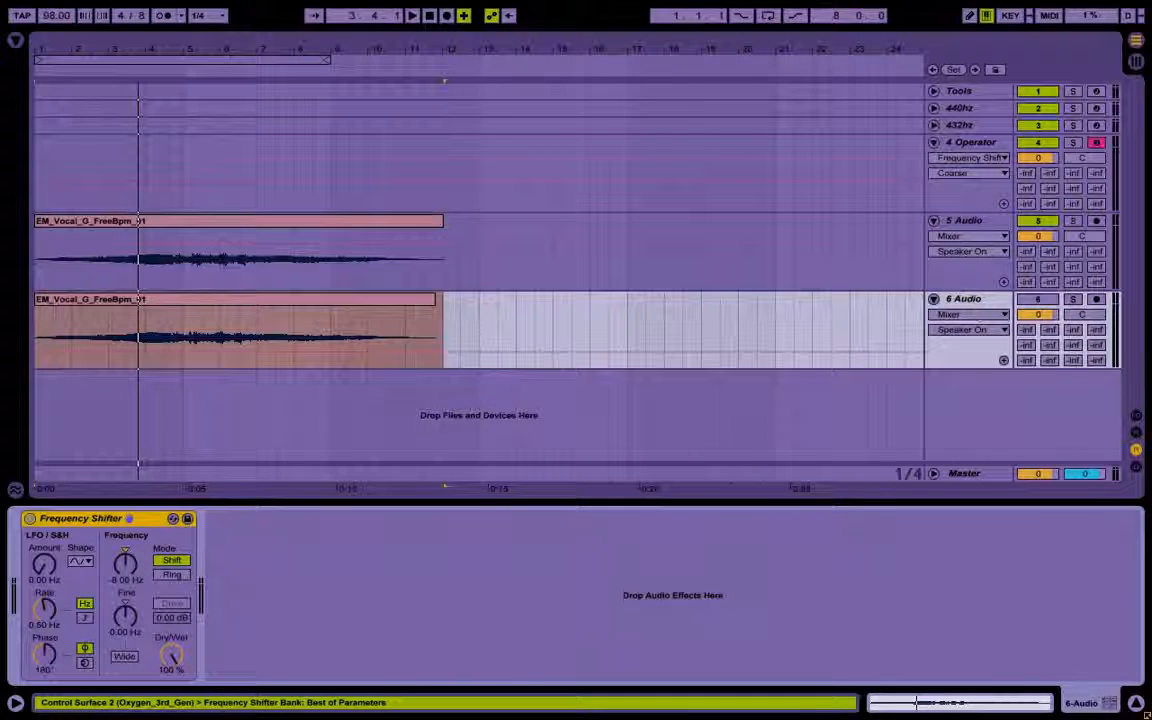
click(969, 221)
click(969, 301)
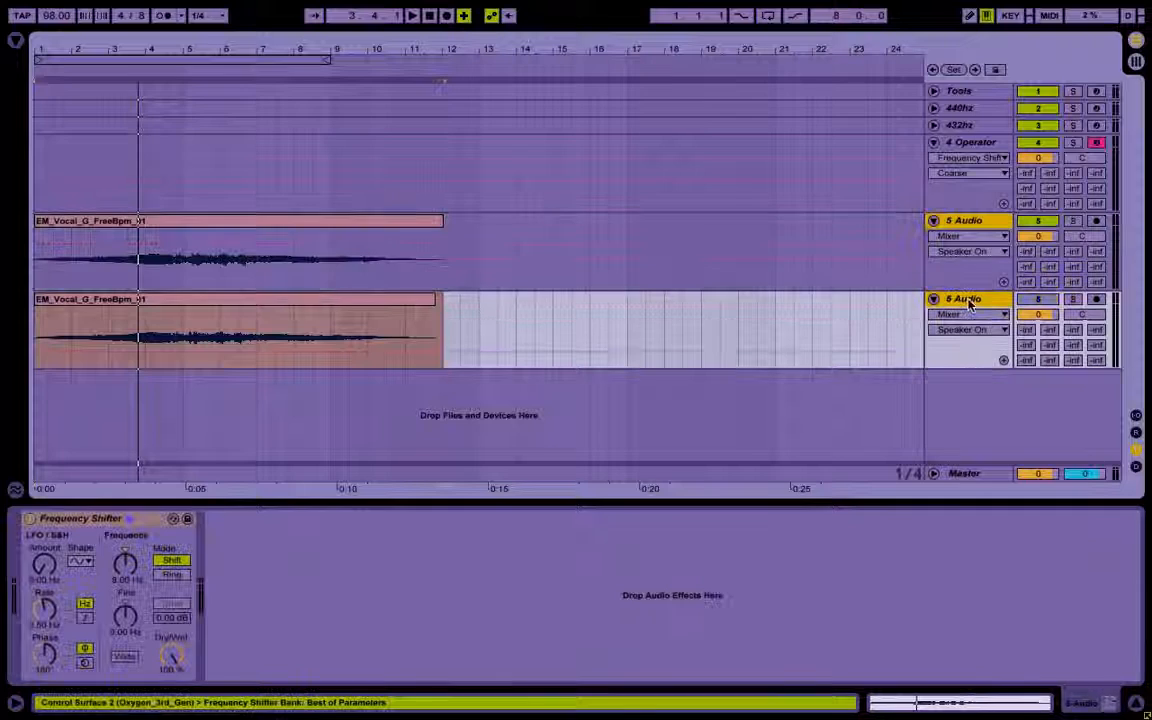
key(Delete)
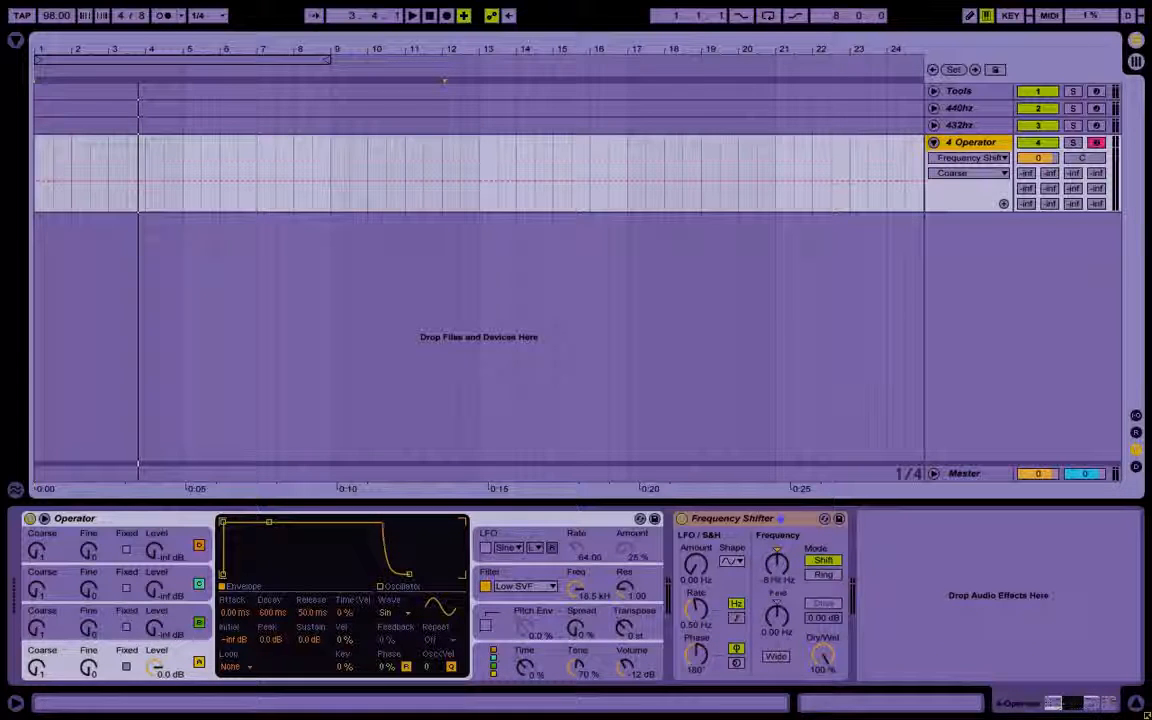
click(748, 521)
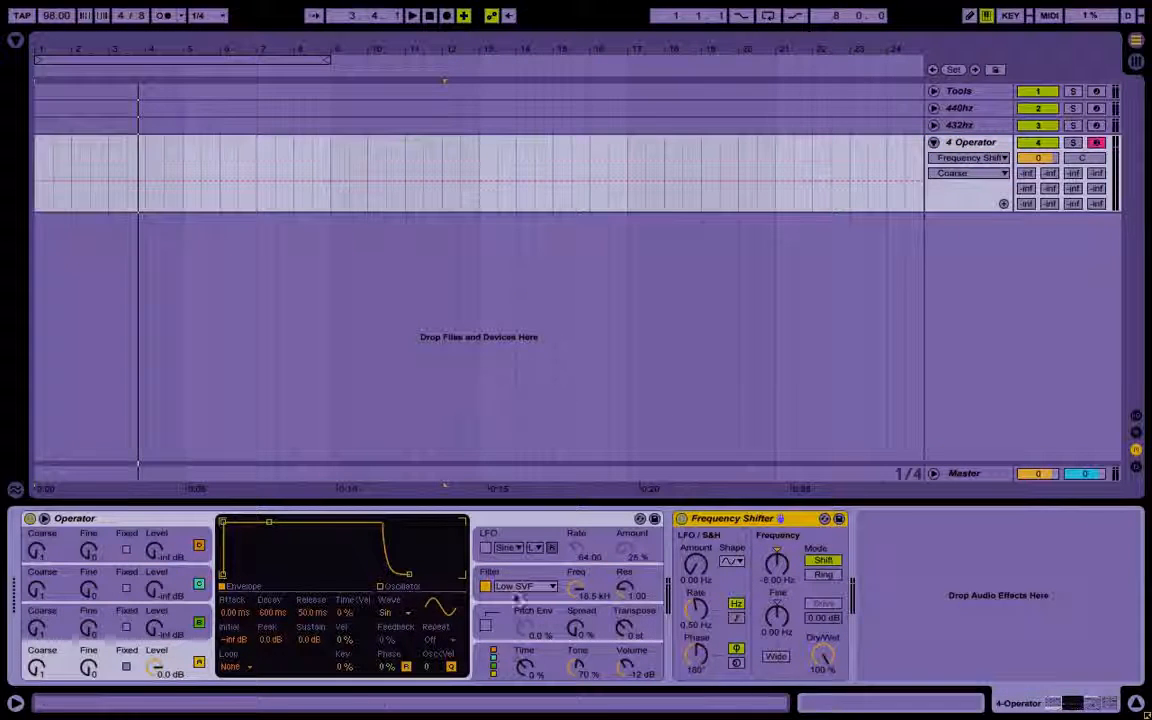
Arm the 440hz track, play test notes and examine the A4 peak in its Voxengo SPAN analyzer.
click(974, 110)
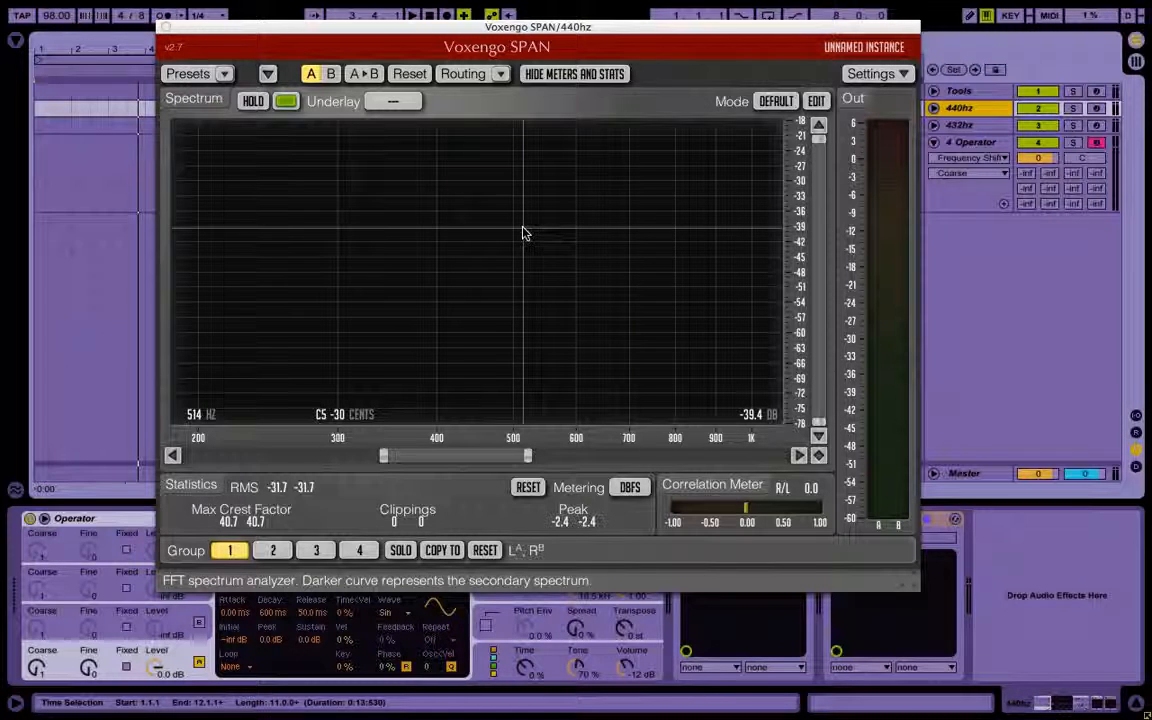
click(1096, 108)
key(a)
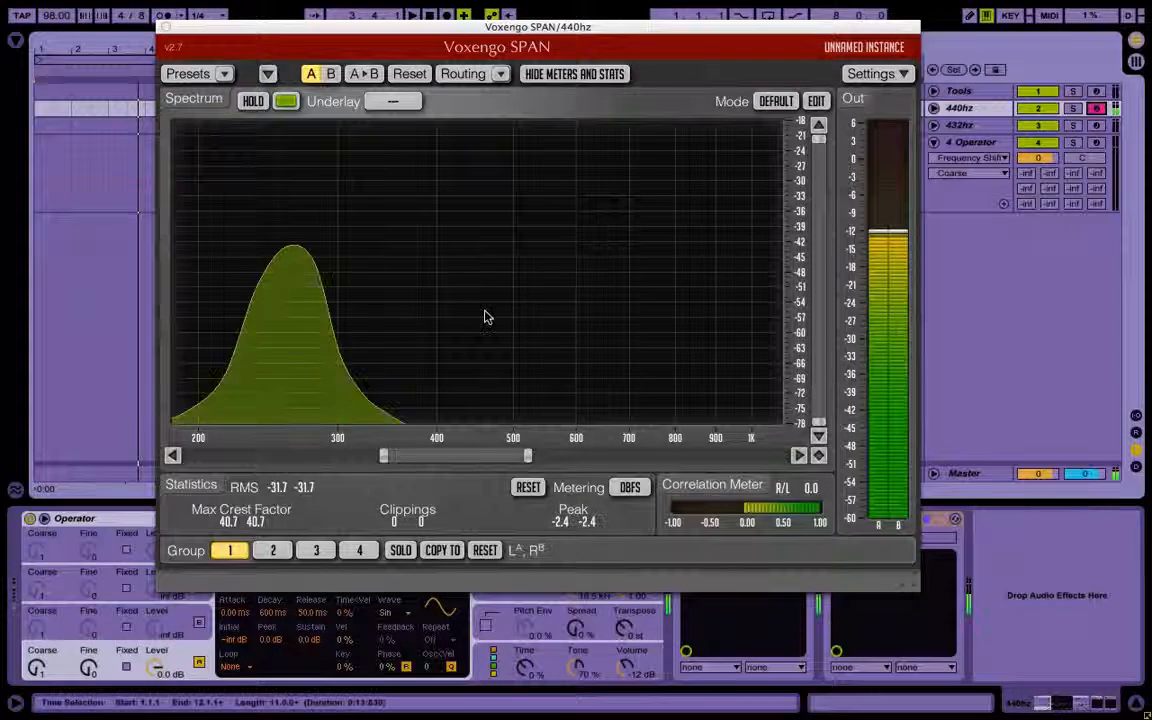
key(h)
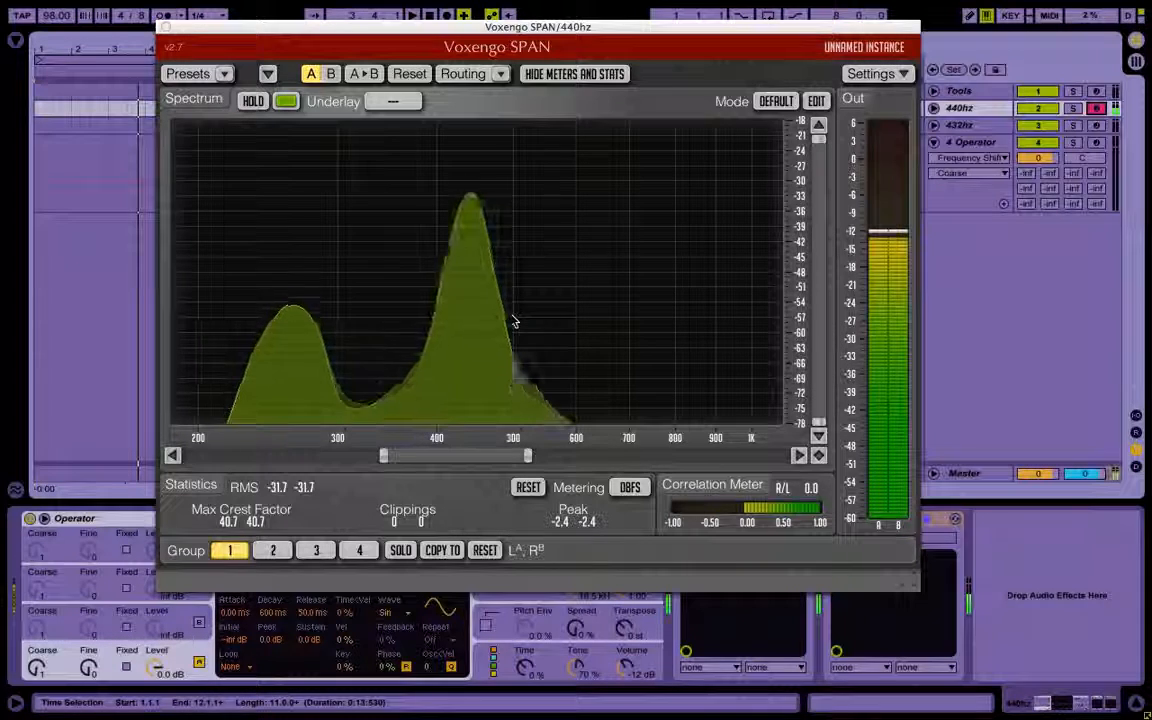
key(h)
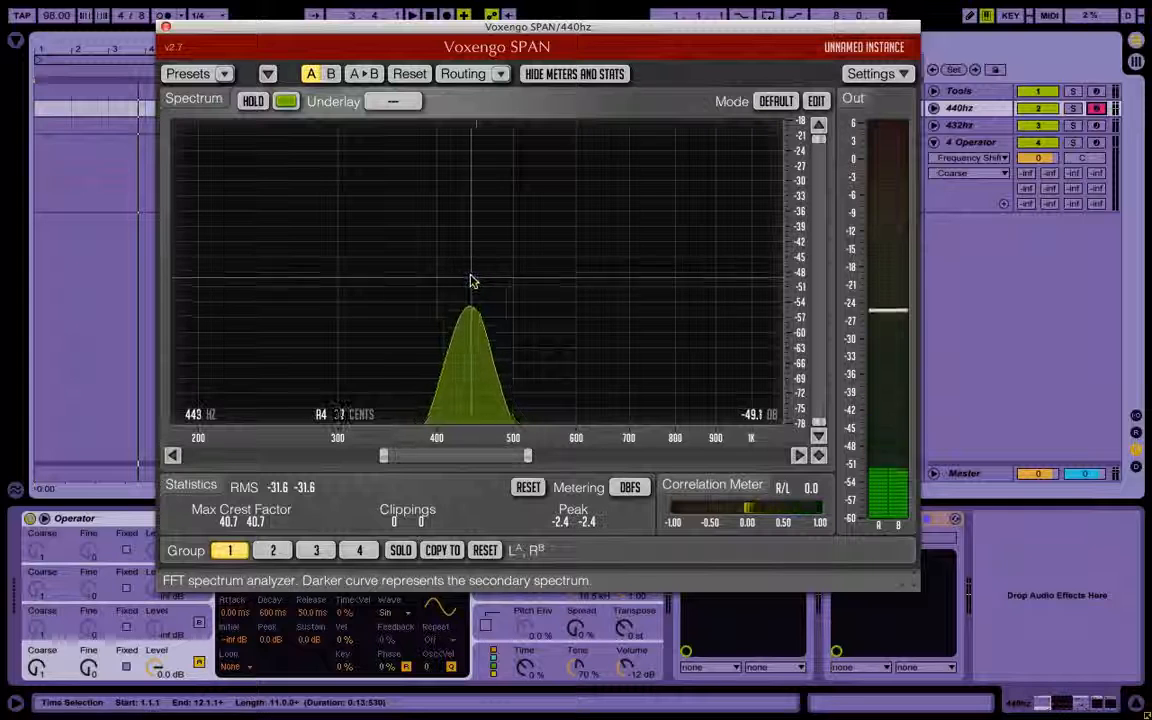
key(h)
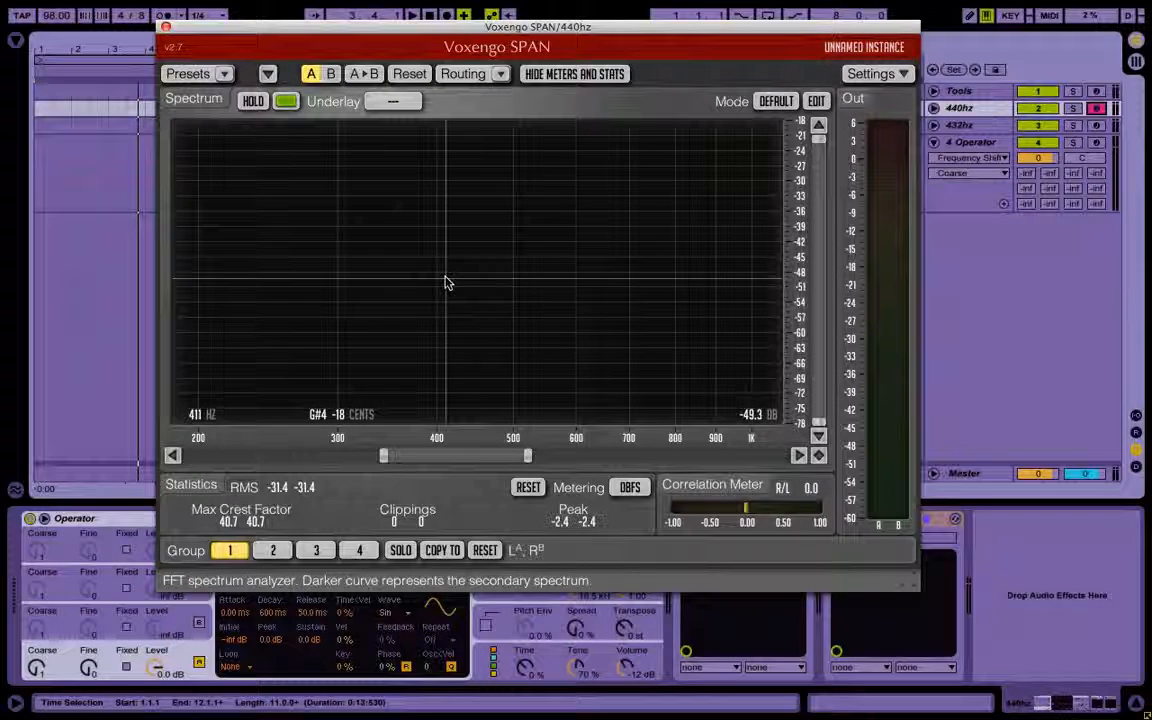
key(h)
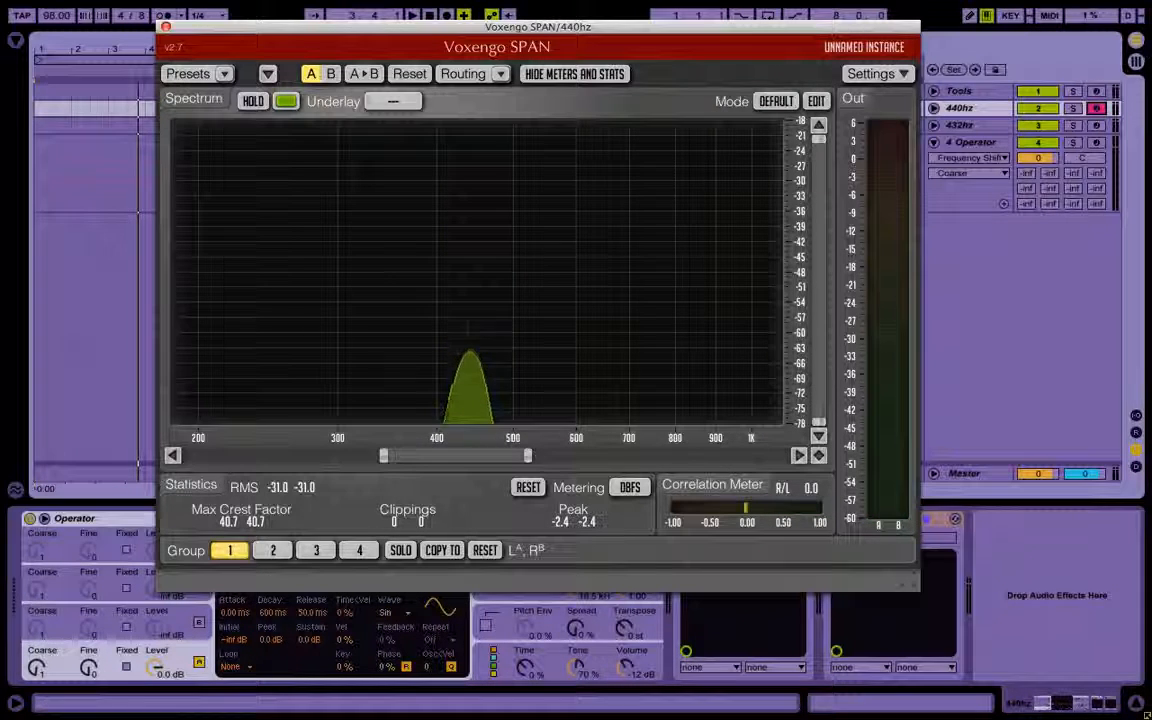
Arm the 432hz track, play test notes and examine the retuned A4 peak in its Voxengo SPAN analyzer.
click(981, 126)
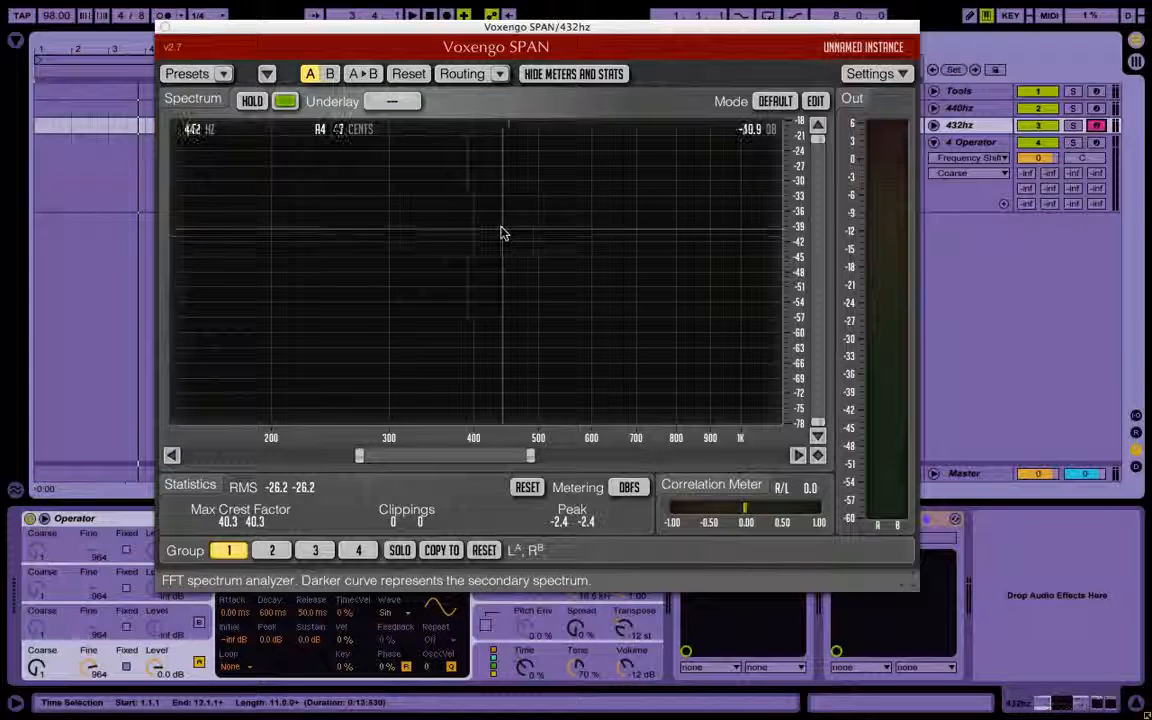
key(h)
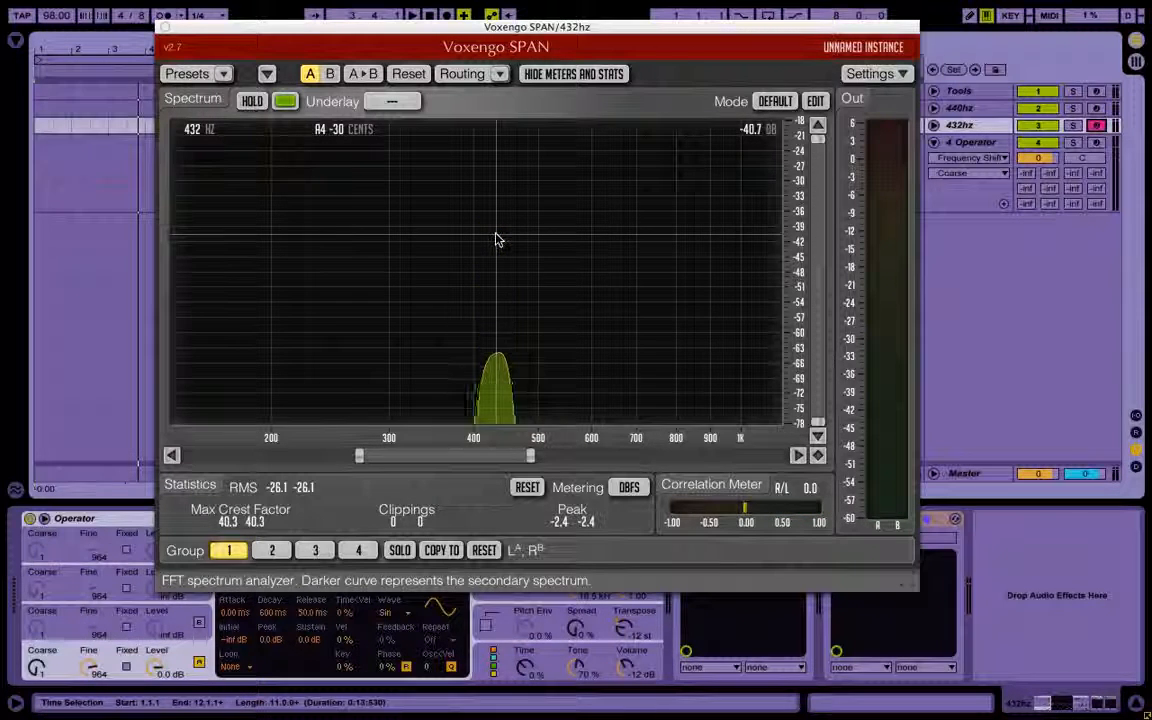
key(x)
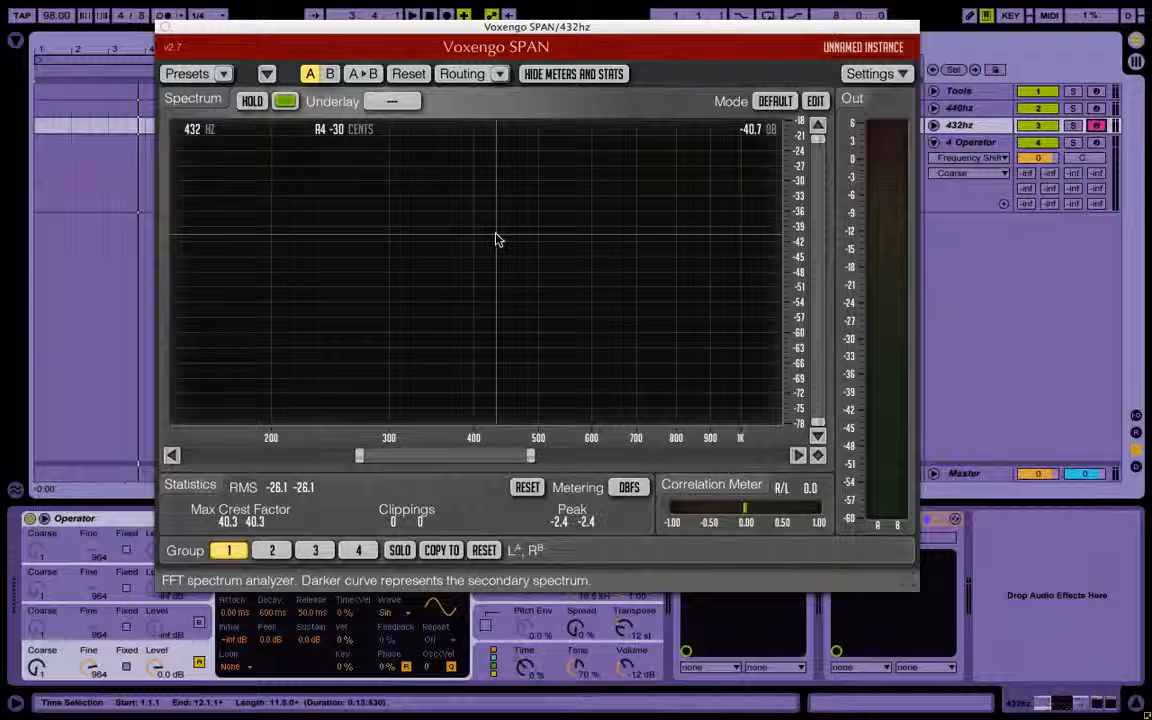
key(h)
key(h)
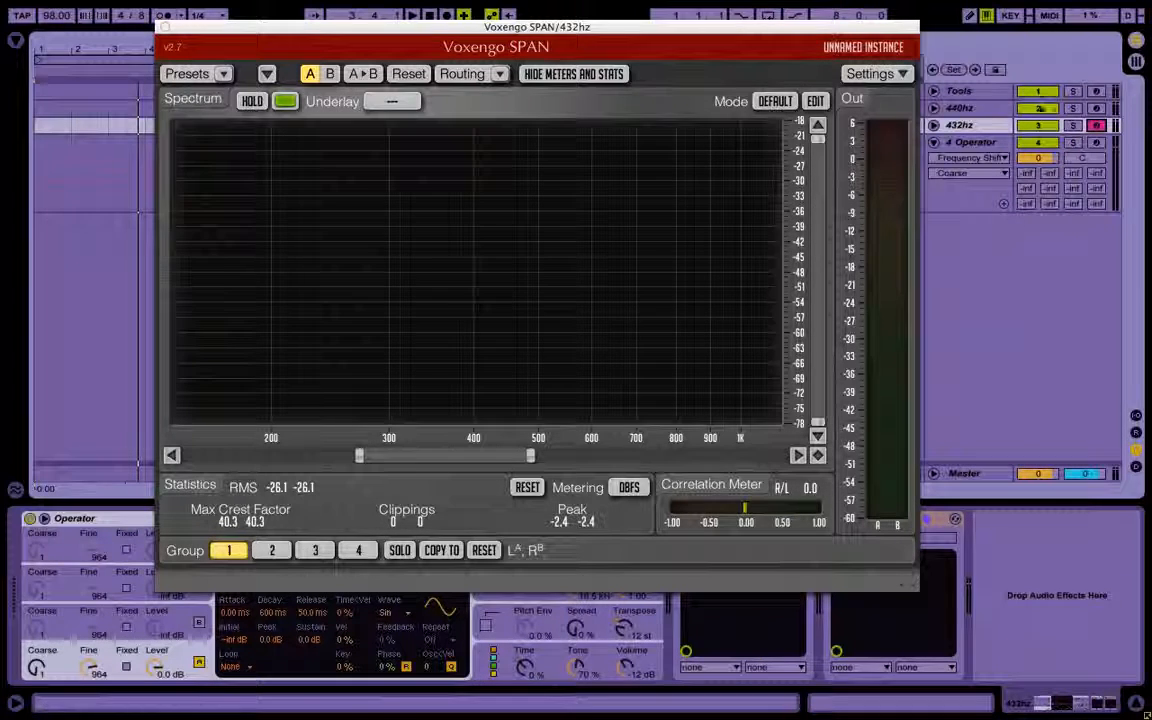
Close the SPAN window and delete the Voxengo SPAN device from the 432hz track.
click(165, 27)
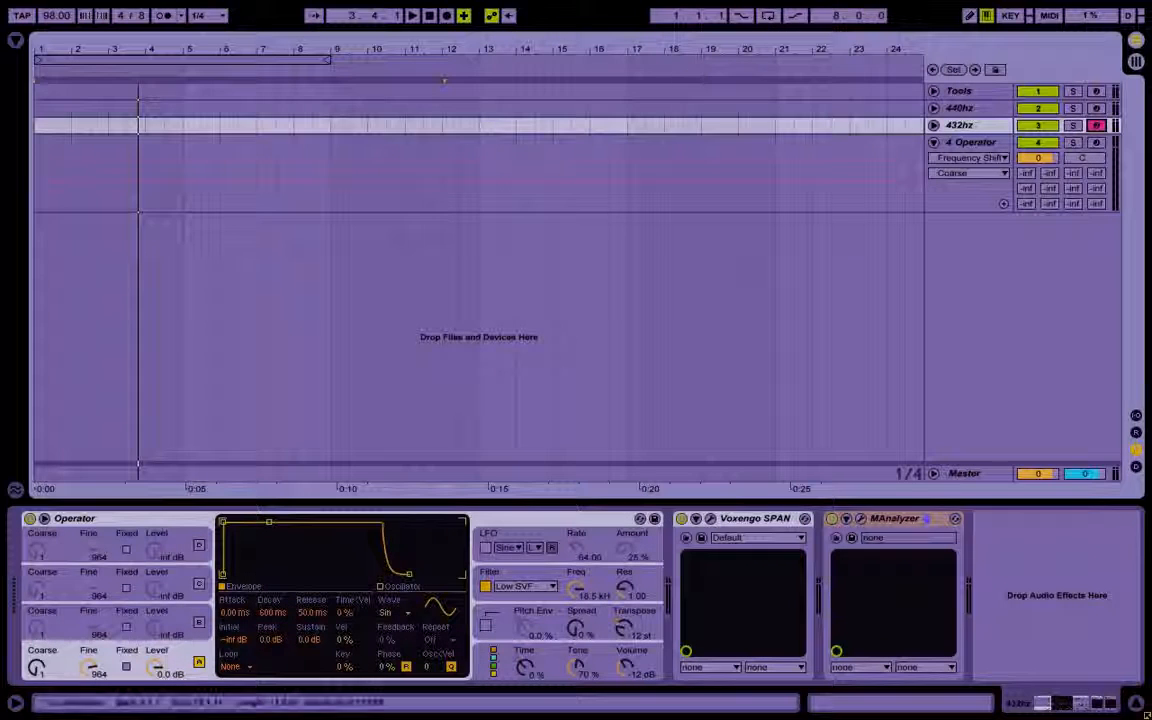
click(975, 143)
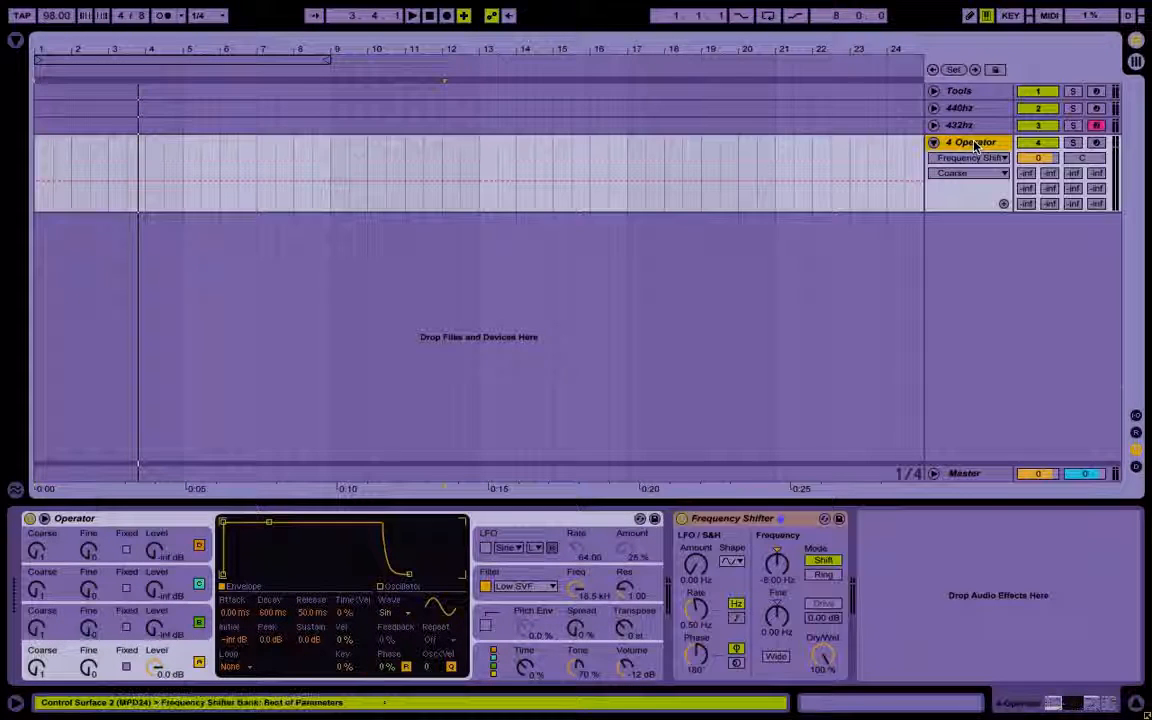
click(870, 124)
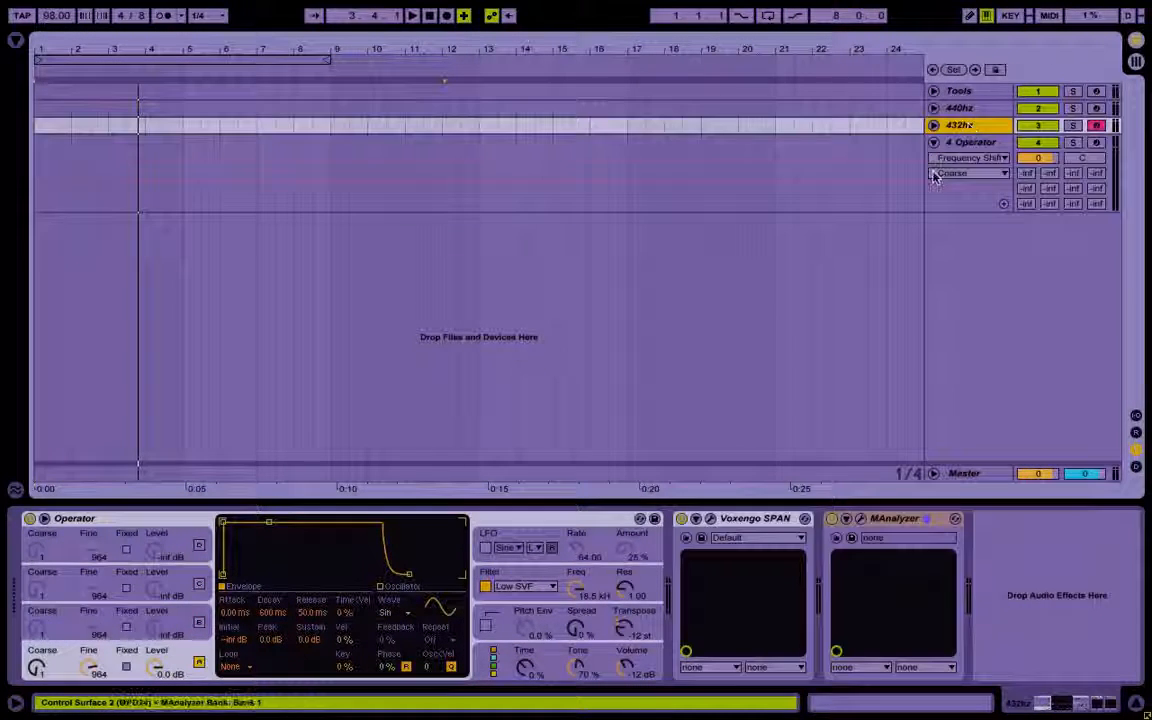
click(732, 519)
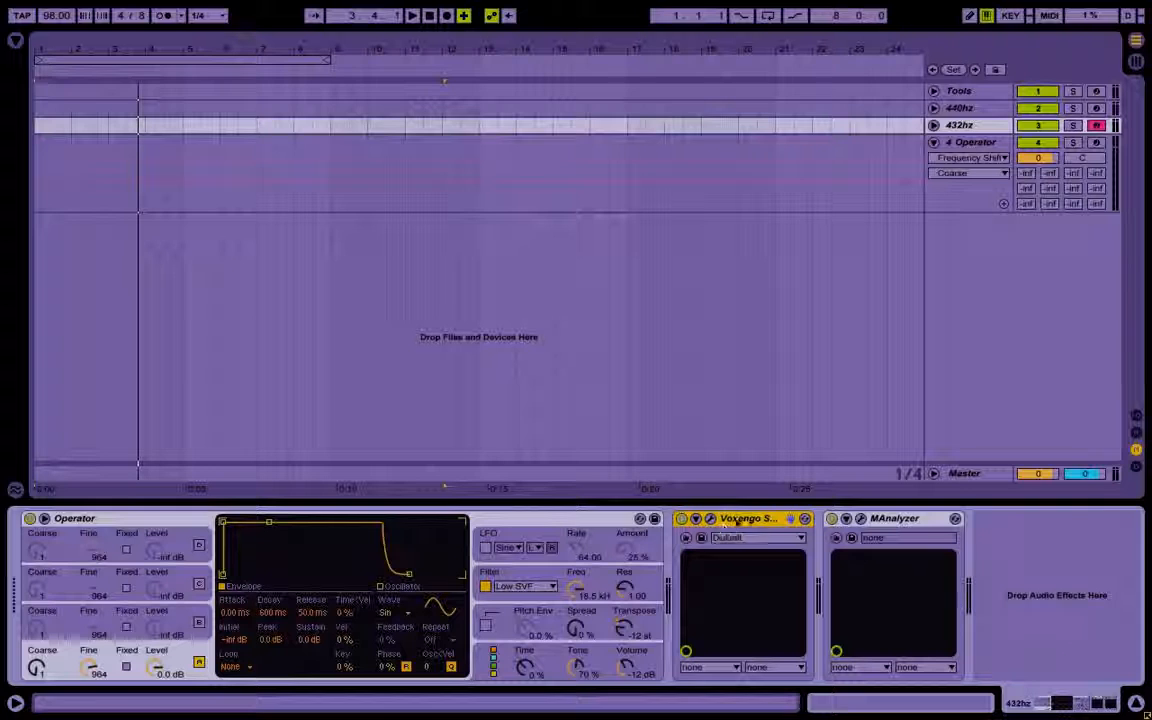
key(Delete)
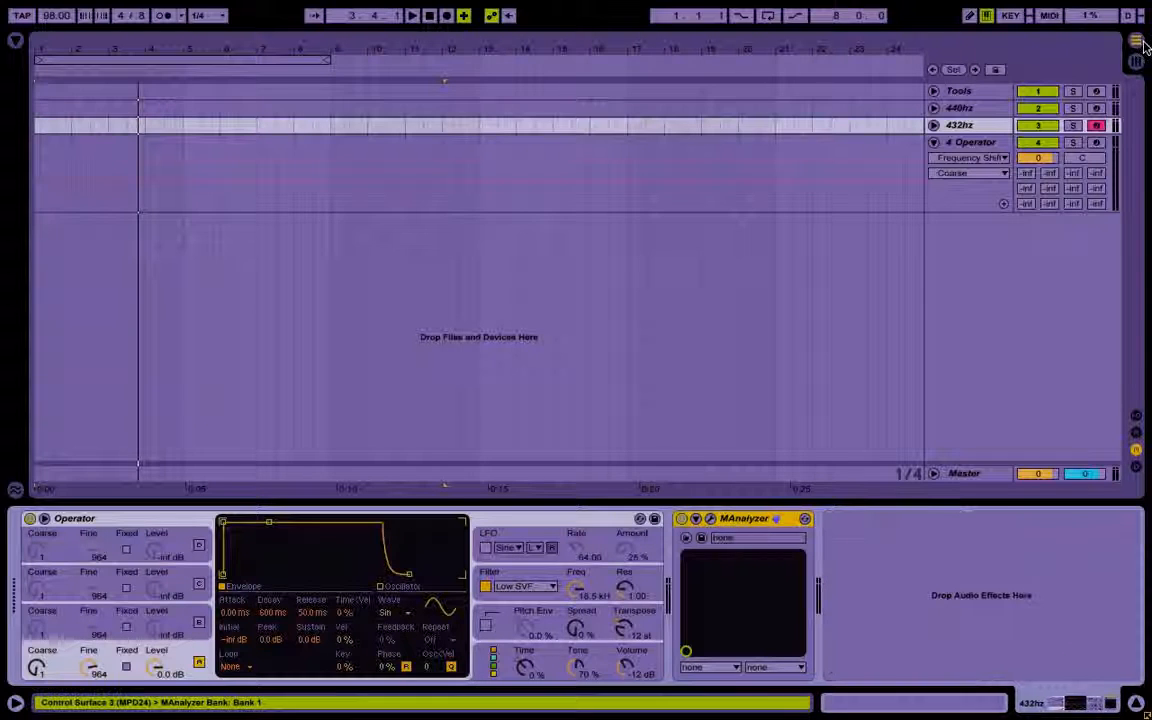
Delete the Voxengo SPAN device from the 440hz track as well.
click(965, 112)
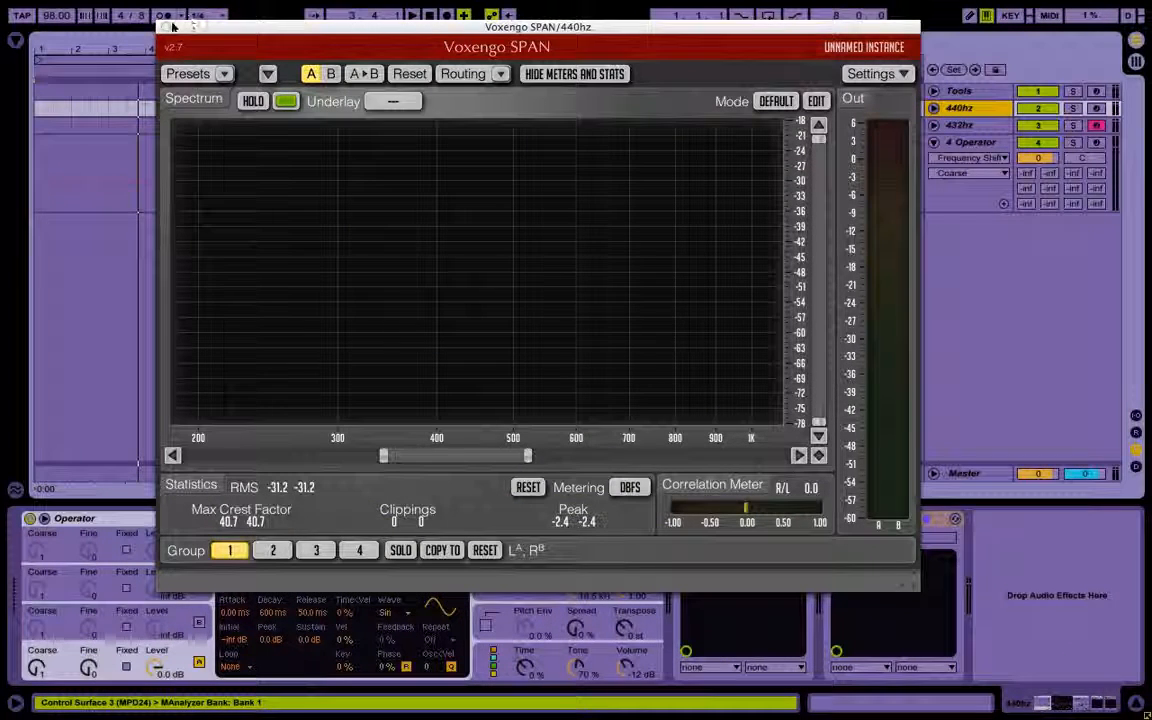
click(169, 27)
click(748, 520)
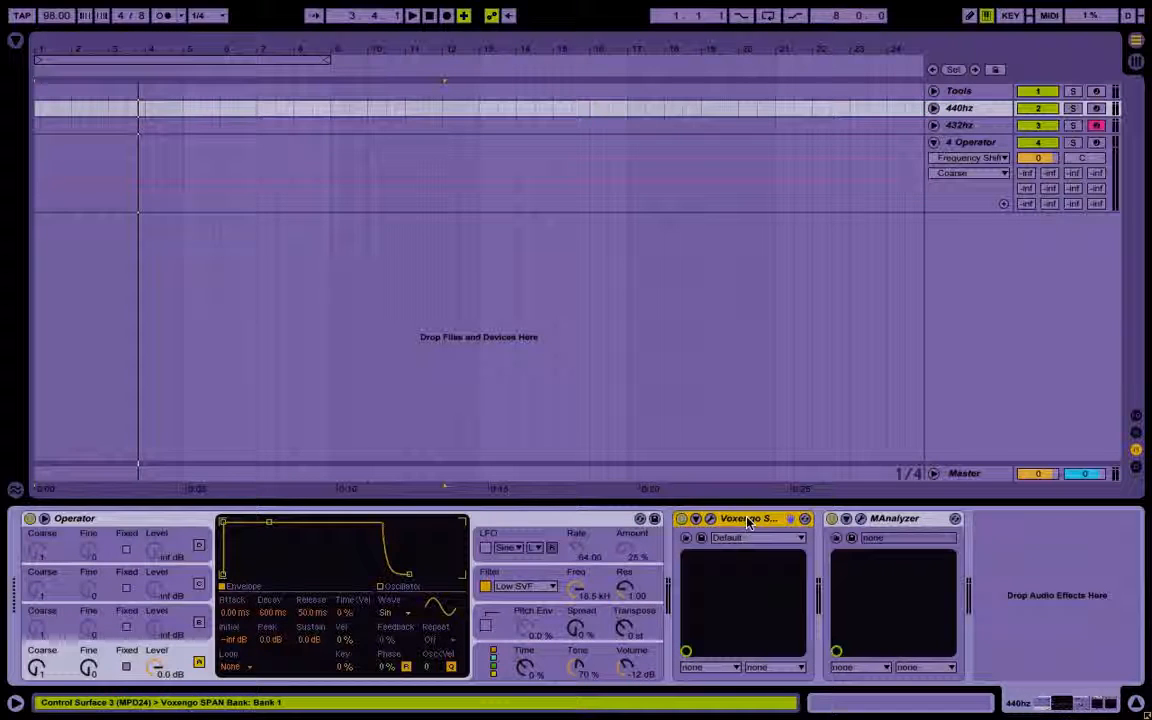
key(Delete)
On the 432hz track, play A in several octaves and examine the peak frequencies in MAnalyzer.
click(963, 128)
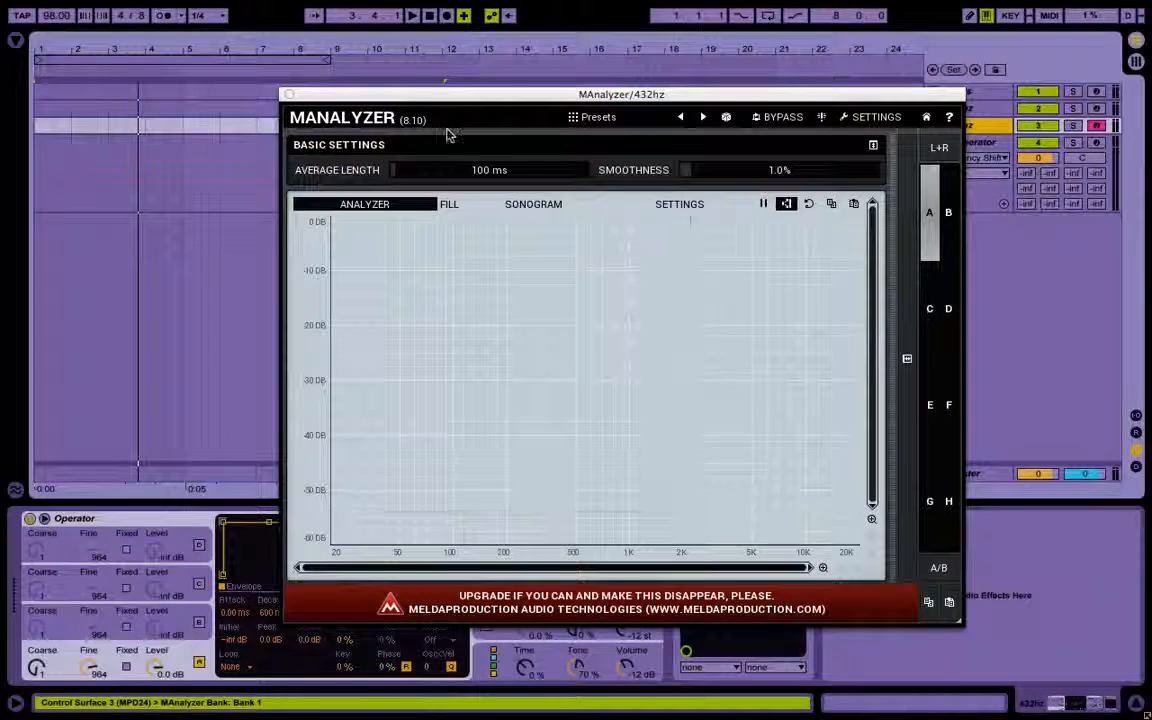
drag(442, 104, 344, 47)
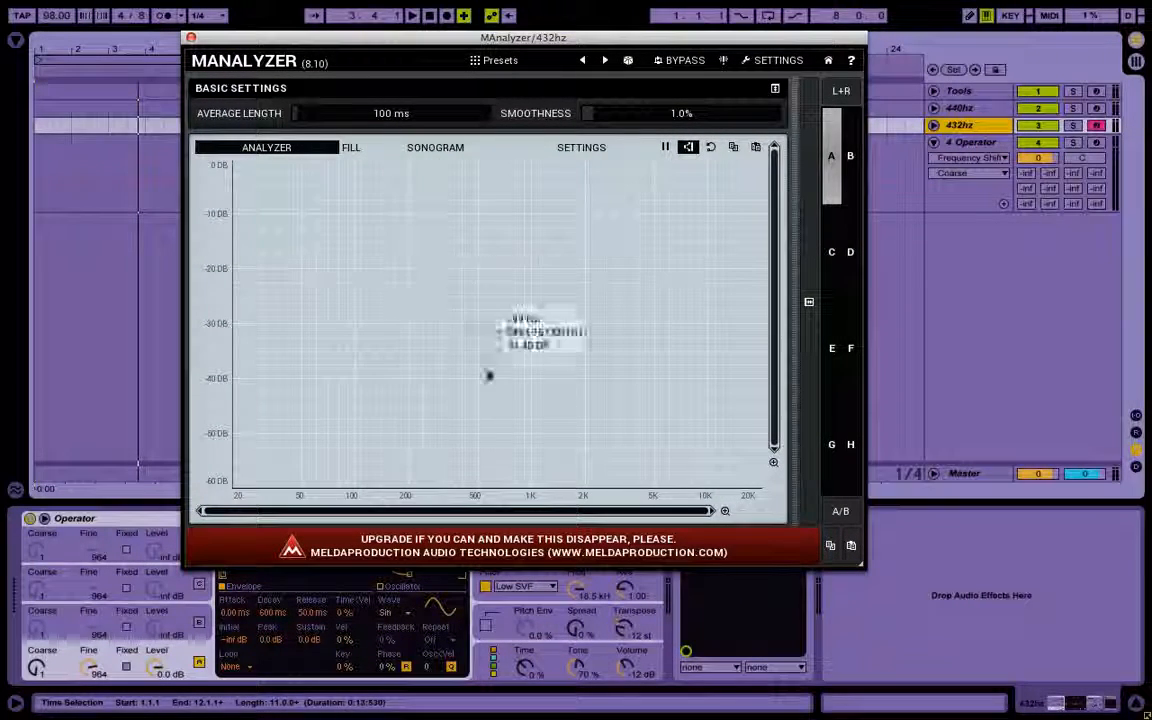
key(z)
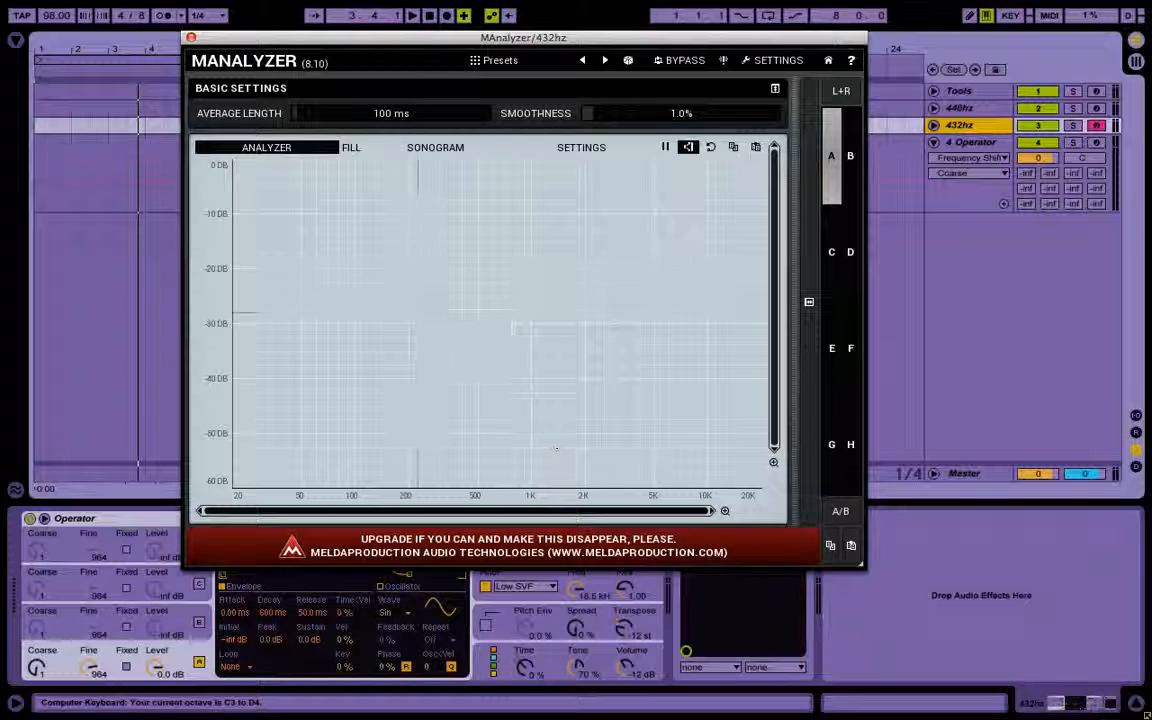
key(h)
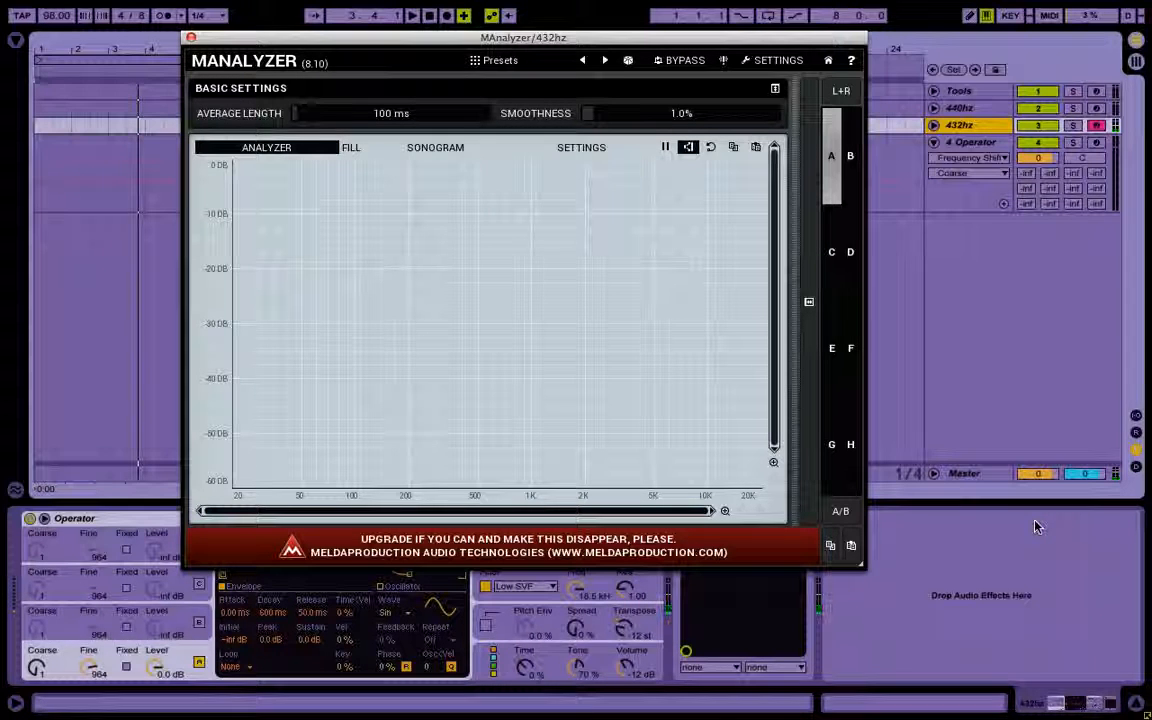
key(x)
key(h)
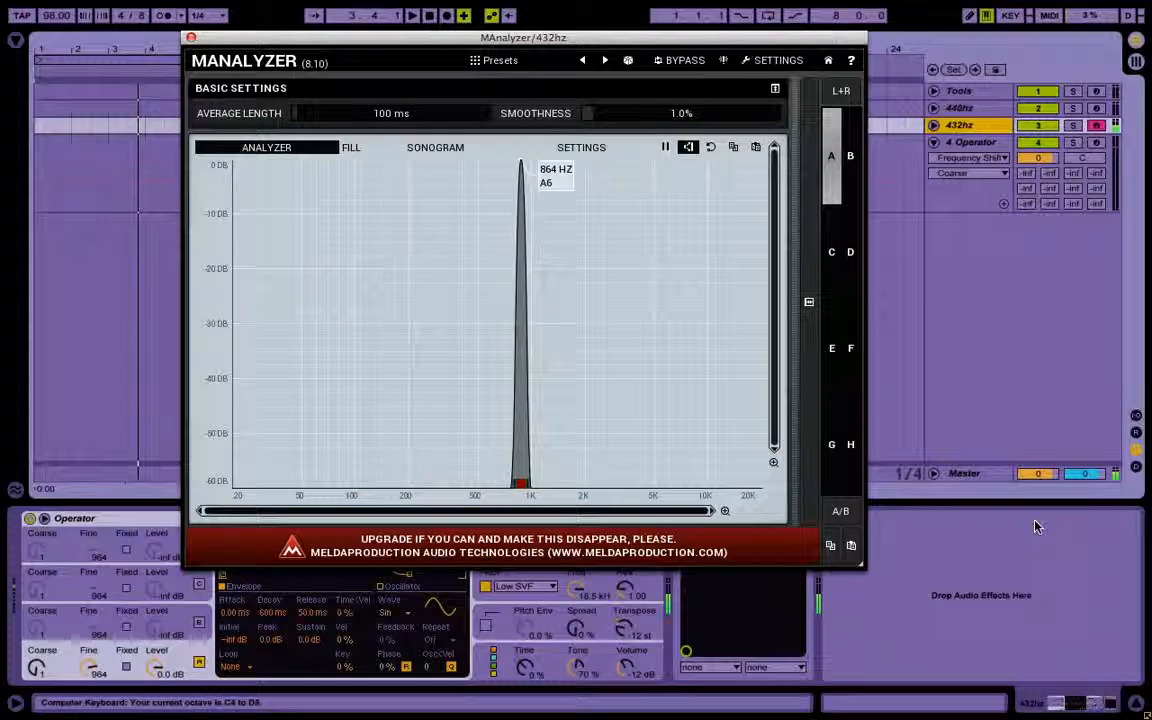
key(z)
key(z)
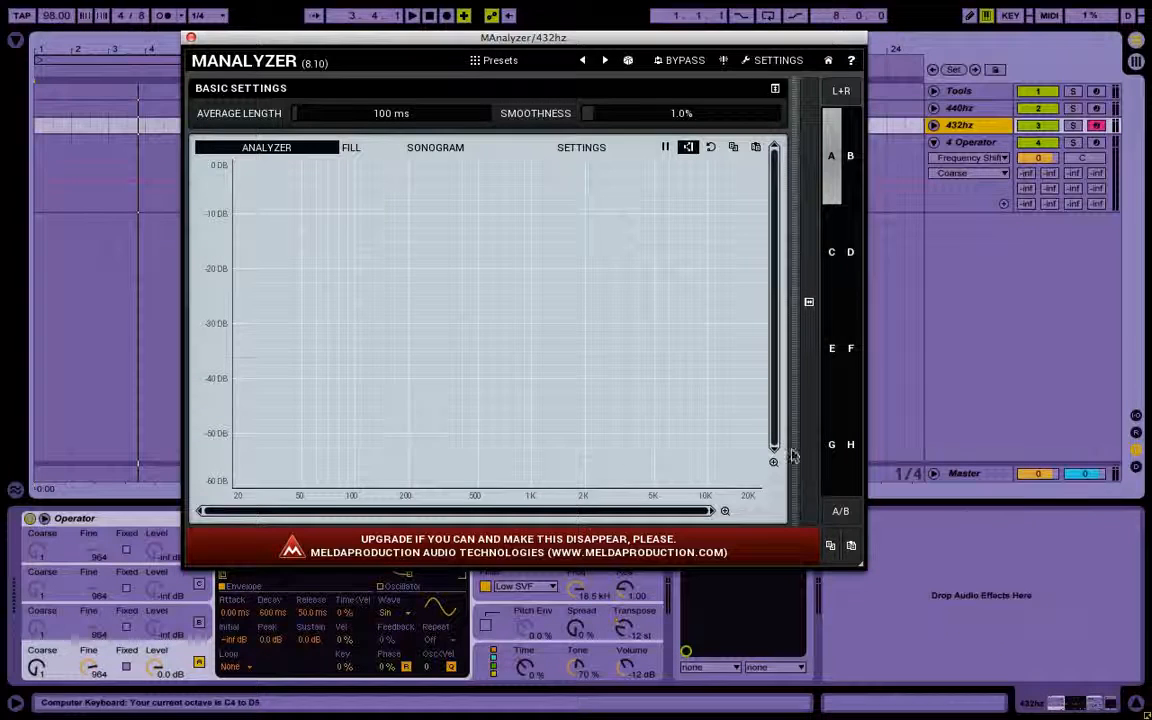
key(h)
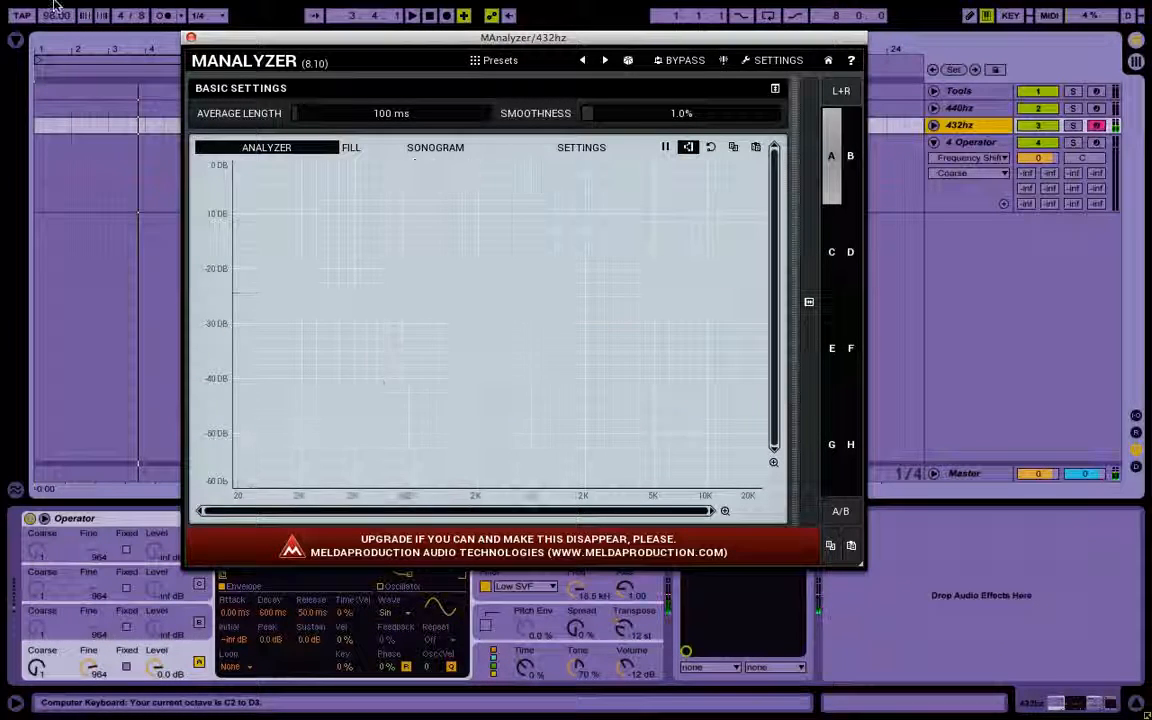
click(190, 37)
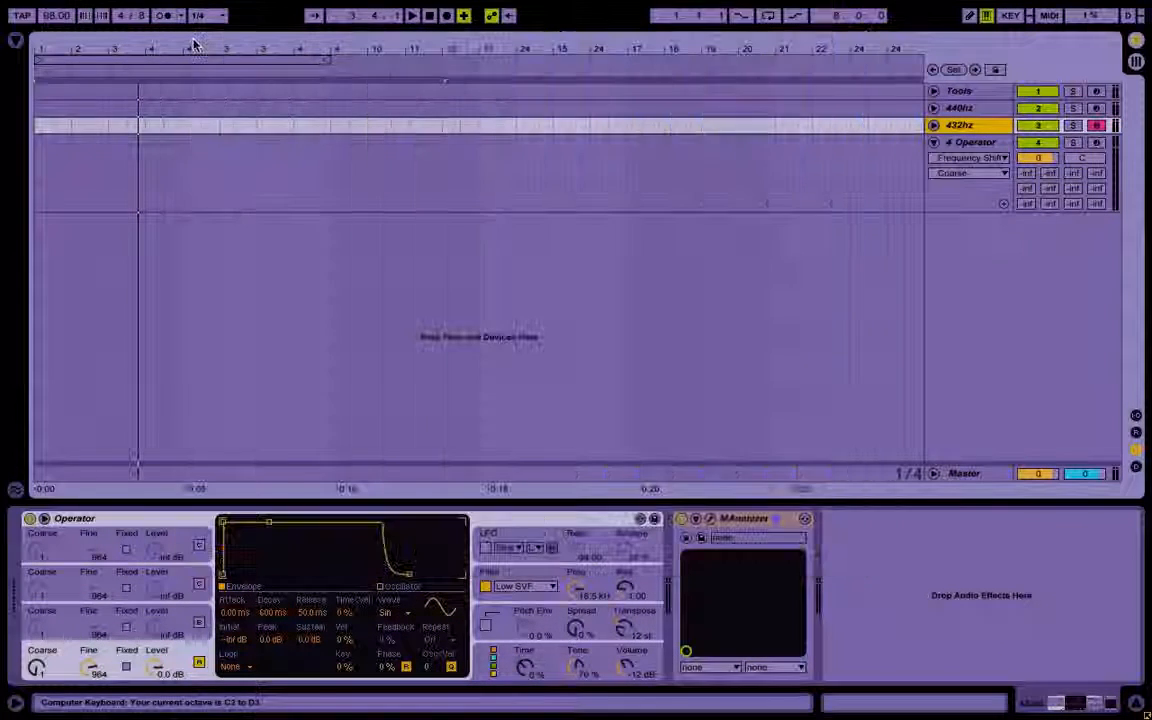
Copy MAnalyzer from the 432hz track to the 4 Operator track, placing it after the Frequency Shifter.
click(959, 145)
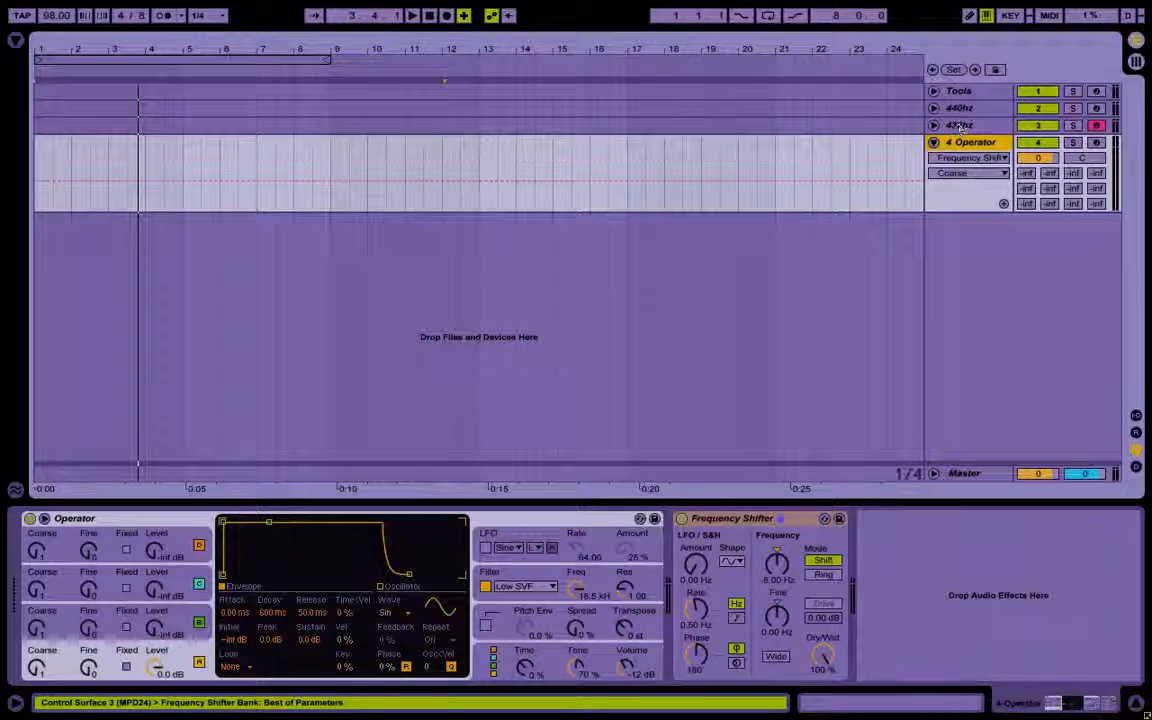
click(959, 125)
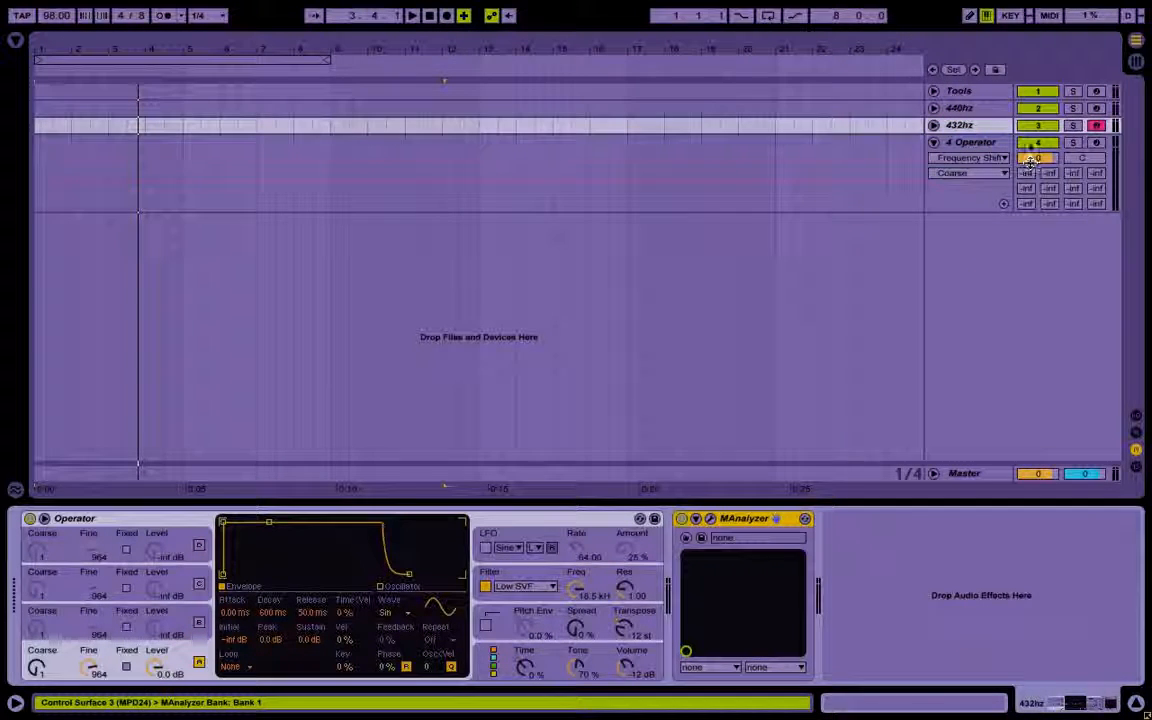
click(929, 140)
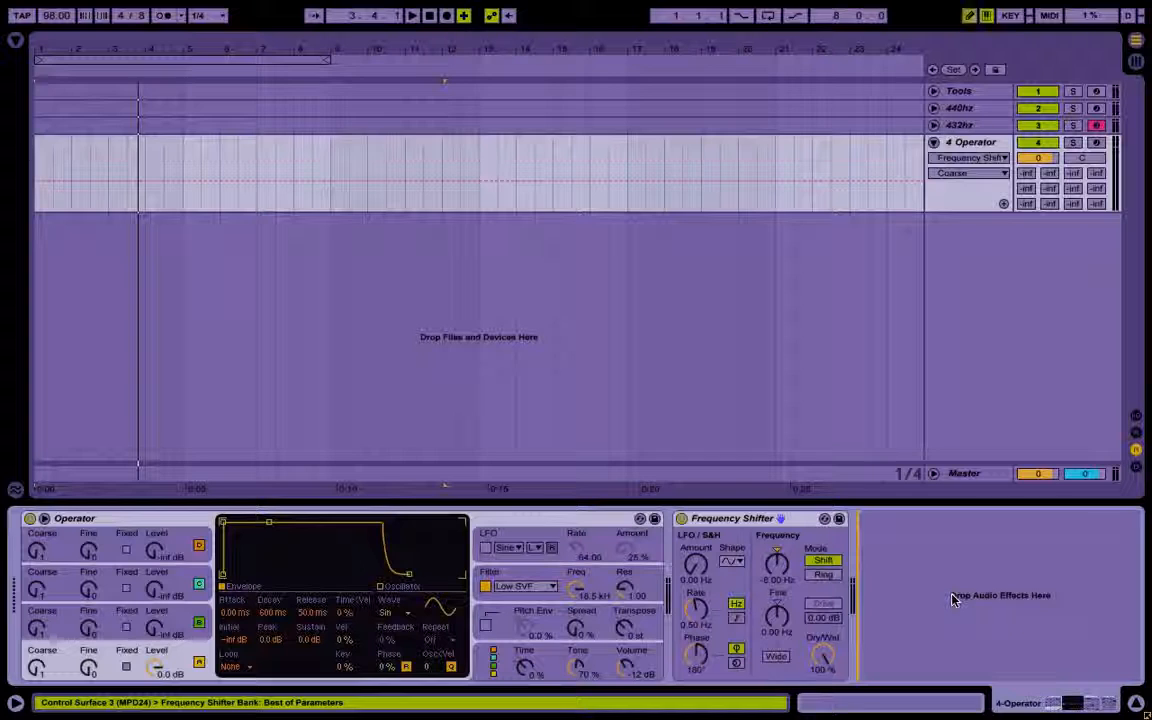
drag(953, 598, 962, 583)
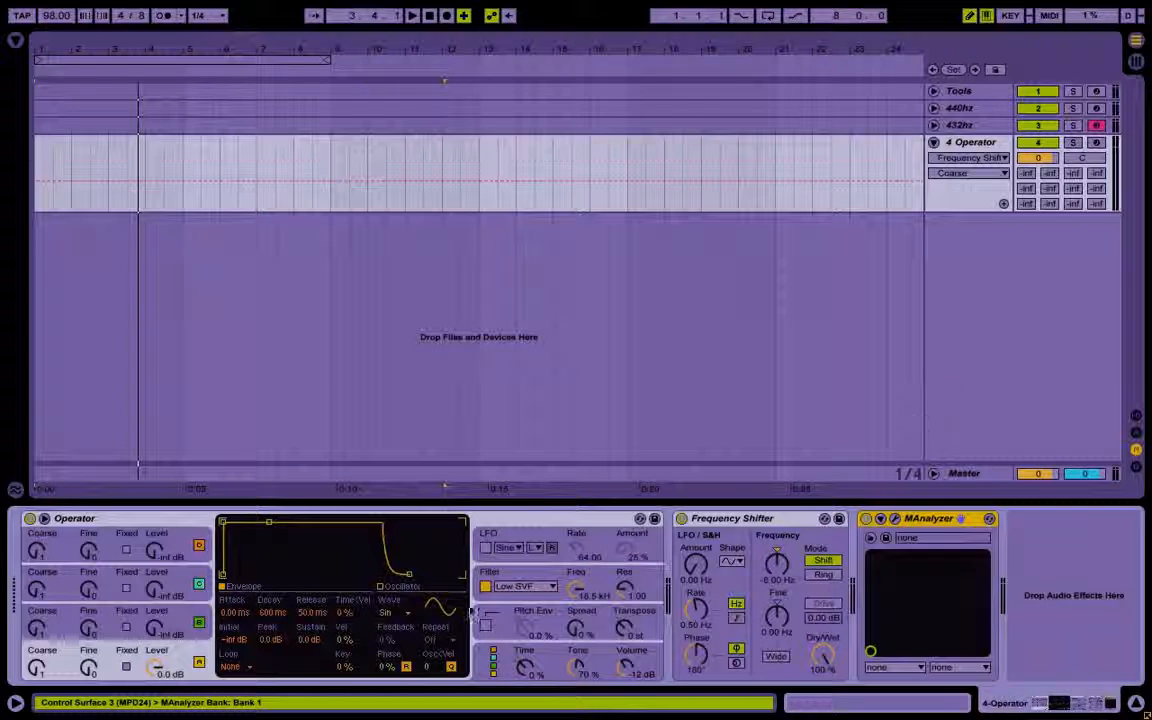
Arm the 4 Operator track, play A in rising octaves and examine the frequency-shifted peaks in its MAnalyzer.
click(1097, 143)
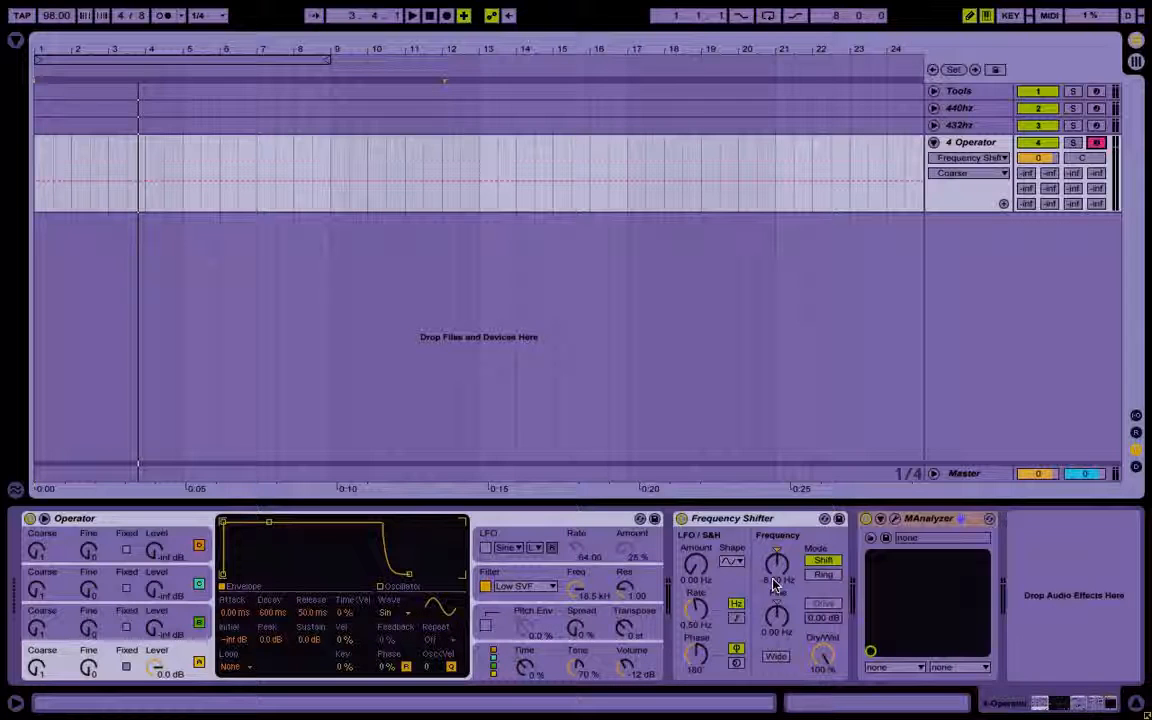
click(896, 520)
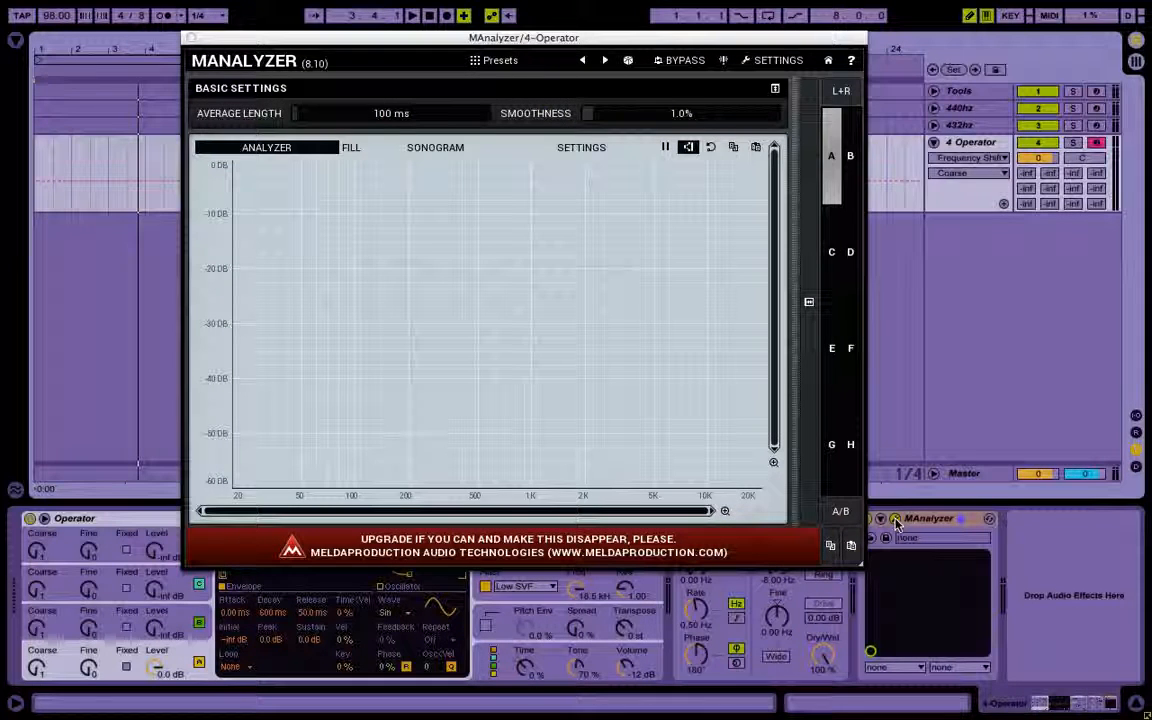
key(x)
key(h)
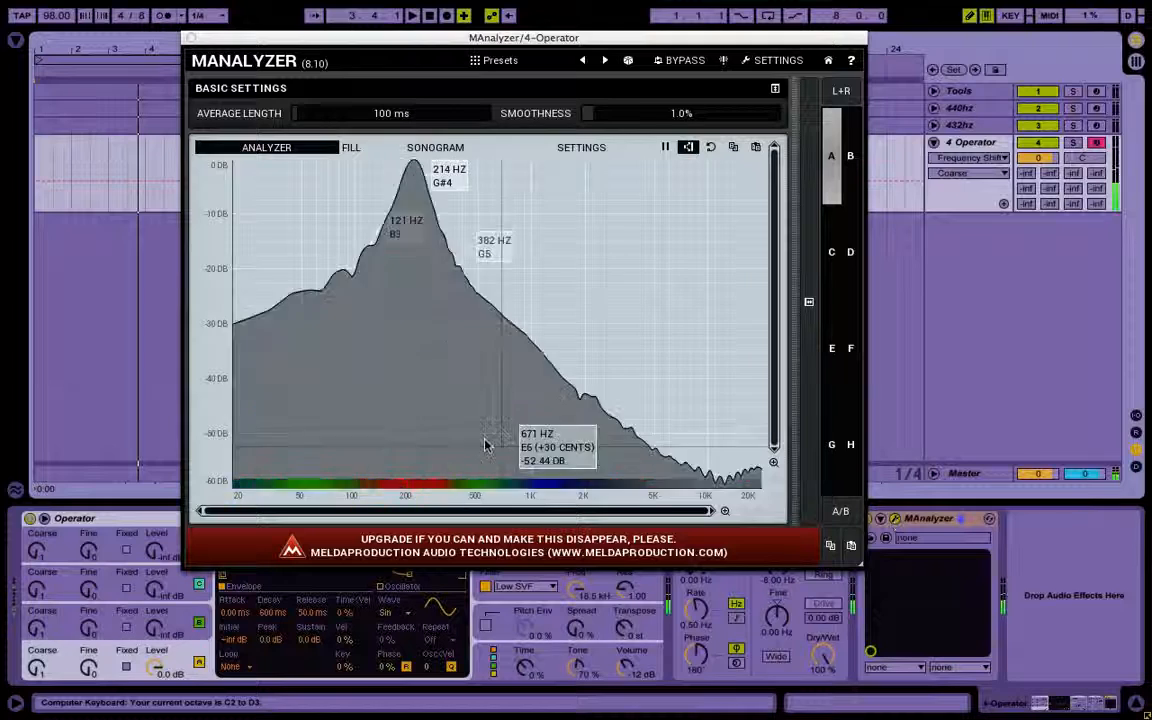
key(x)
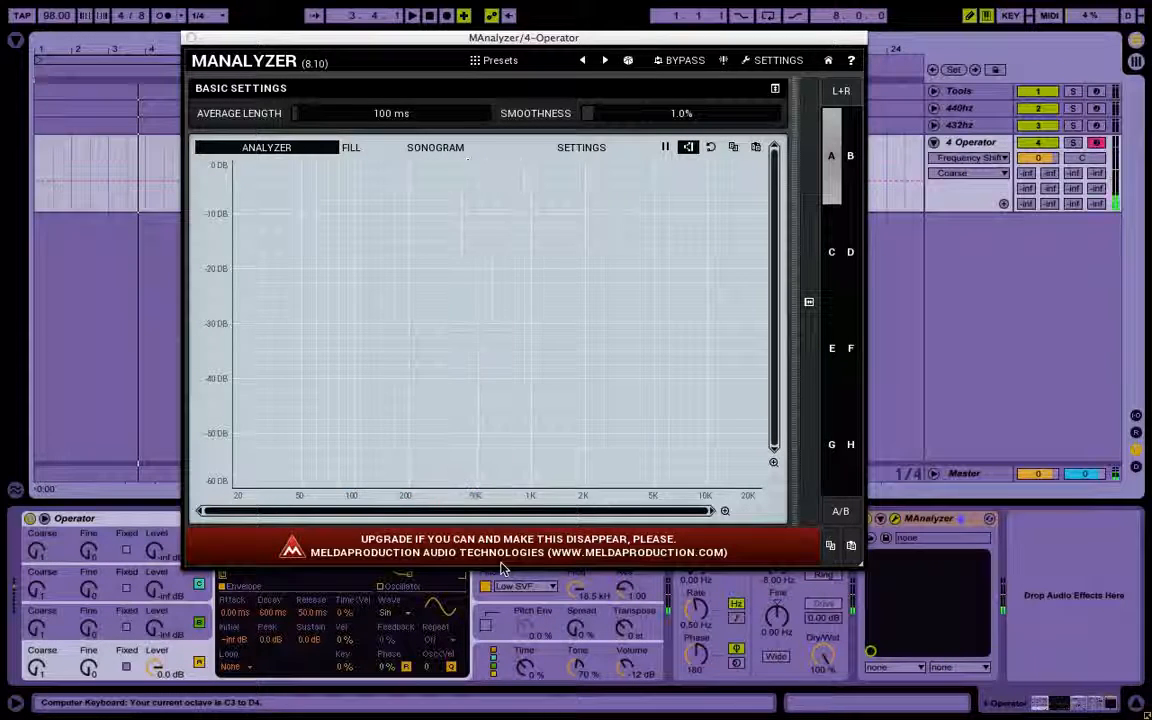
key(h)
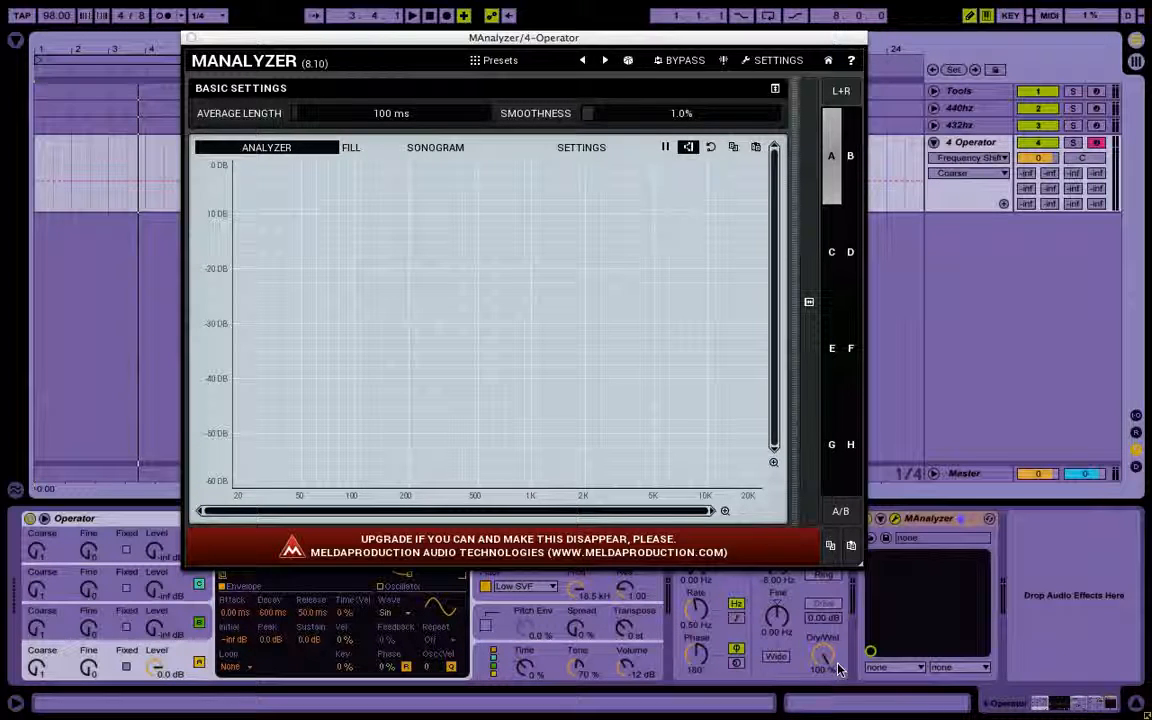
key(x)
key(h)
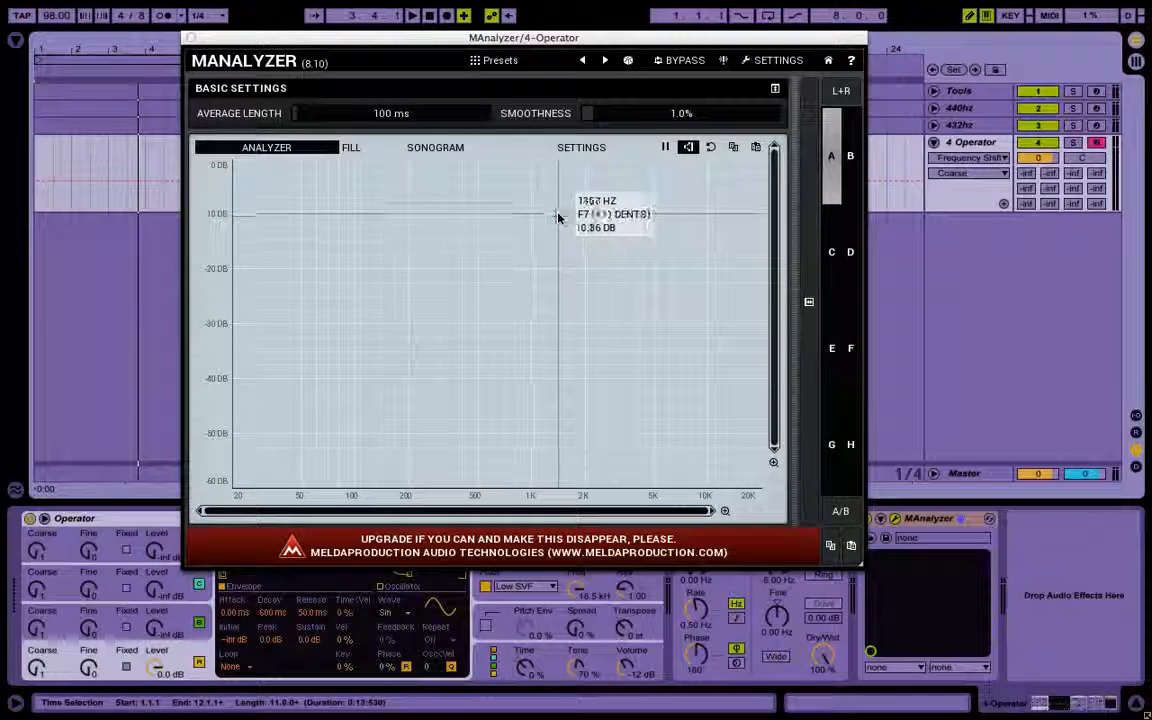
key(h)
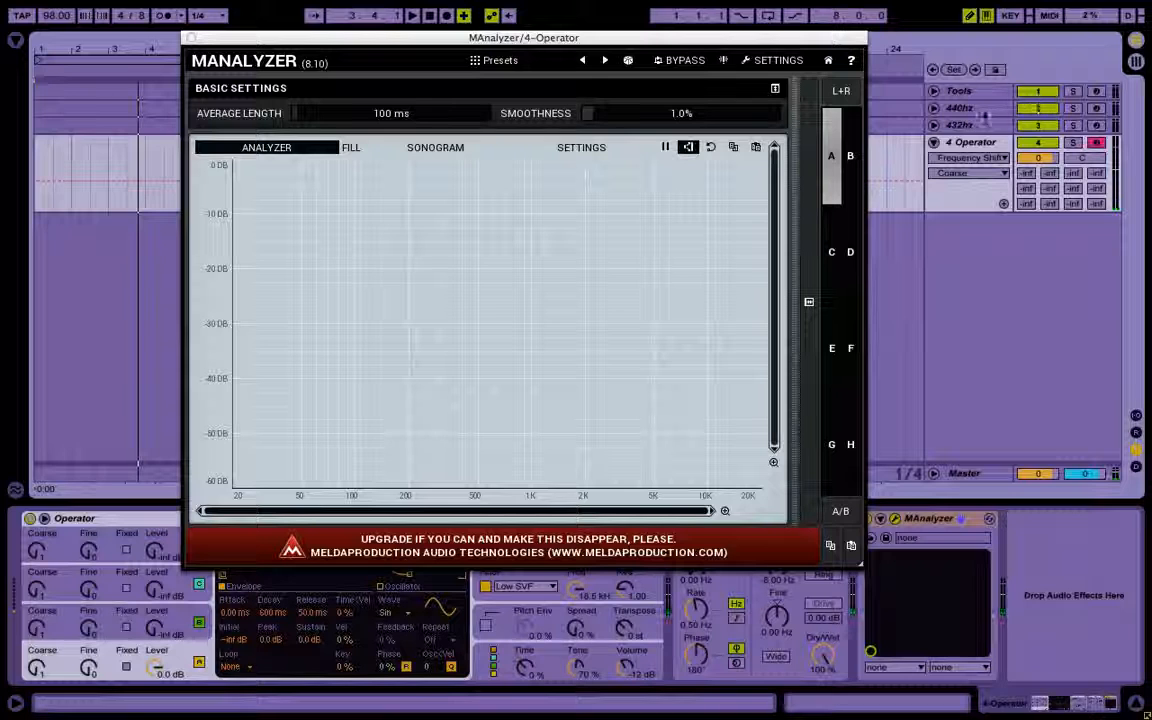
key(h)
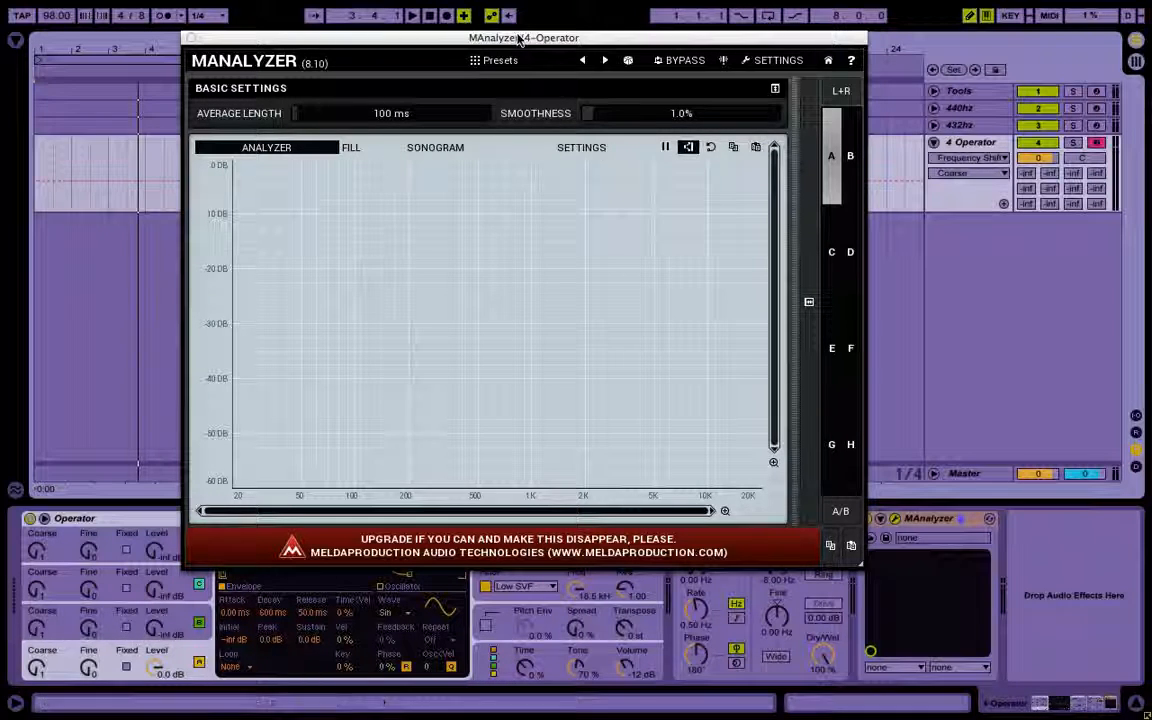
Compare the played note's peak in MAnalyzer with the Frequency Shifter bypassed and with it switched back on.
drag(520, 38, 610, 33)
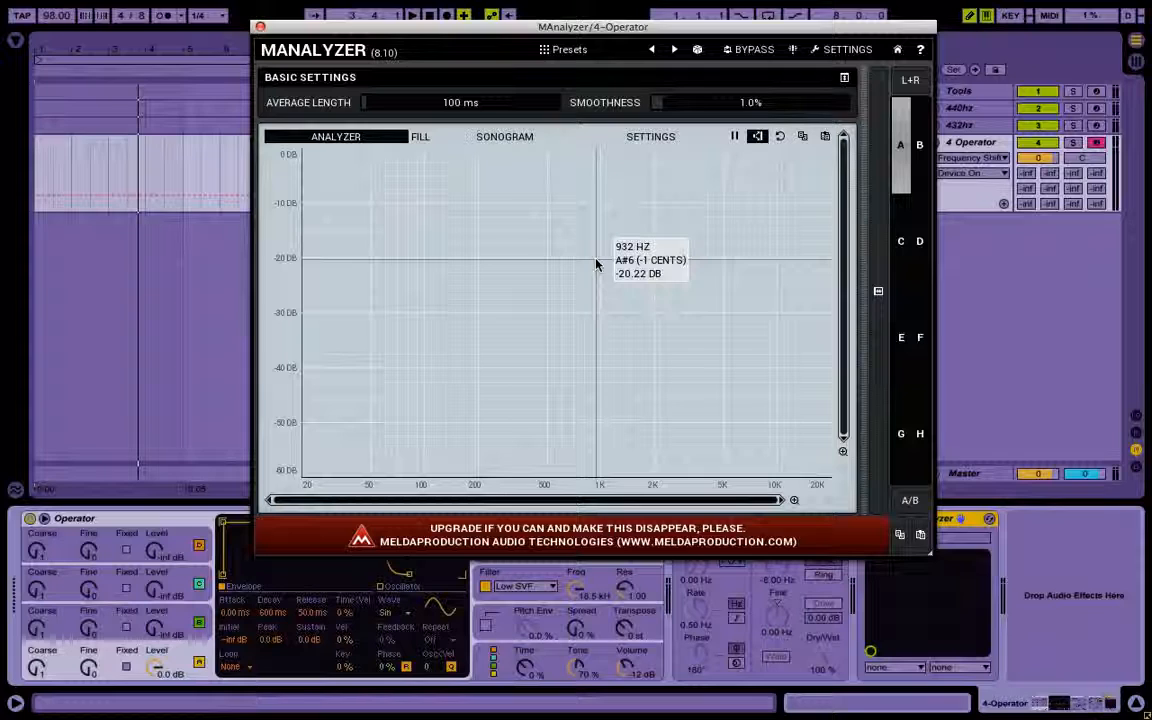
key(h)
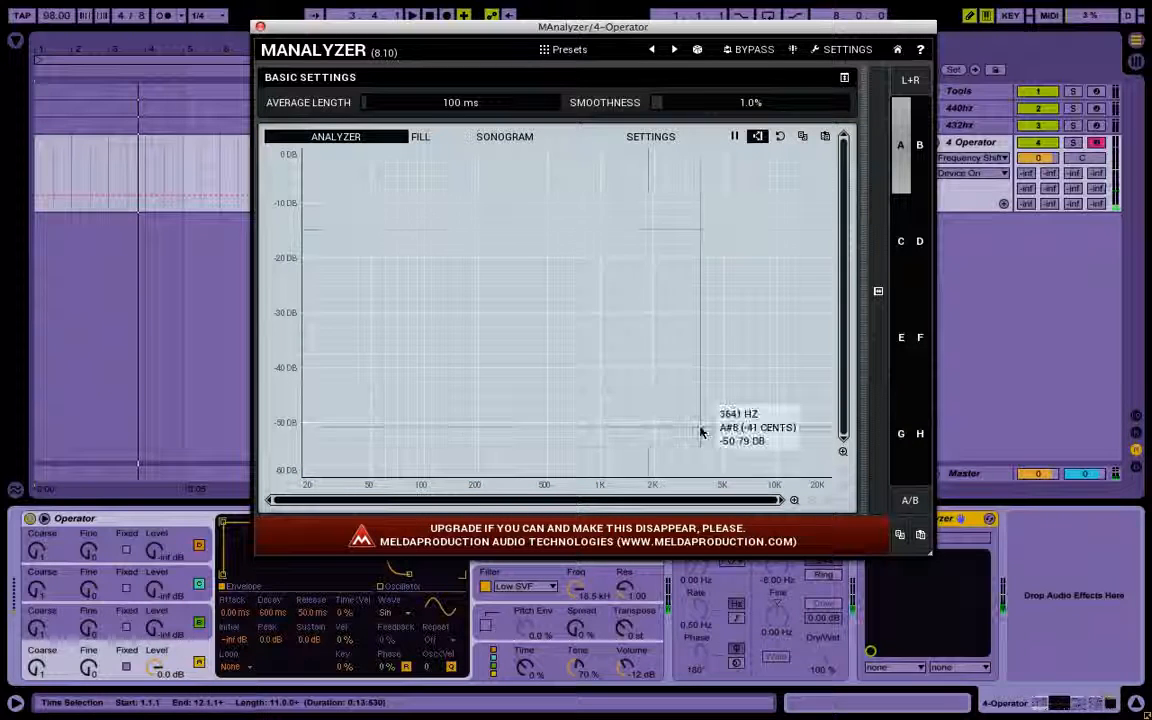
drag(690, 27, 344, 7)
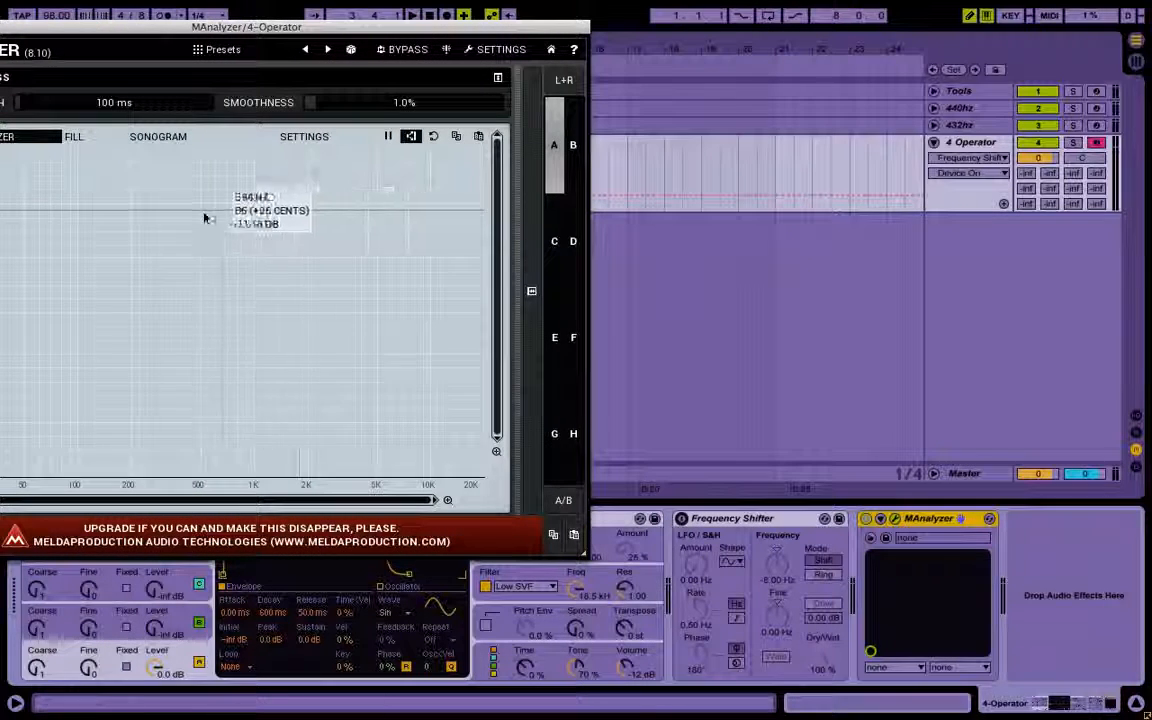
key(h)
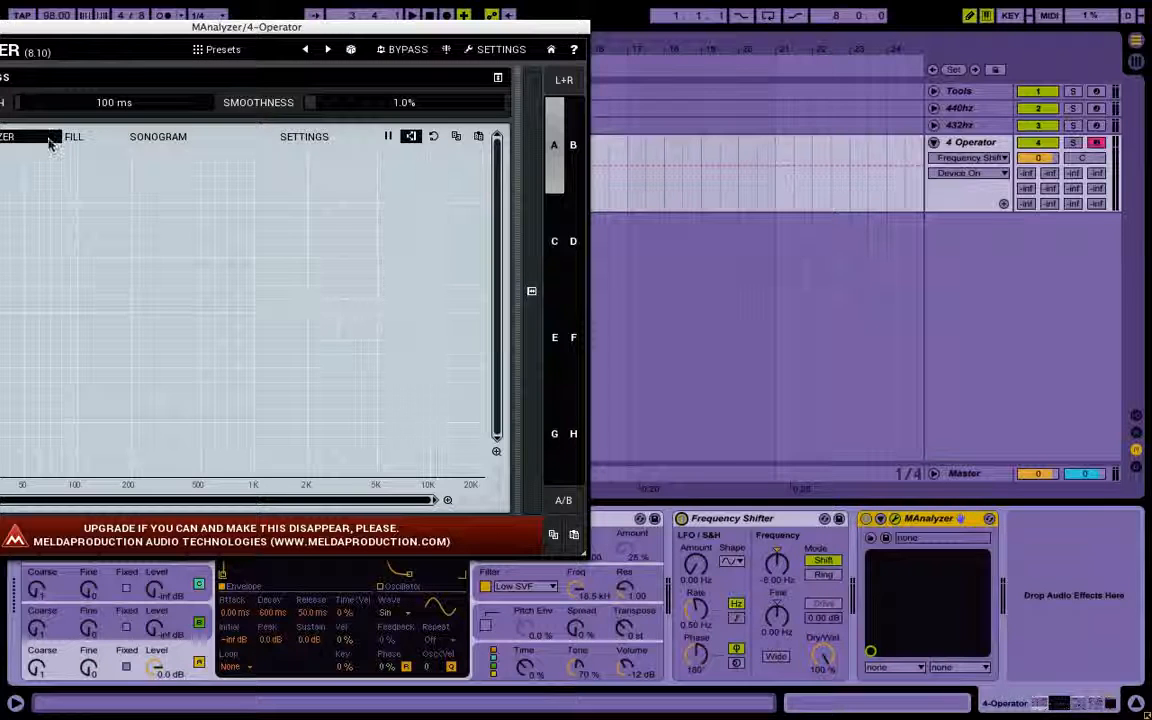
key(h)
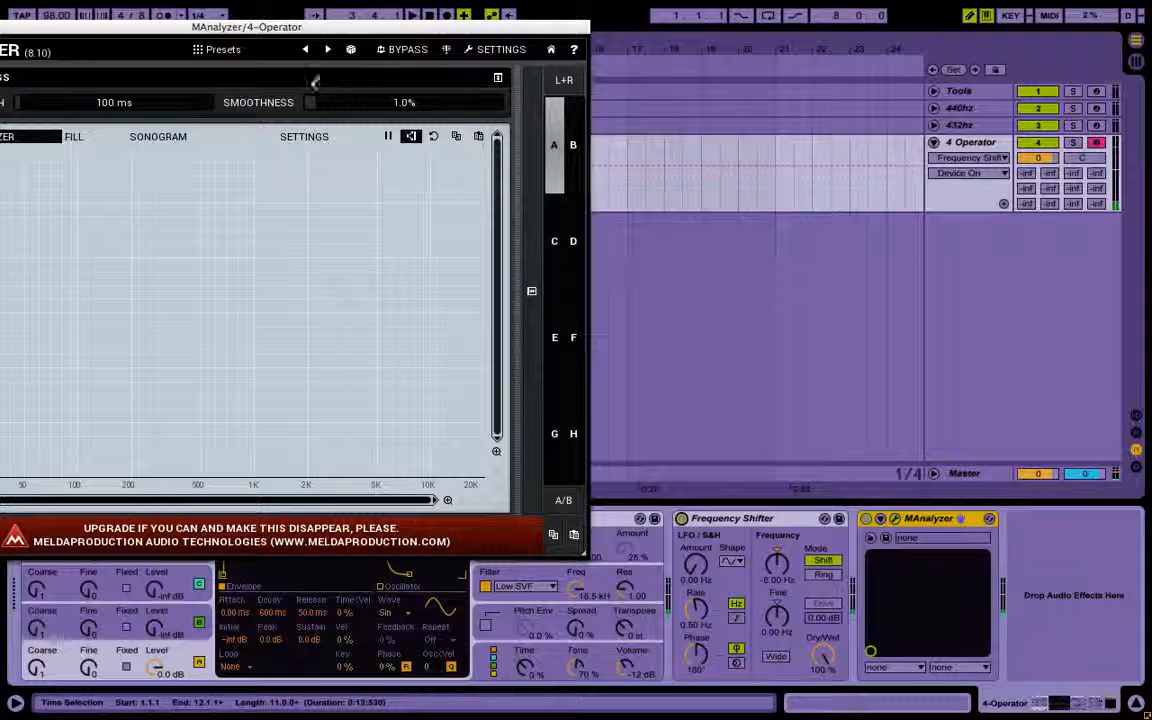
Bring the 4 Operator track's MAnalyzer fully into view, play A in rising octaves and examine the frequency-shifted peaks.
drag(289, 33, 563, 33)
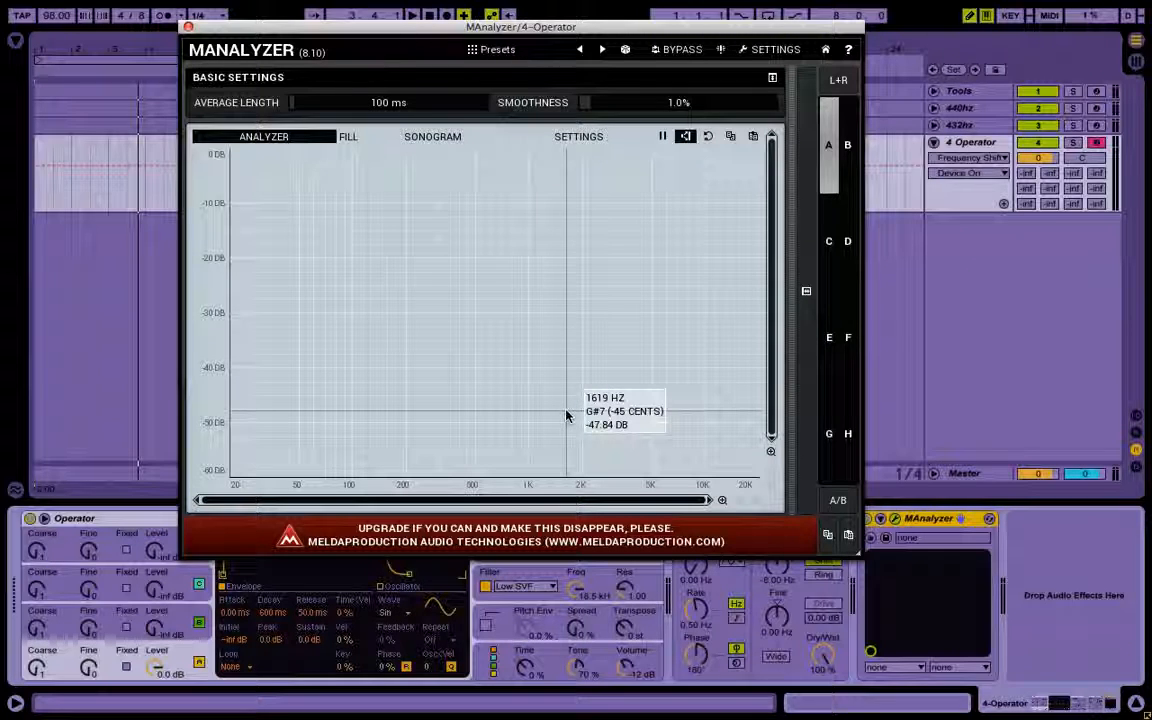
key(x)
key(h)
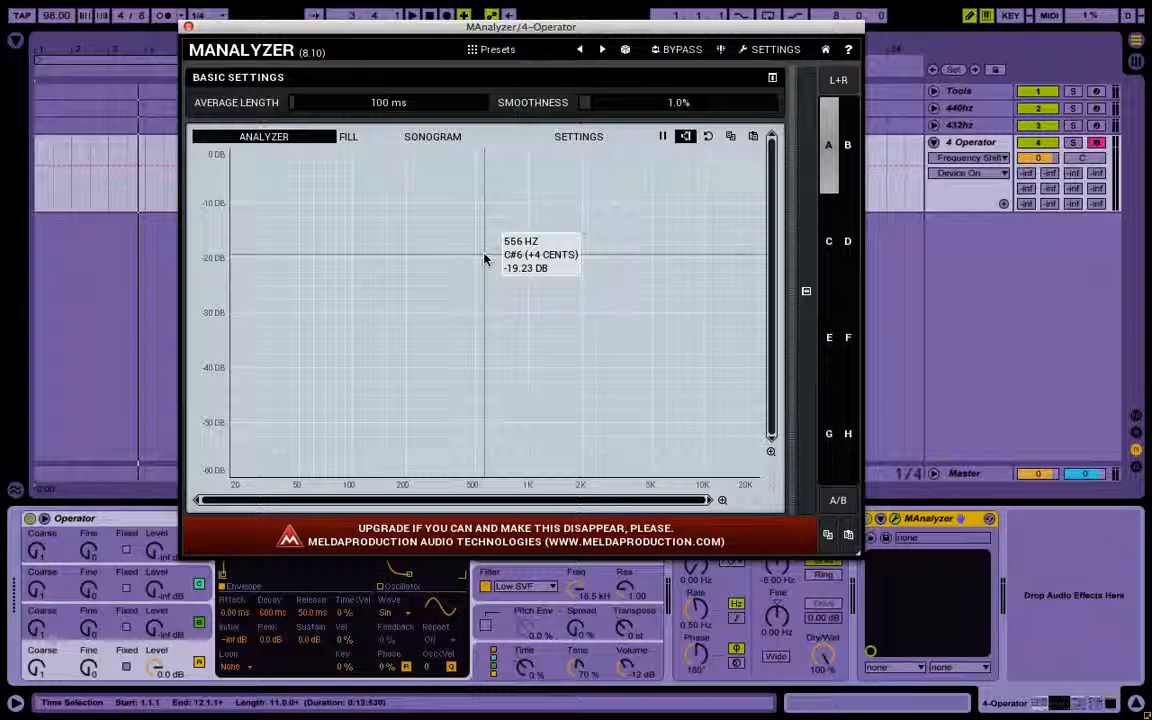
key(x)
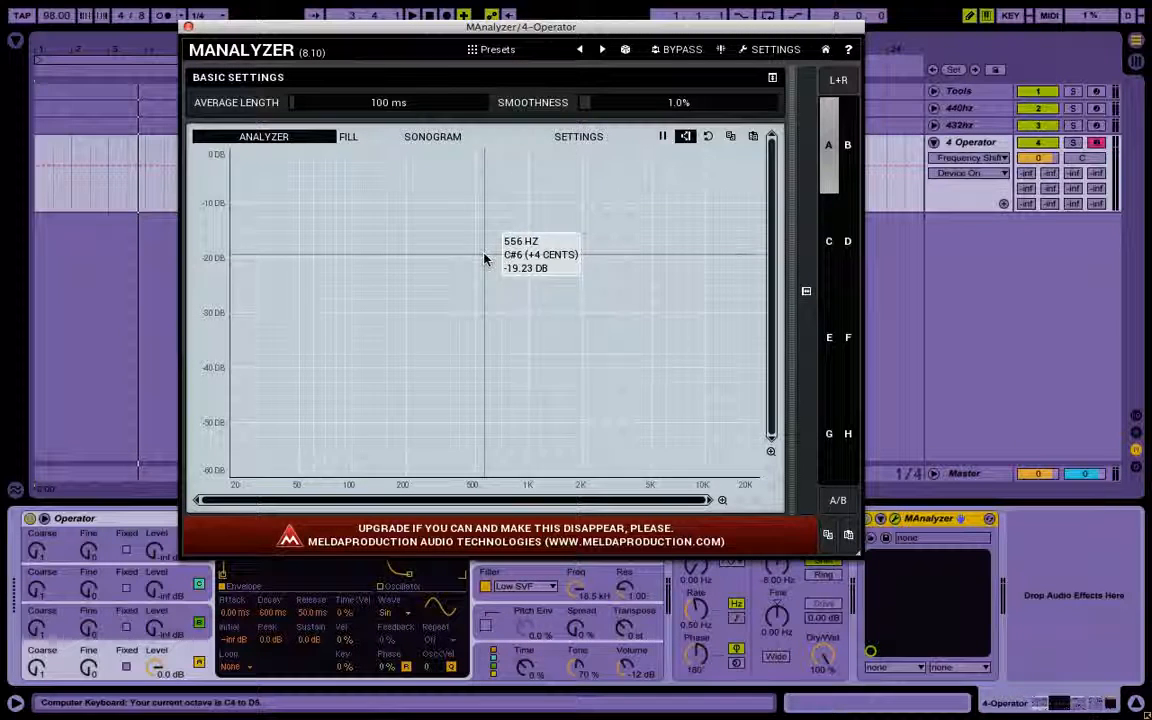
key(h)
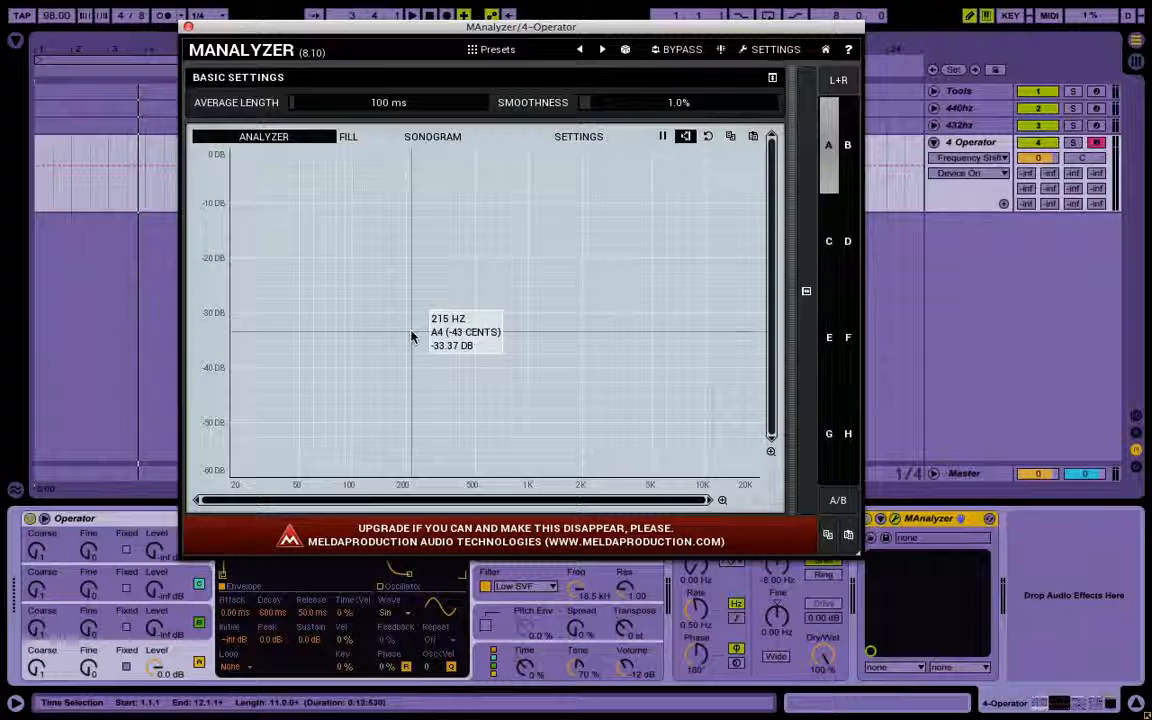
click(189, 27)
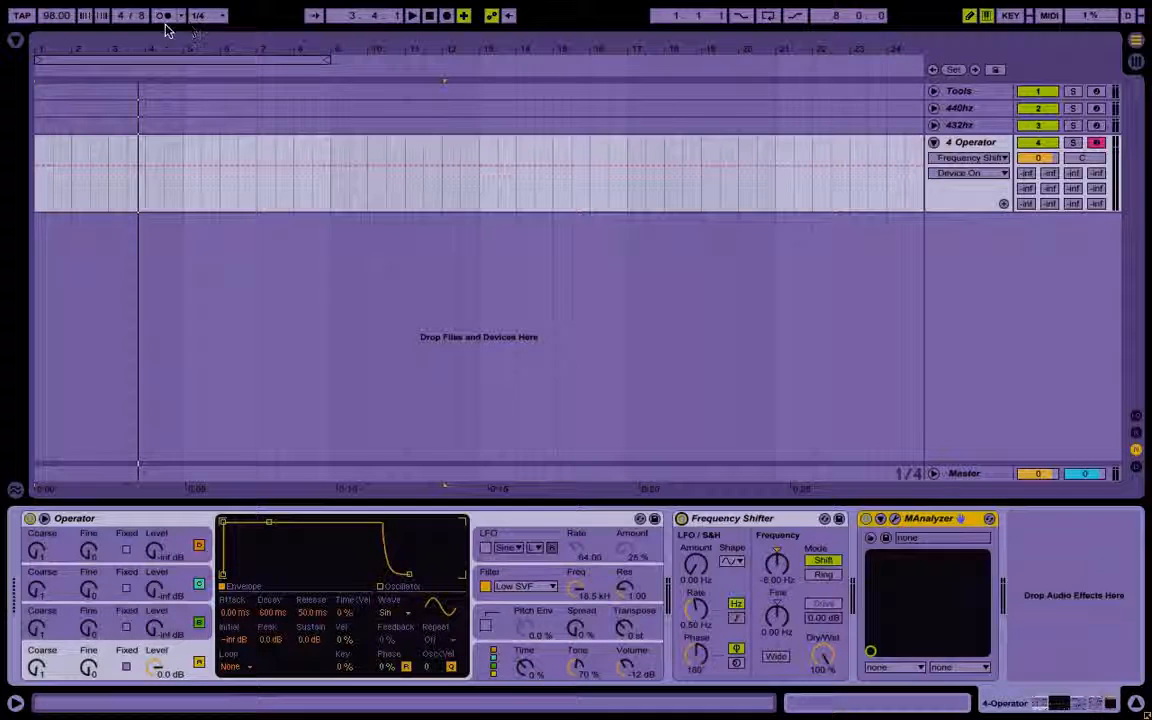
click(760, 519)
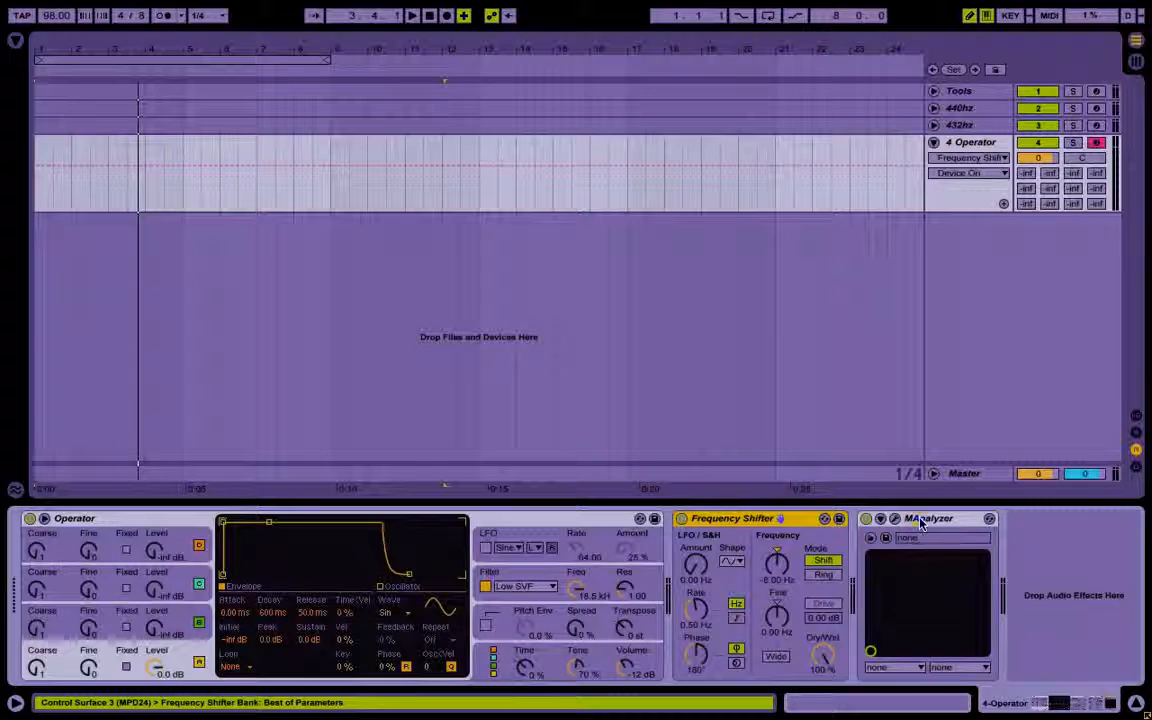
click(921, 520)
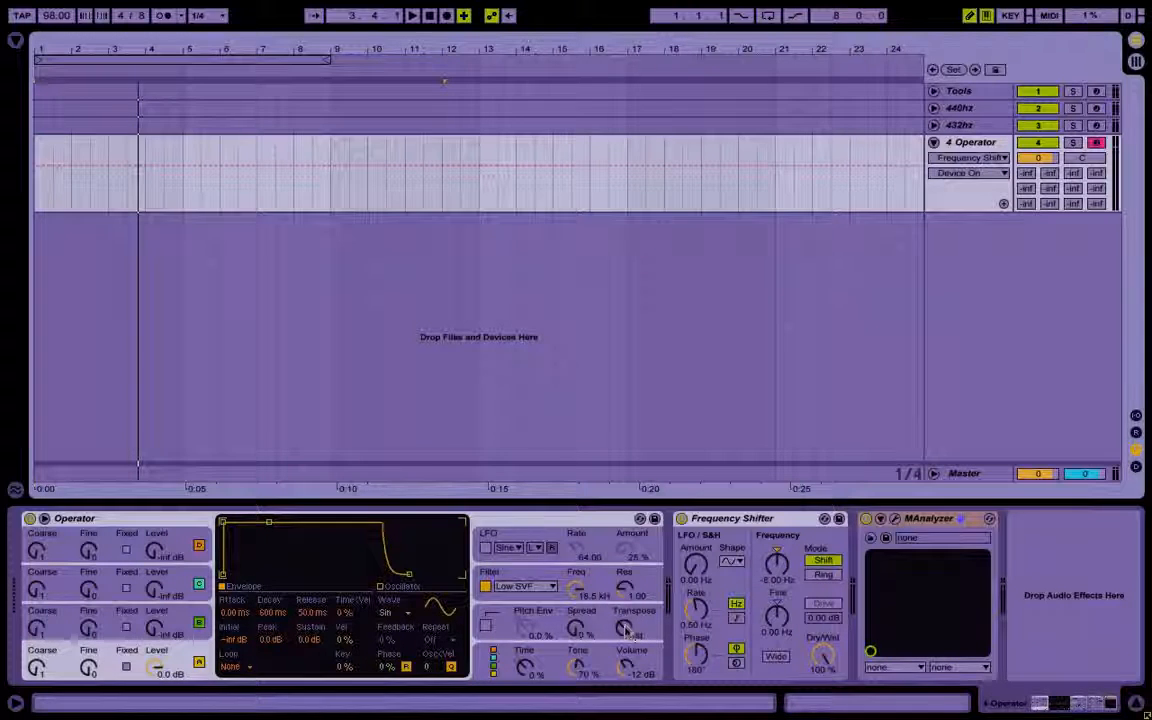
Retune Operator with Transpose at -12 st and oscillator A Fine at 964, with the Frequency Shifter bypassed.
click(625, 627)
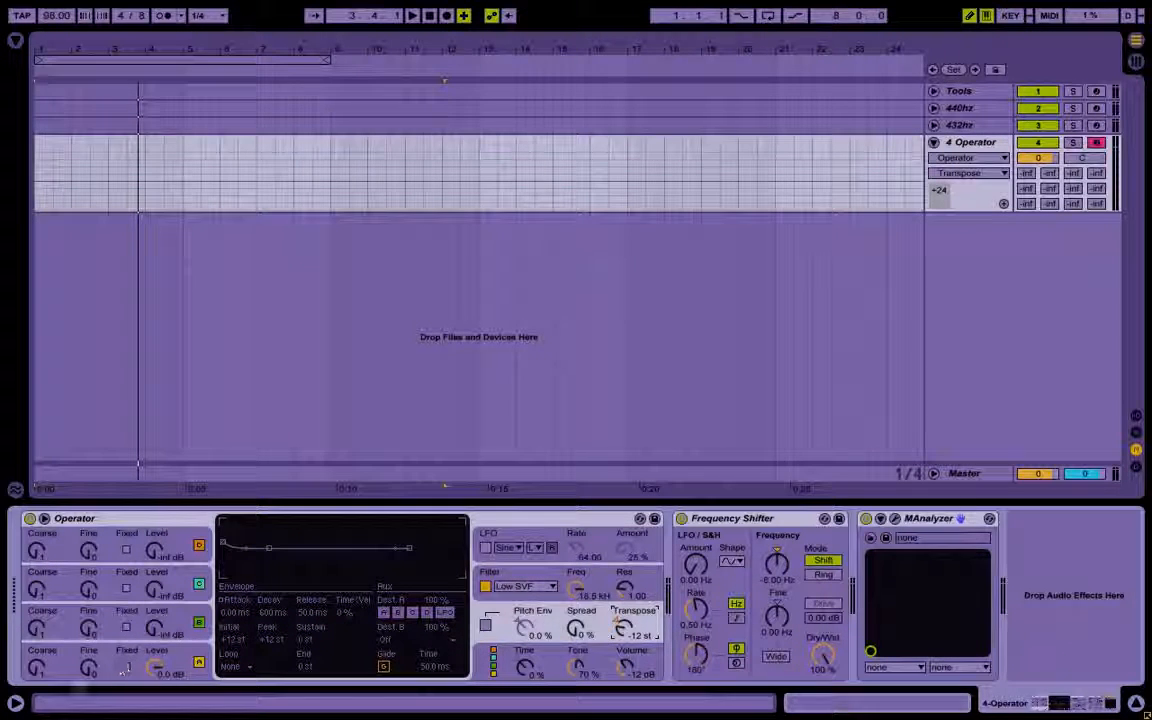
click(89, 669)
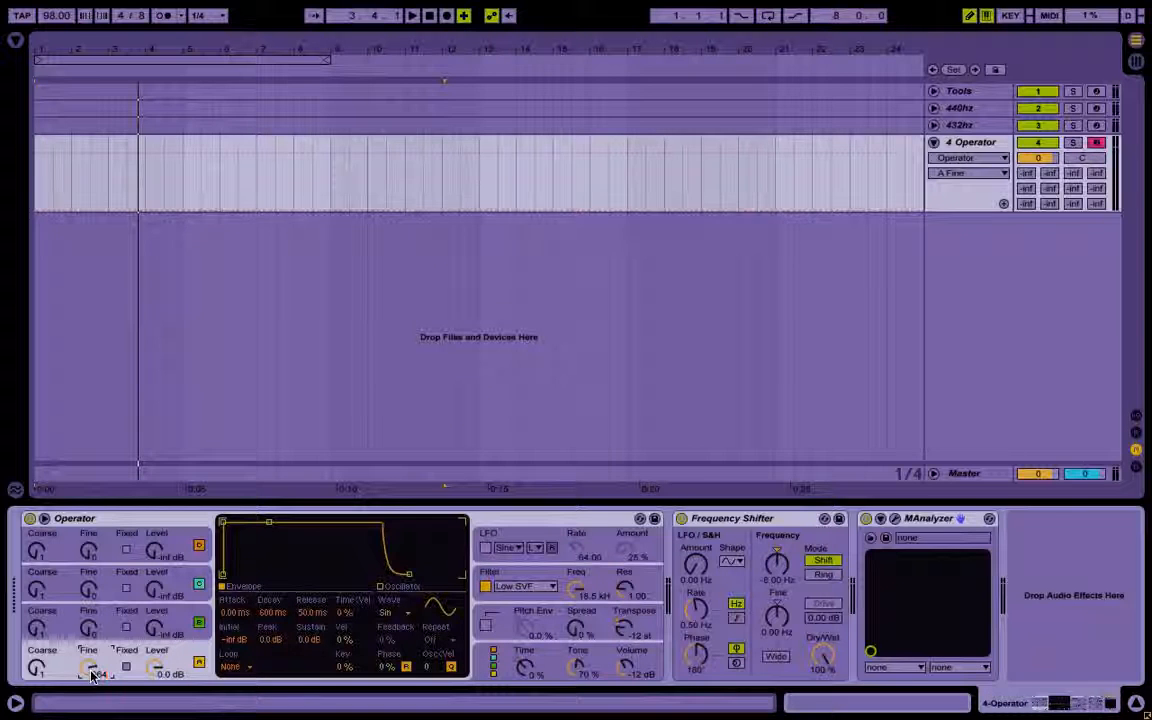
drag(90, 676, 100, 606)
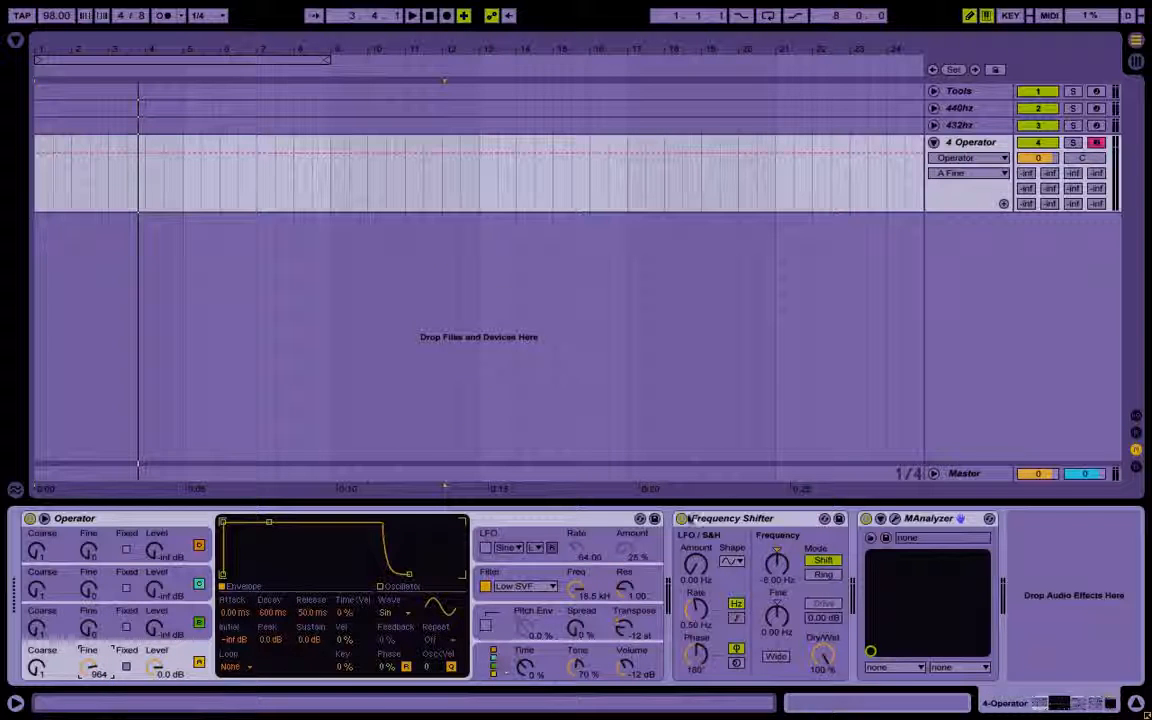
click(681, 518)
Play A in rising octaves through the retuned Operator and examine the peak frequencies in MAnalyzer.
click(895, 519)
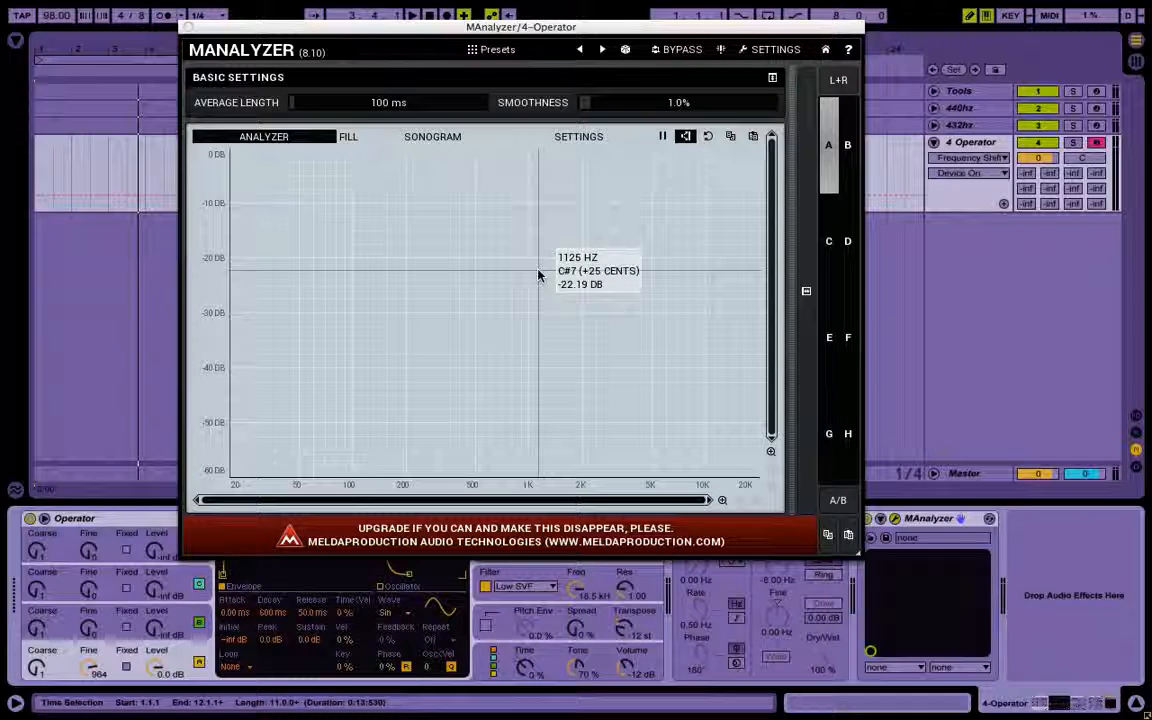
key(h)
key(x)
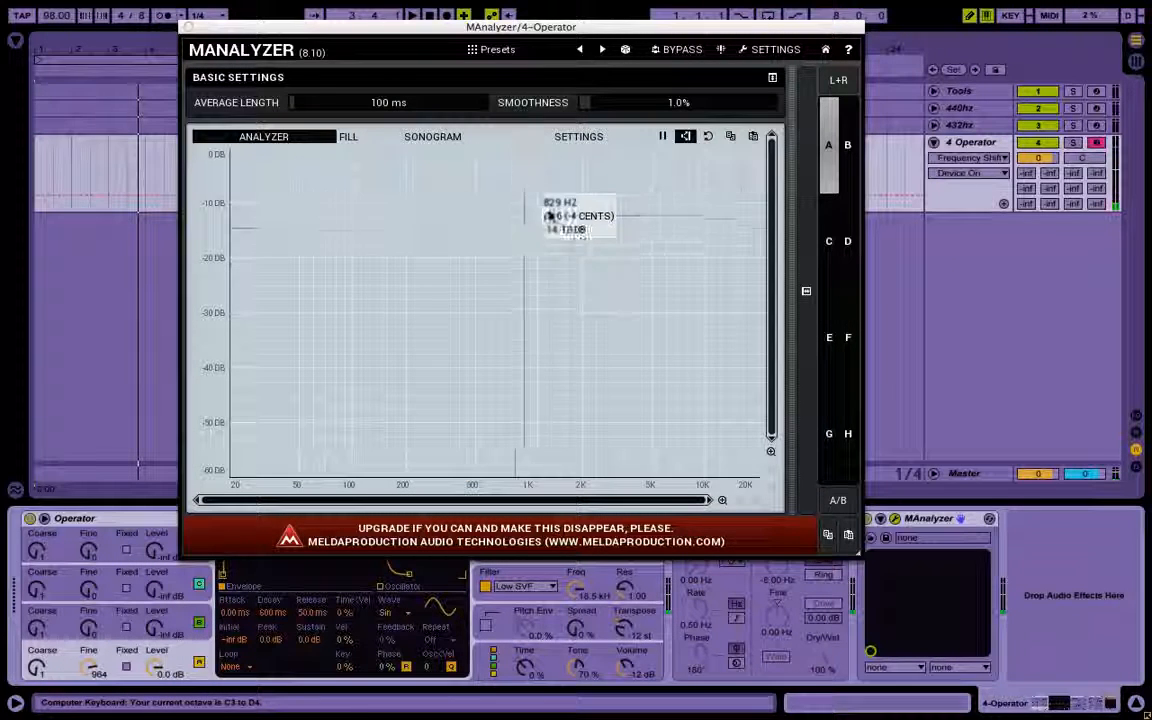
key(h)
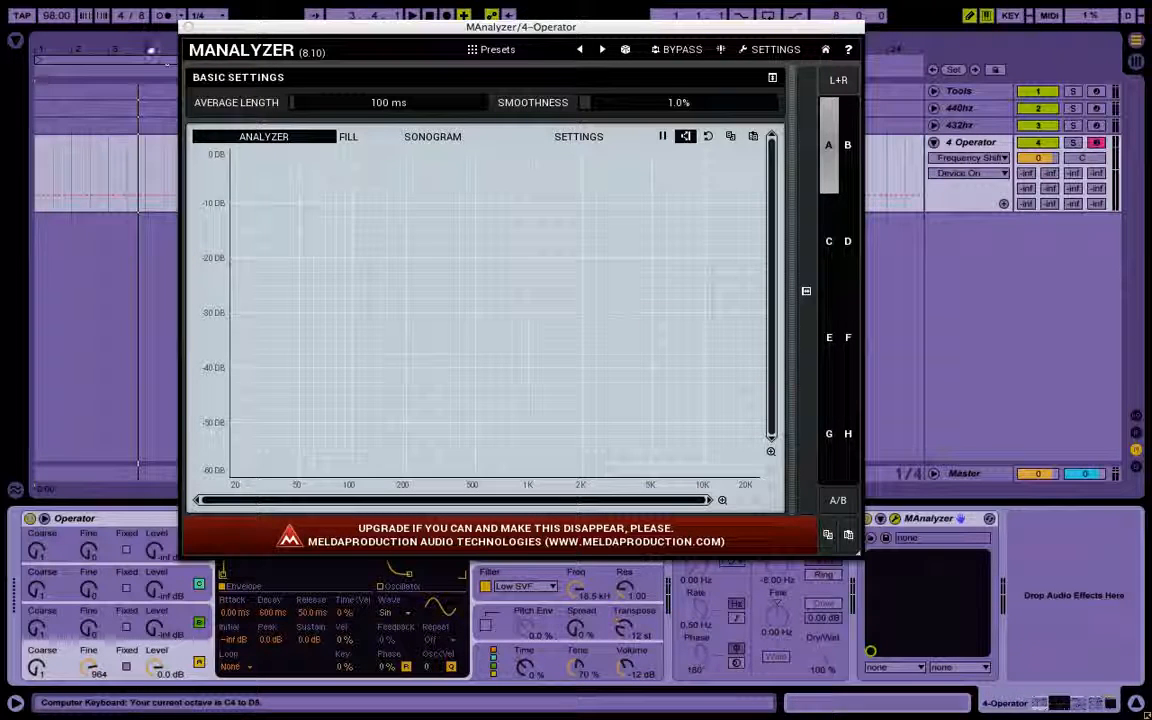
click(189, 27)
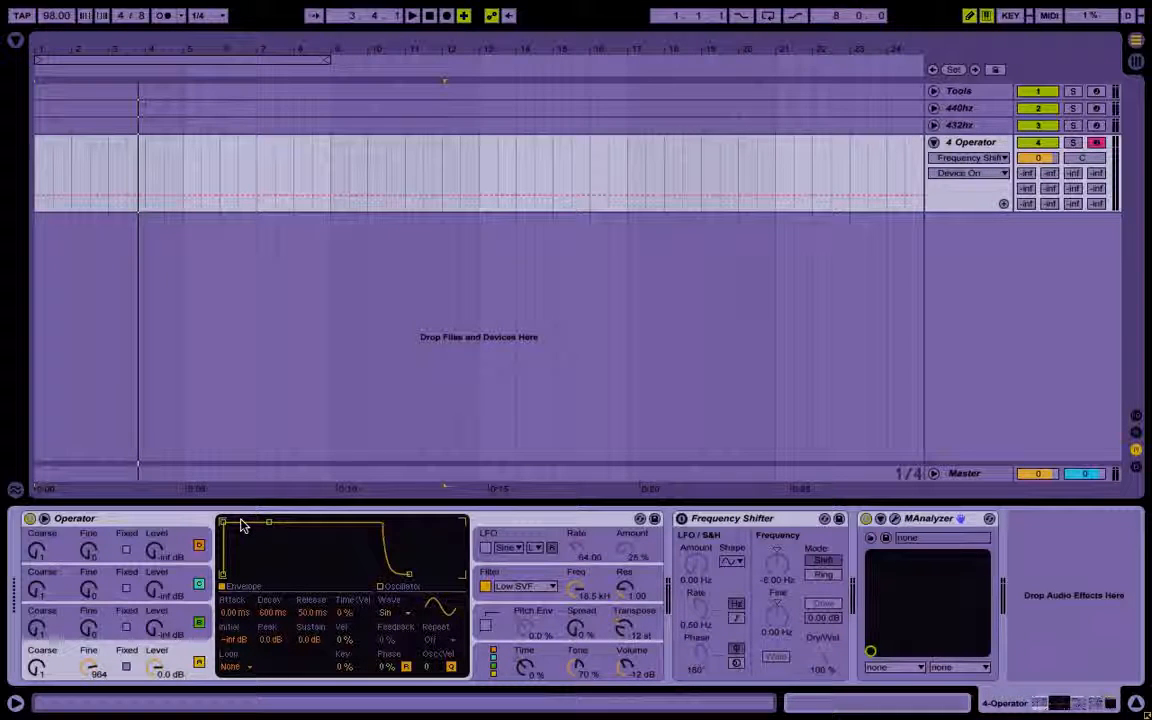
click(190, 518)
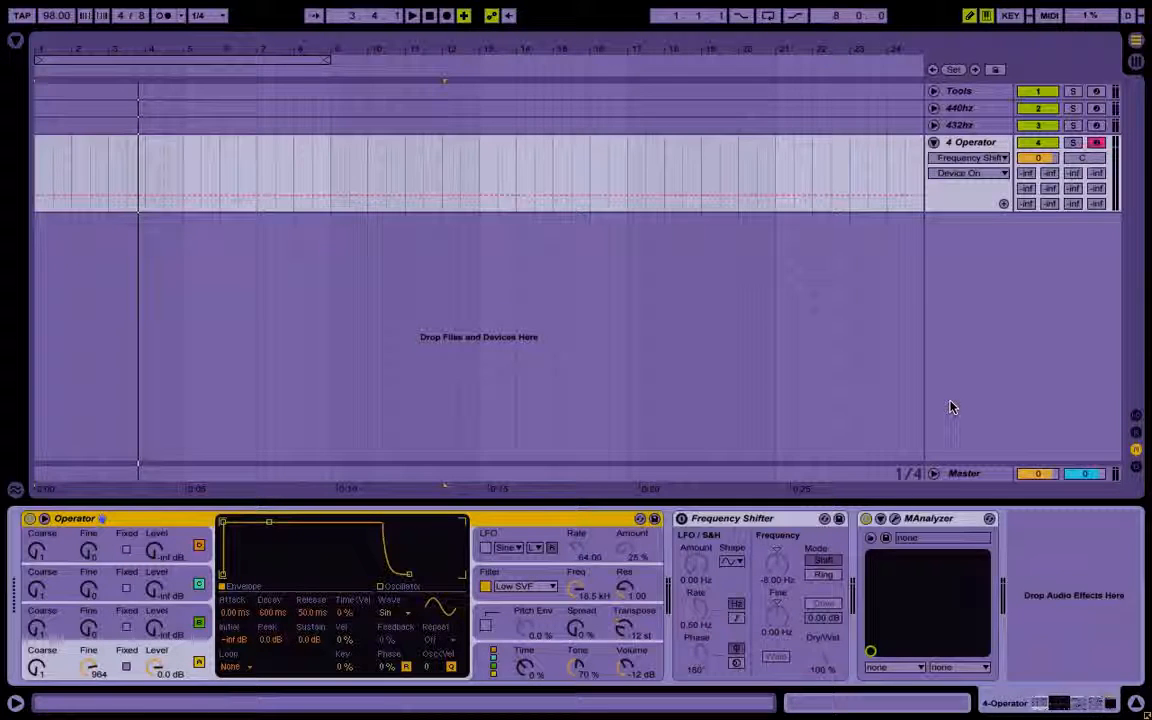
click(879, 219)
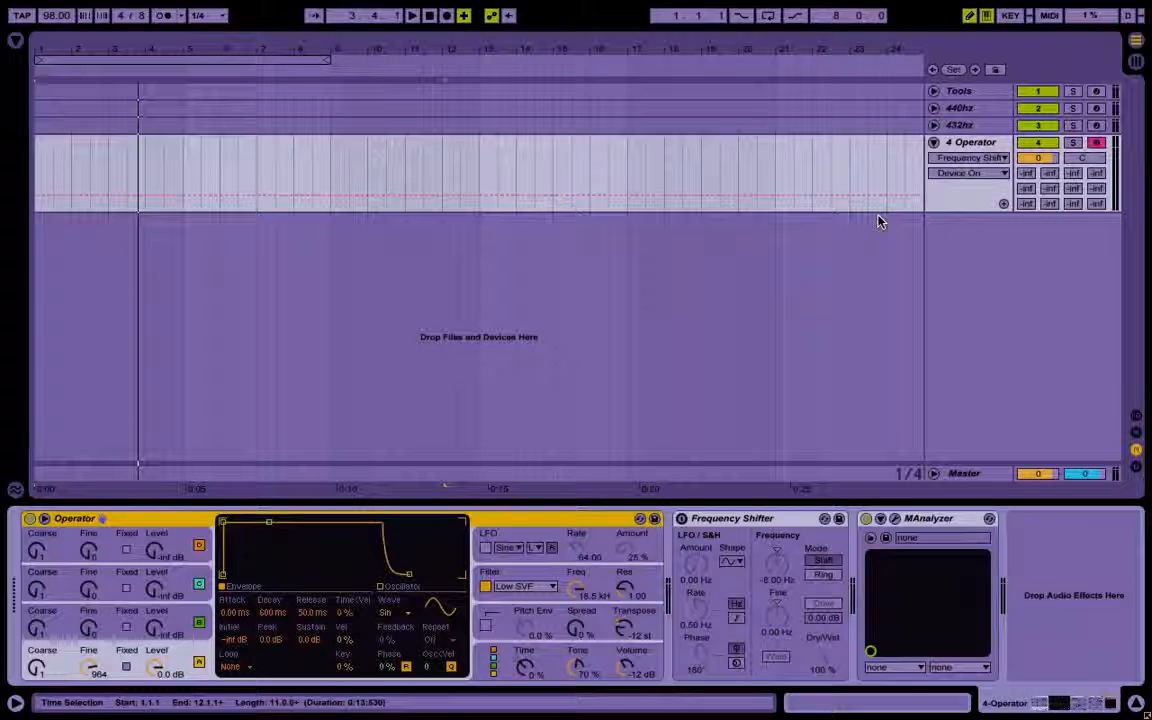